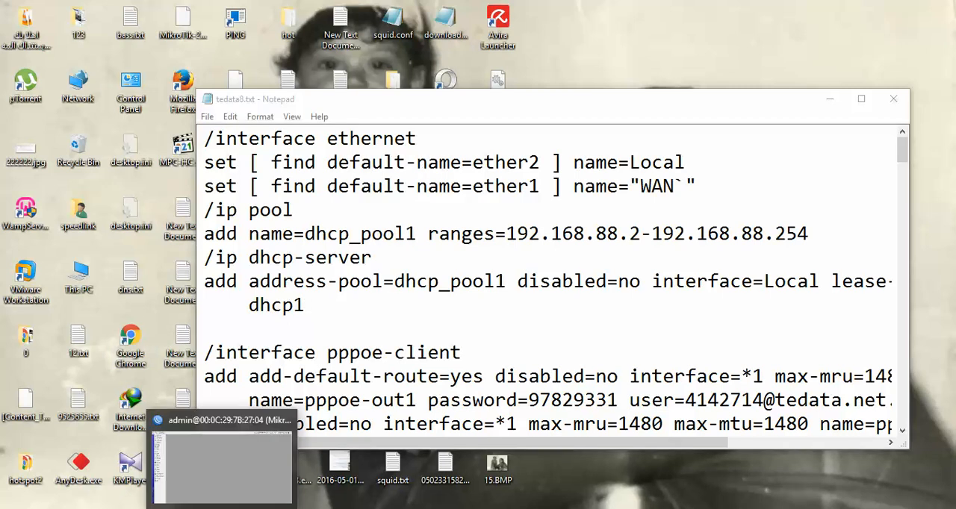
# - Switch to WinBox and look at the ether1 and ether2 entries in the interface list
pyautogui.click(221, 508)
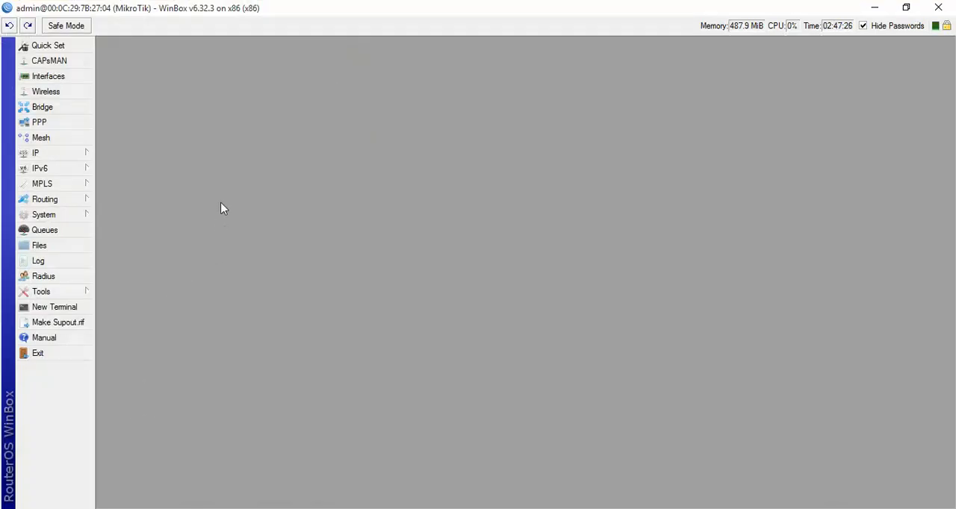
pyautogui.click(39, 76)
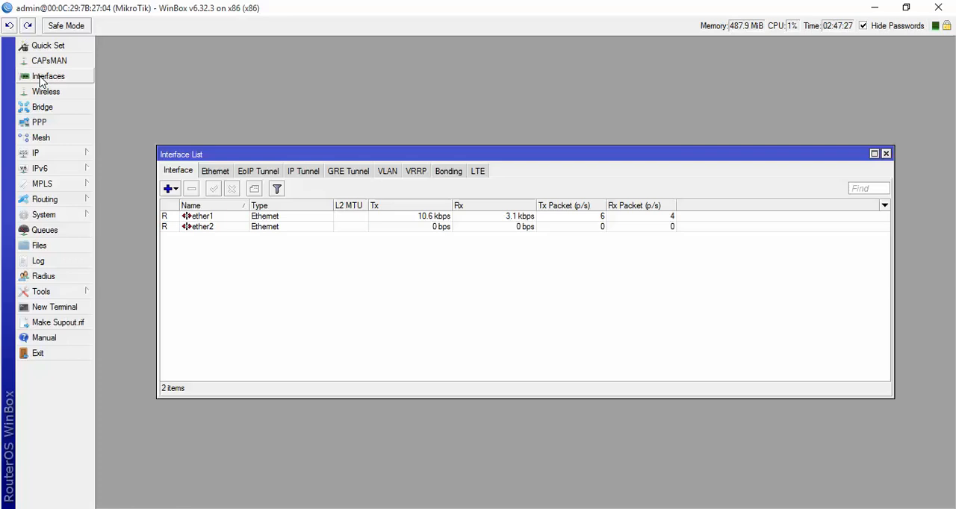
pyautogui.click(208, 216)
pyautogui.click(207, 226)
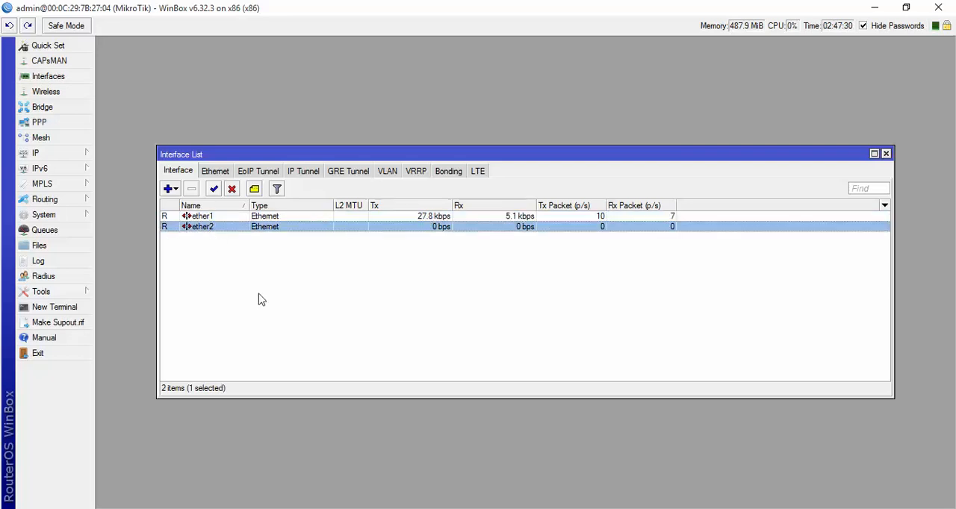
# - Switch to Notepad and copy the entire configuration script from tedata8.txt
pyautogui.click(416, 501)
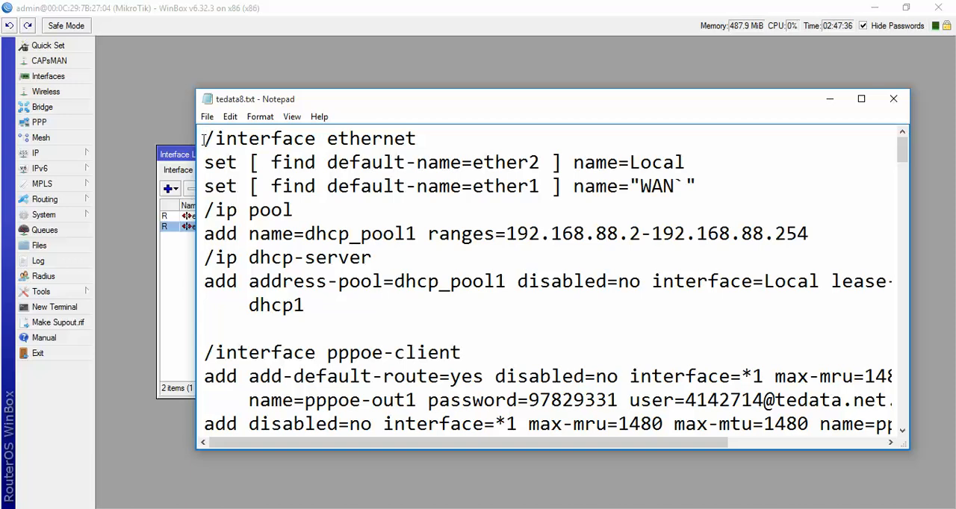
pyautogui.moveTo(203, 140); pyautogui.dragTo(497, 440)
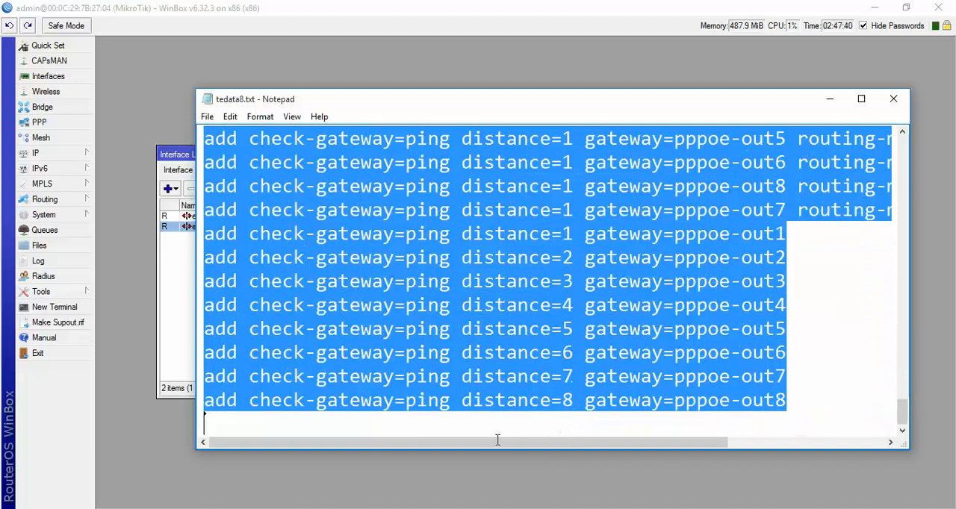
pyautogui.rightClick(338, 226)
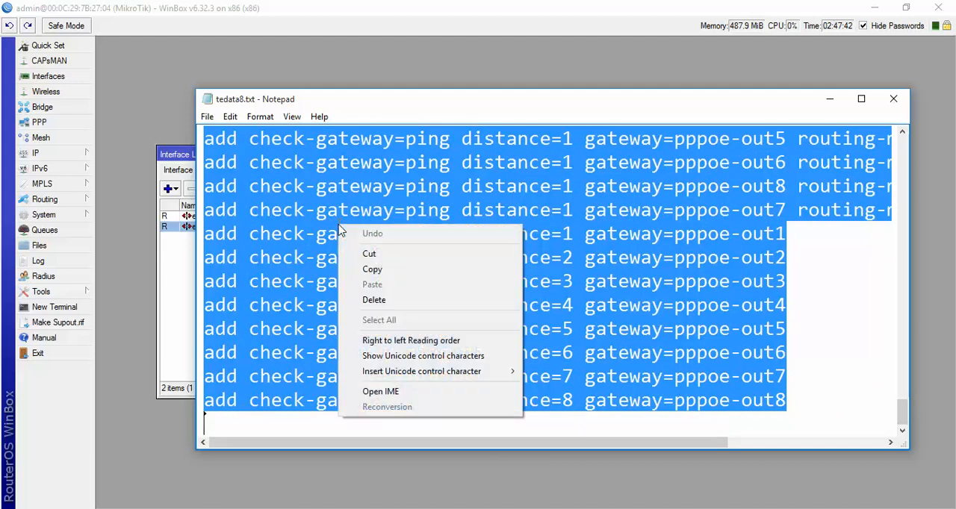
pyautogui.click(371, 270)
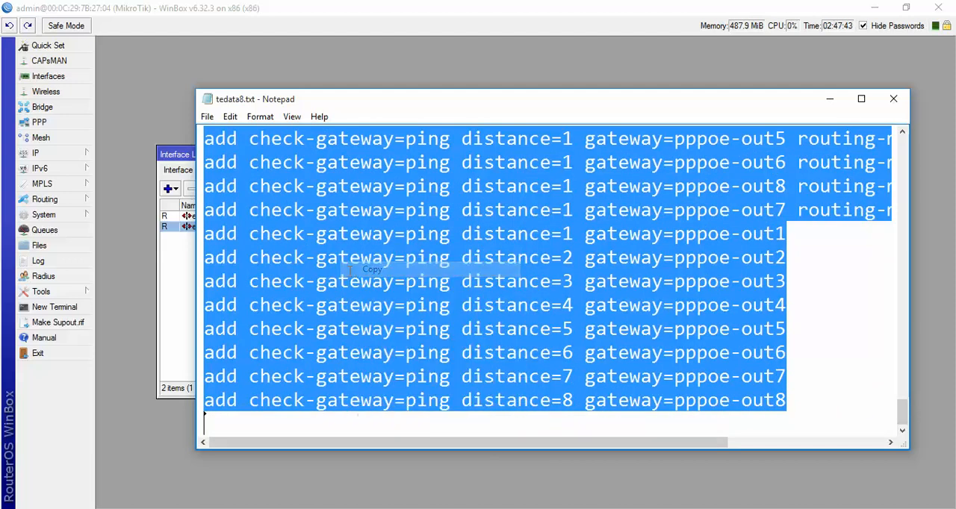
# - Run the copied script, including its PPPoE account passwords, in a new WinBox terminal and close the terminal
pyautogui.click(177, 307)
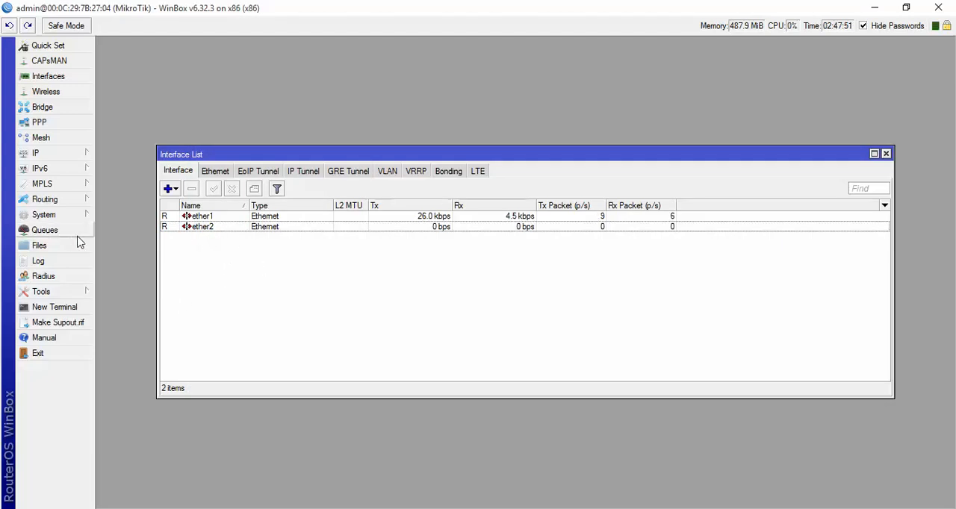
pyautogui.click(52, 309)
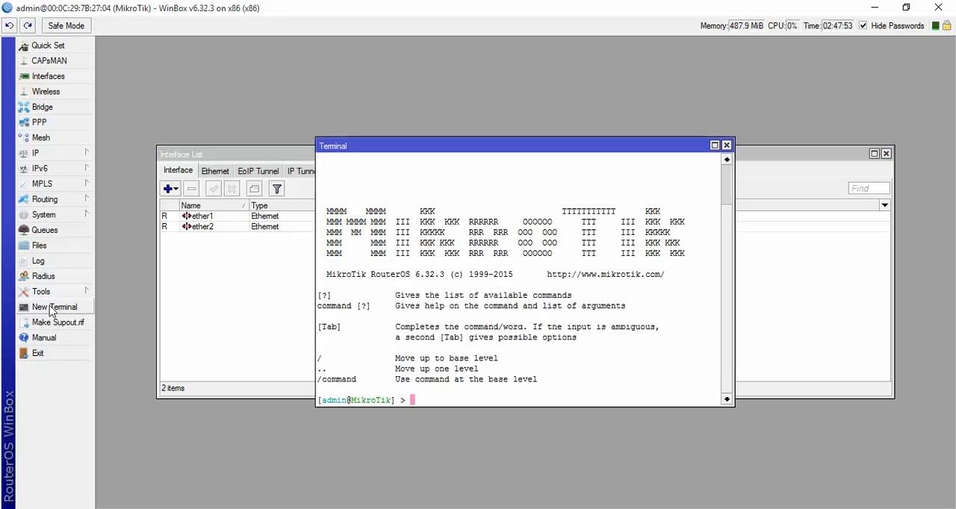
pyautogui.rightClick(414, 401)
pyautogui.click(443, 454)
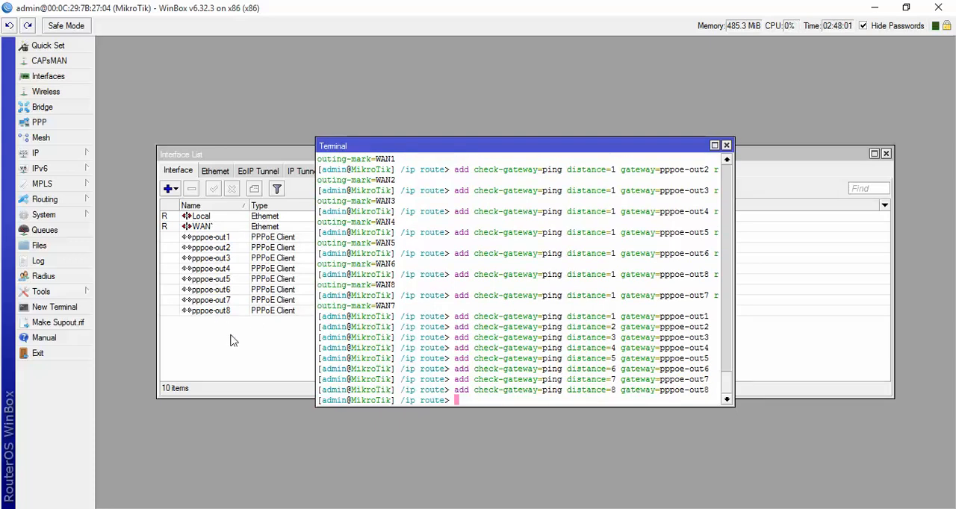
pyautogui.press('Return')
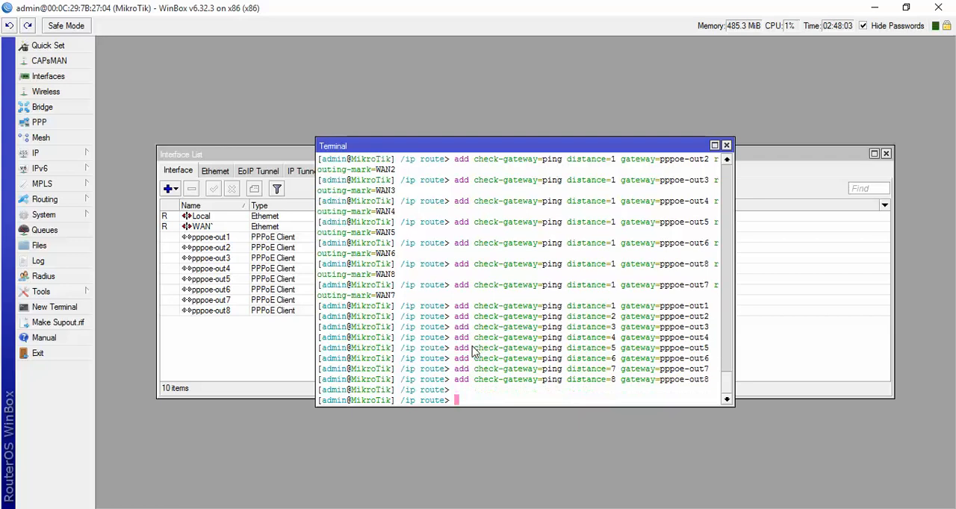
pyautogui.click(725, 144)
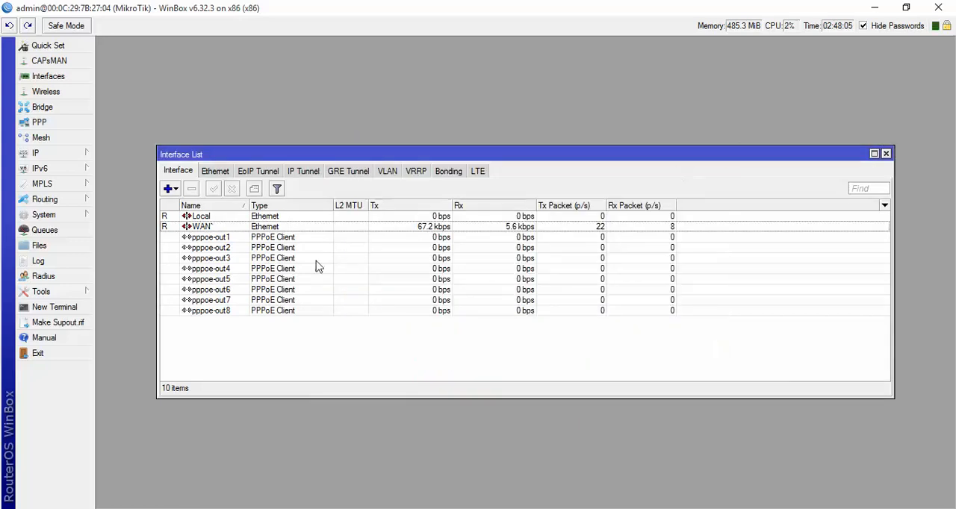
# - Maximize the interface list and create a VLAN interface with VLAN ID 1 on the WAN` interface
pyautogui.doubleClick(345, 155)
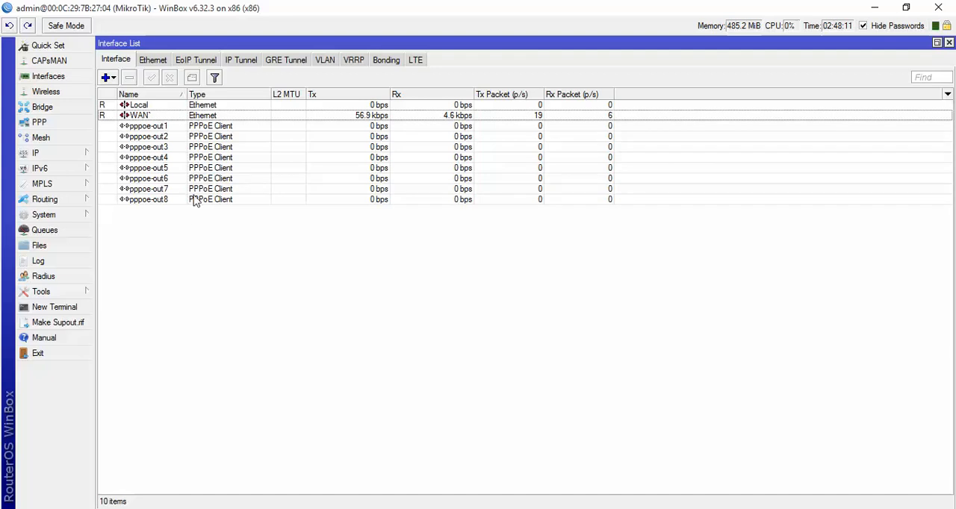
pyautogui.click(138, 117)
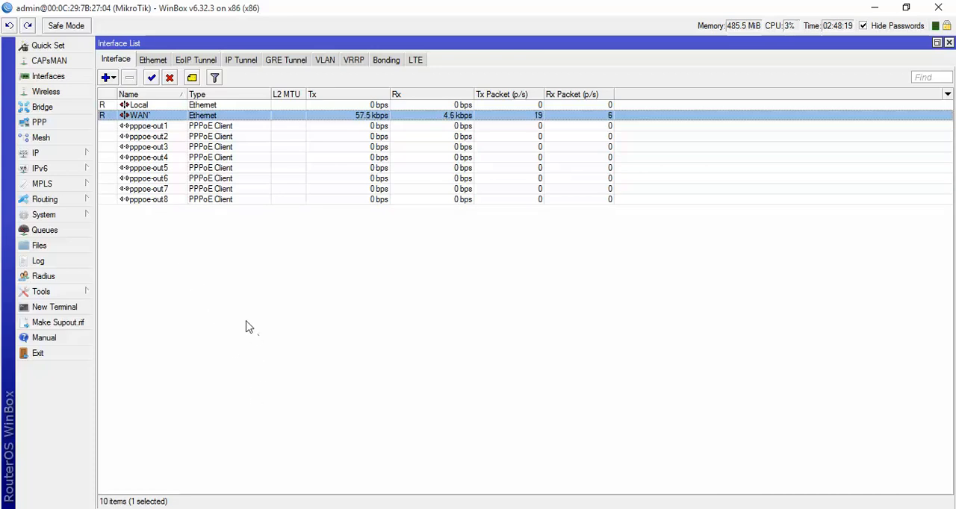
pyautogui.click(108, 79)
pyautogui.click(126, 98)
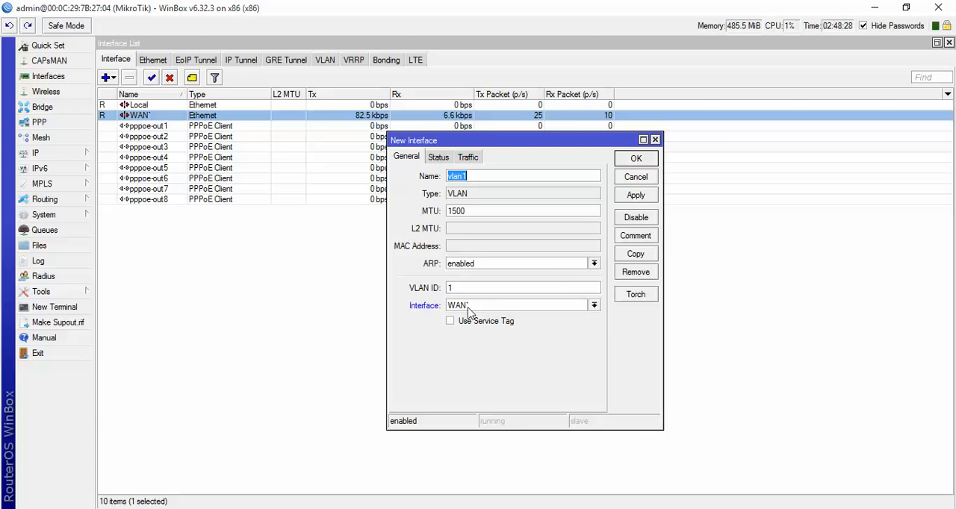
pyautogui.moveTo(460, 291); pyautogui.dragTo(437, 292)
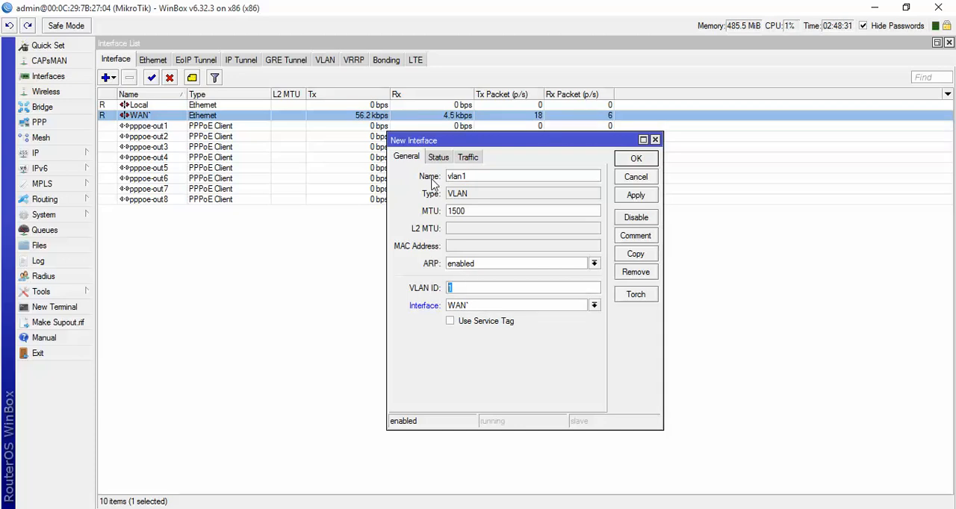
pyautogui.click(628, 199)
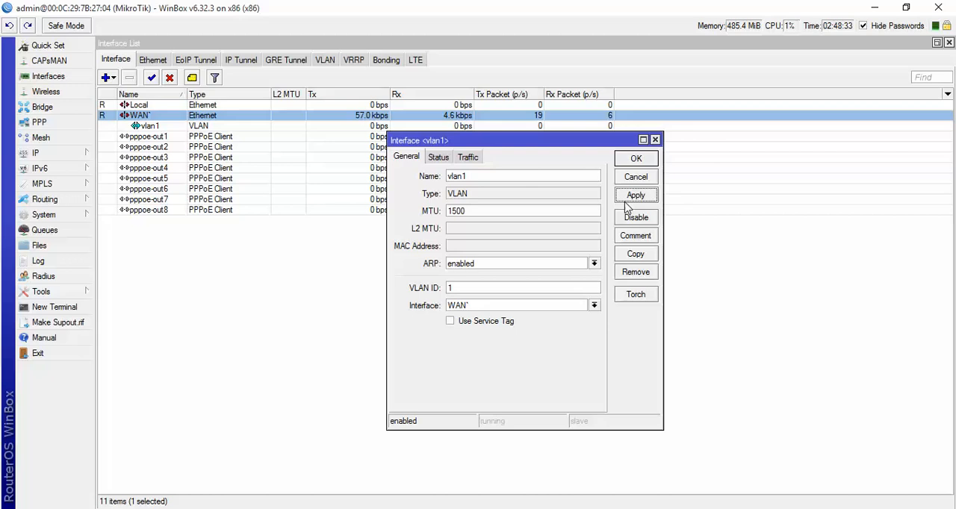
# - Copy the vlan1 interface and apply the copy with VLAN ID 2 on WAN`
pyautogui.click(635, 255)
pyautogui.moveTo(486, 304); pyautogui.dragTo(441, 306)
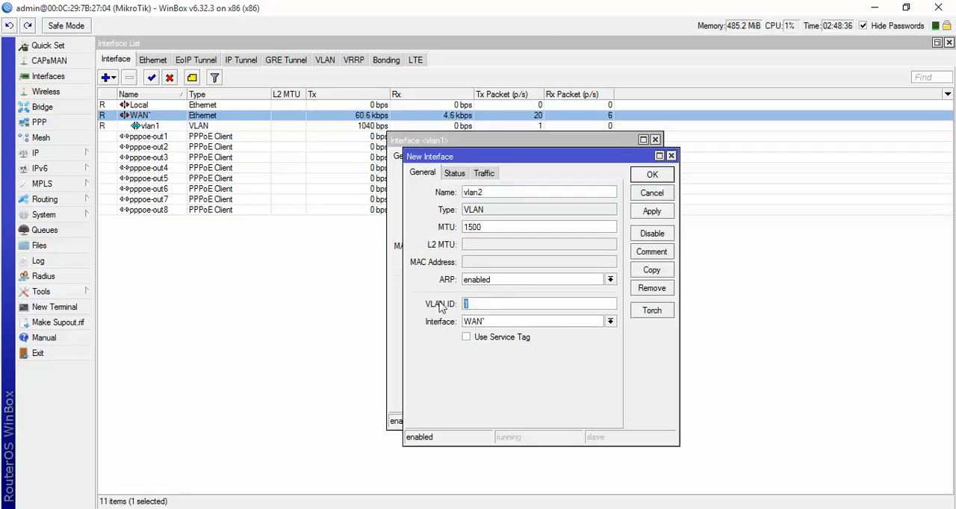
pyautogui.write('2')
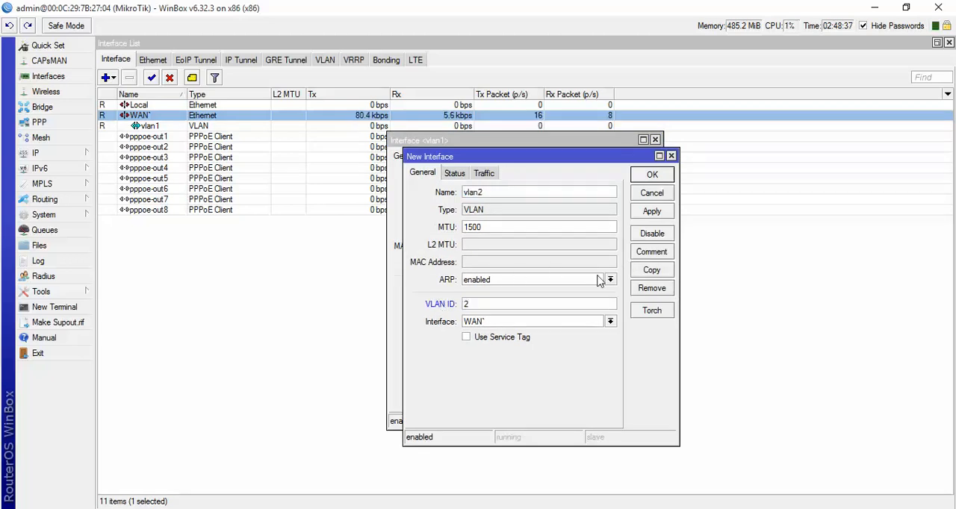
pyautogui.click(649, 212)
# - Copy the vlan2 interface and apply the copy with VLAN ID 3 on WAN`
pyautogui.click(644, 270)
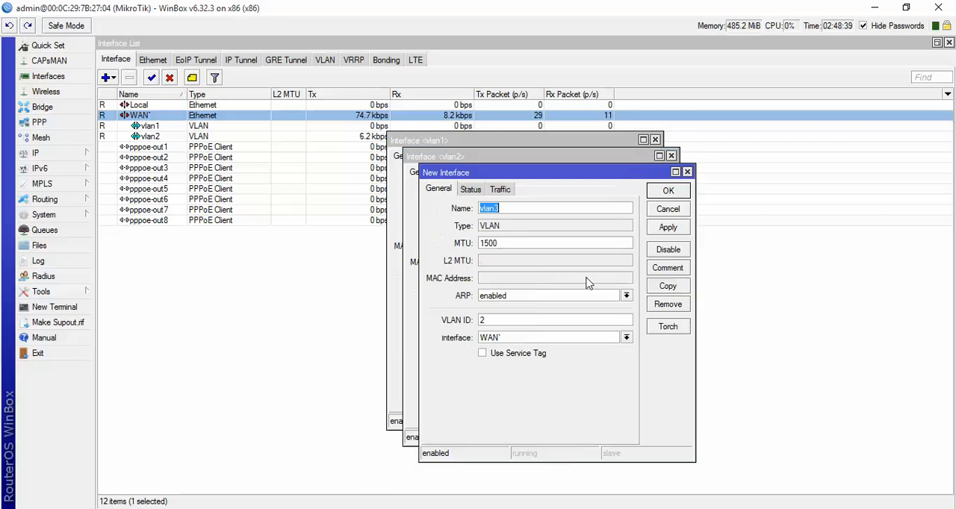
pyautogui.moveTo(515, 321); pyautogui.dragTo(453, 320)
pyautogui.write('3')
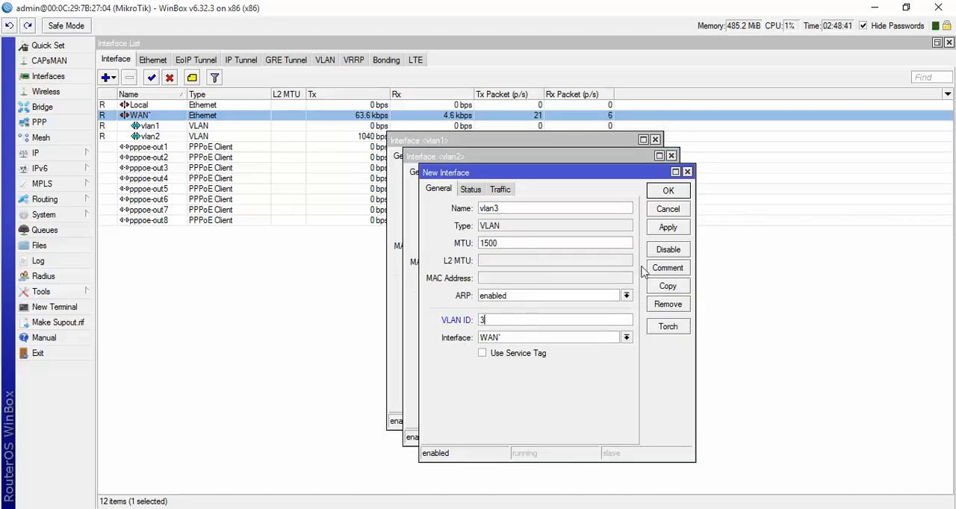
pyautogui.click(667, 227)
# - Copy the vlan3 interface and apply the copy with VLAN ID 4 on WAN`
pyautogui.click(668, 286)
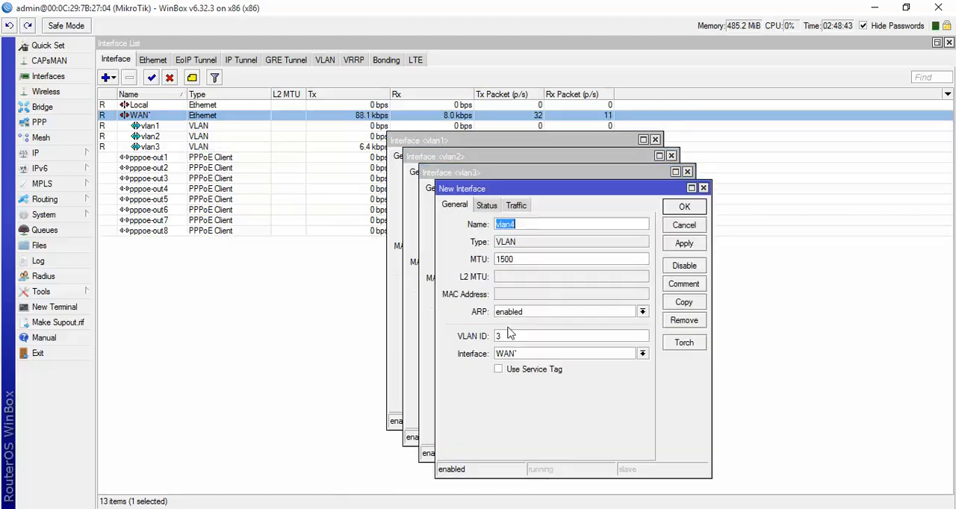
pyautogui.moveTo(510, 335); pyautogui.dragTo(464, 337)
pyautogui.write('4')
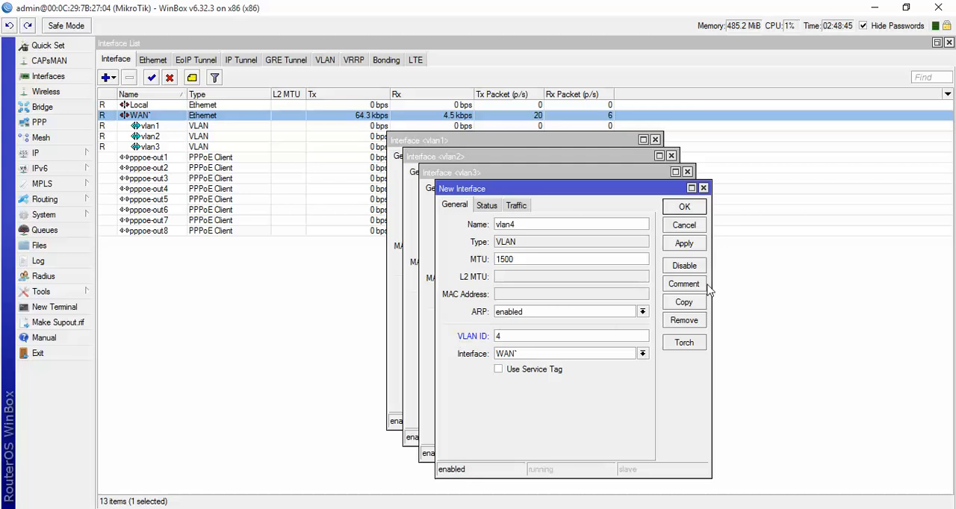
pyautogui.click(684, 243)
# - Copy the vlan4 interface and apply the copy with VLAN ID 5 on WAN`
pyautogui.click(683, 301)
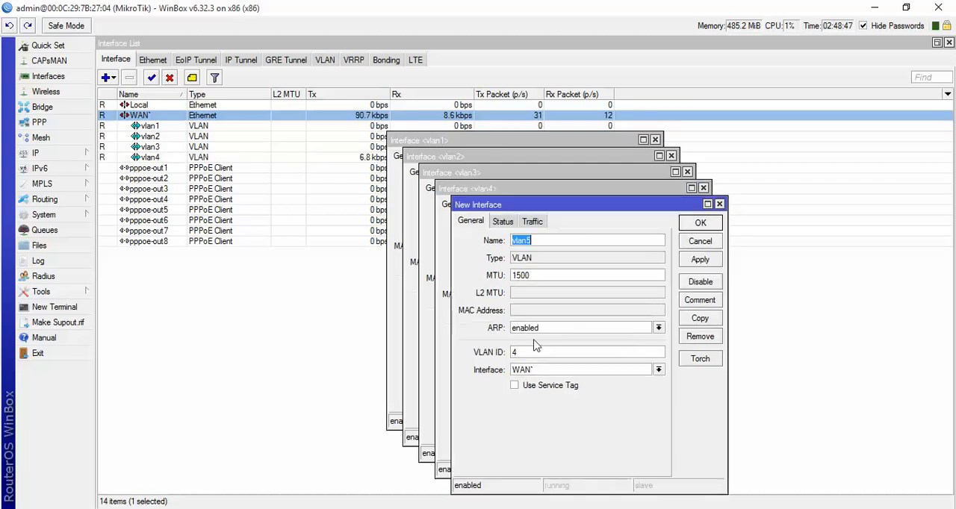
pyautogui.moveTo(523, 351); pyautogui.dragTo(478, 356)
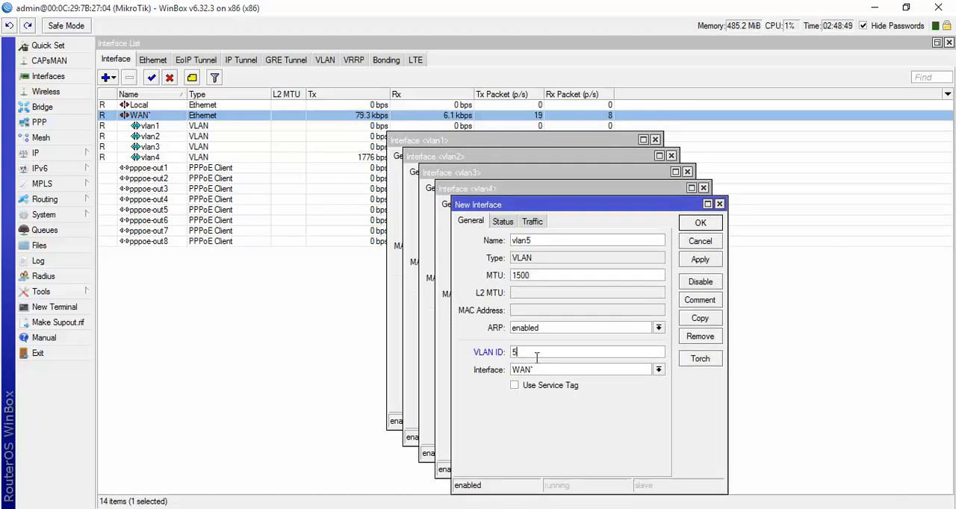
pyautogui.write('5')
pyautogui.click(699, 259)
# - Copy the vlan5 interface and apply the copy with VLAN ID 6 on WAN`
pyautogui.click(700, 318)
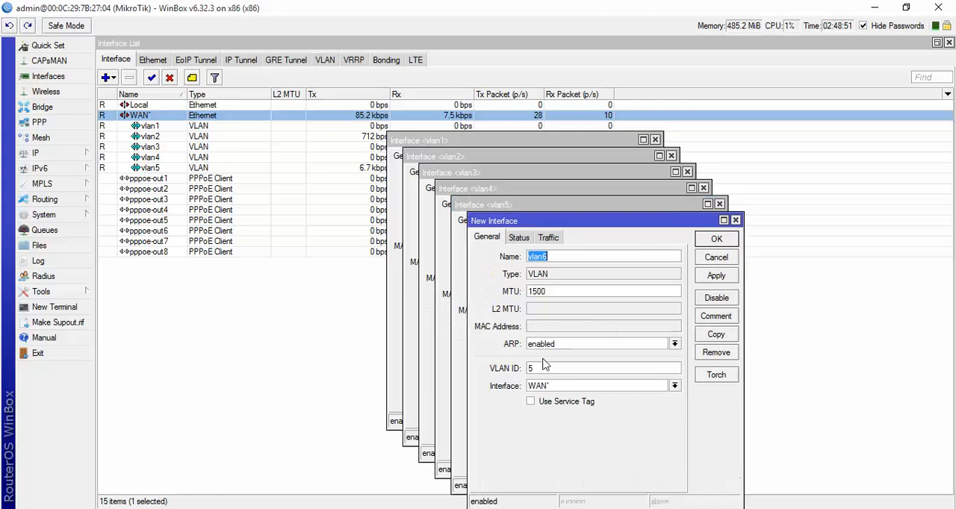
pyautogui.moveTo(545, 366); pyautogui.dragTo(525, 375)
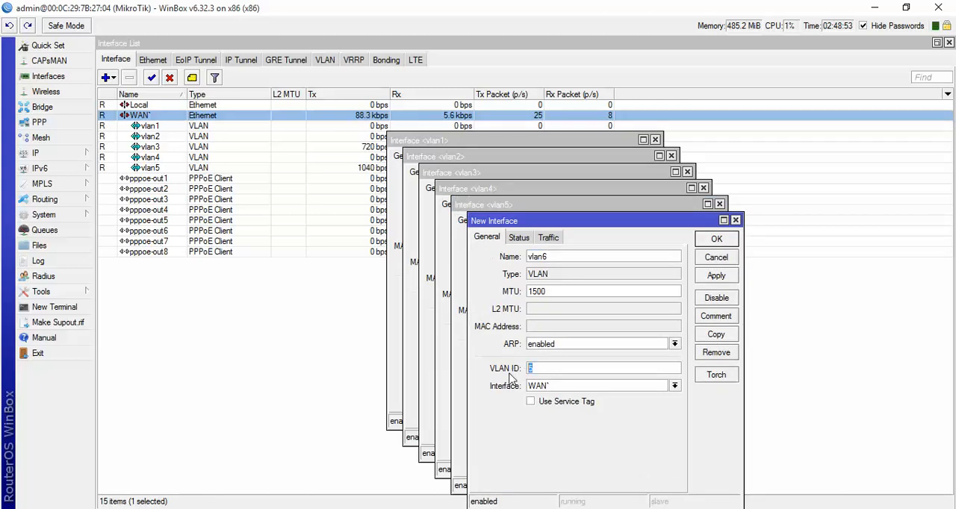
pyautogui.write('6')
# - Copy the vlan6 interface and apply the copy with VLAN ID 7 on WAN`
pyautogui.click(705, 334)
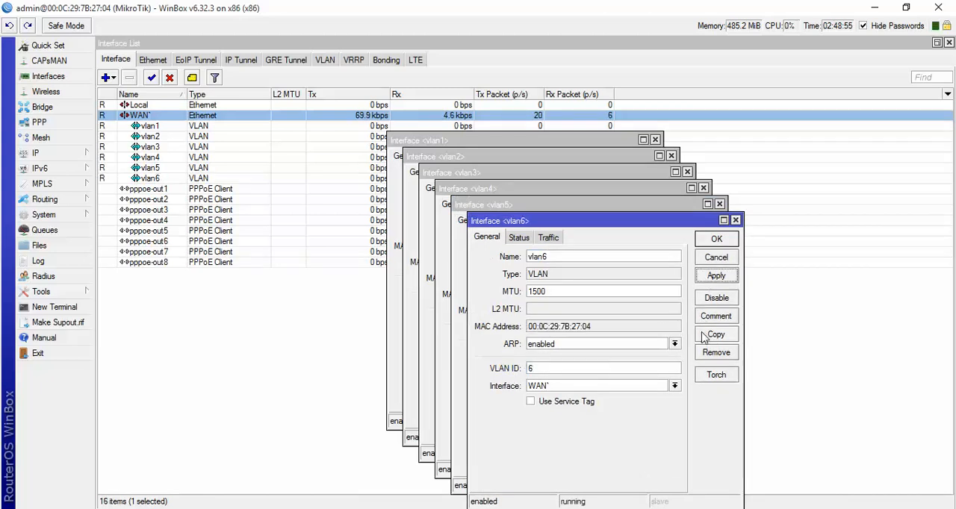
pyautogui.doubleClick(546, 193)
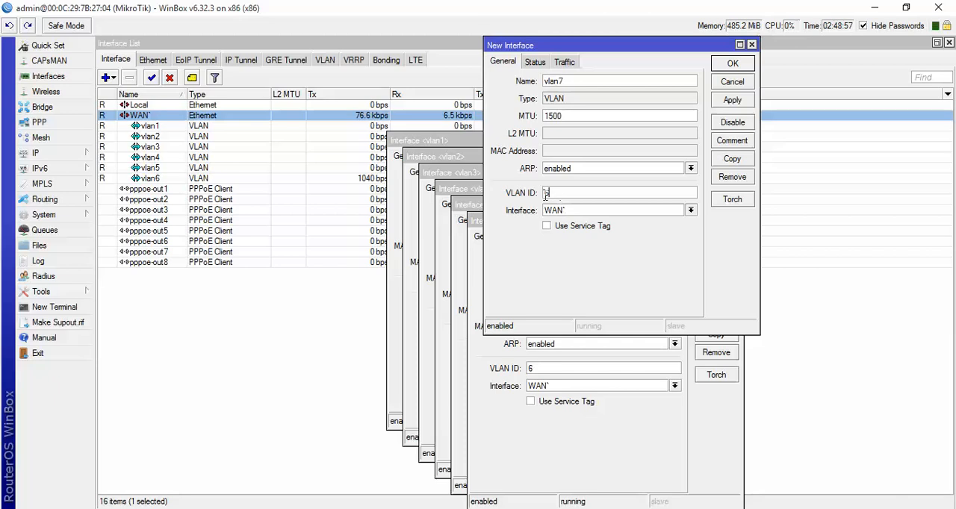
pyautogui.write('7')
pyautogui.click(730, 100)
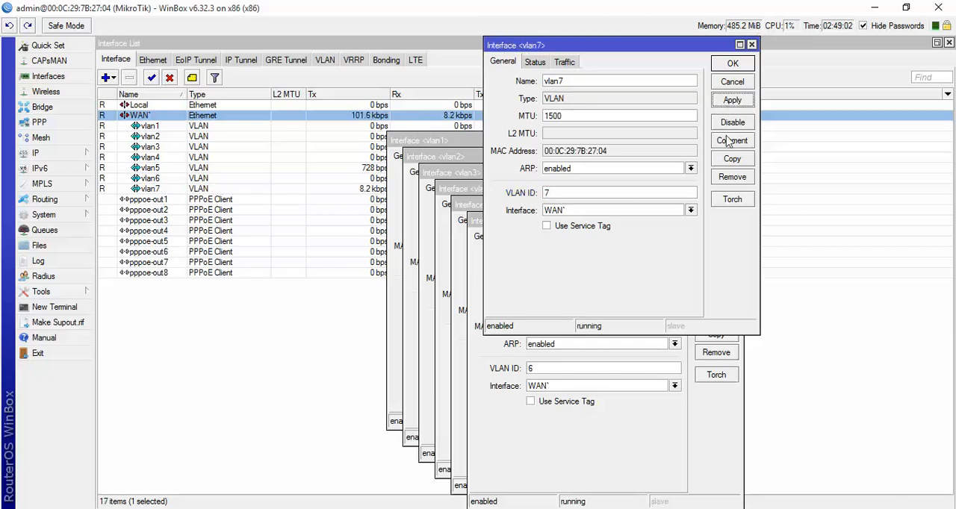
# - Copy the vlan7 interface and apply the copy with VLAN ID 8 on WAN`
pyautogui.click(730, 161)
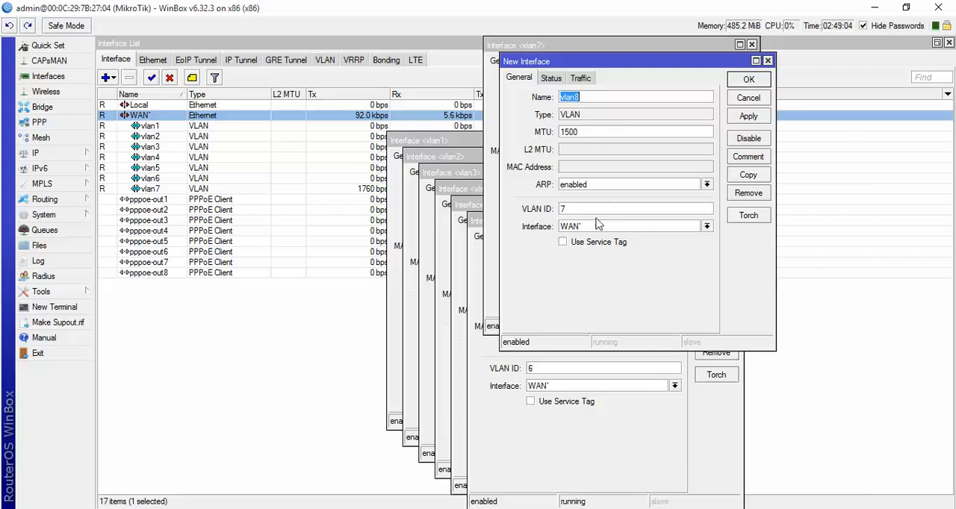
pyautogui.moveTo(579, 209); pyautogui.dragTo(508, 218)
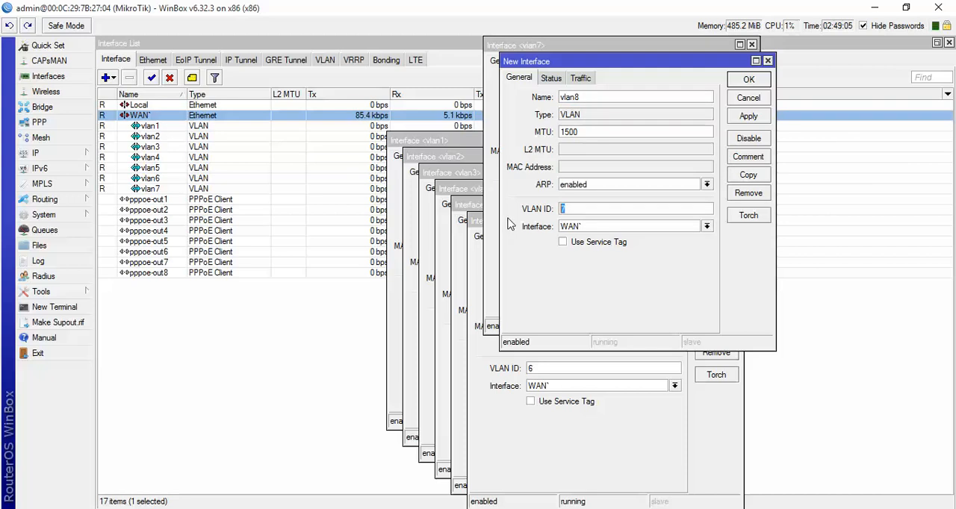
pyautogui.write('8')
pyautogui.click(747, 117)
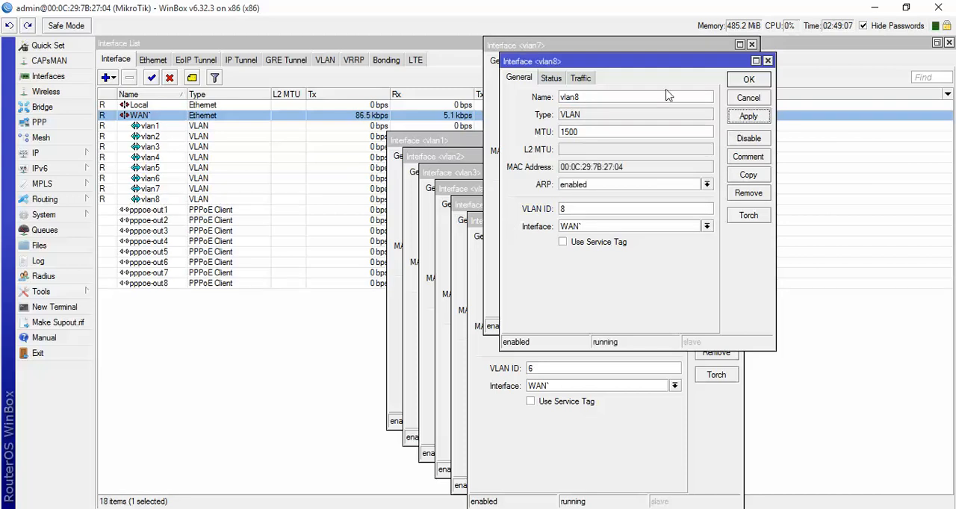
# - Compare the MAC addresses of vlan8, vlan7 and vlan6 with the MAC address of the WAN` Ethernet interface
pyautogui.moveTo(668, 62); pyautogui.dragTo(354, 60)
pyautogui.moveTo(349, 155); pyautogui.dragTo(263, 157)
pyautogui.moveTo(621, 152); pyautogui.dragTo(520, 156)
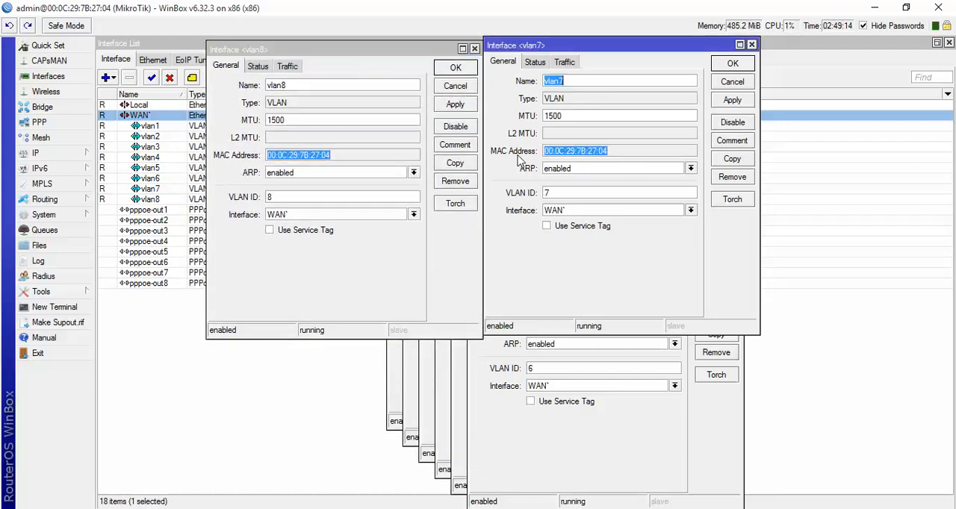
pyautogui.moveTo(587, 48); pyautogui.dragTo(257, 161)
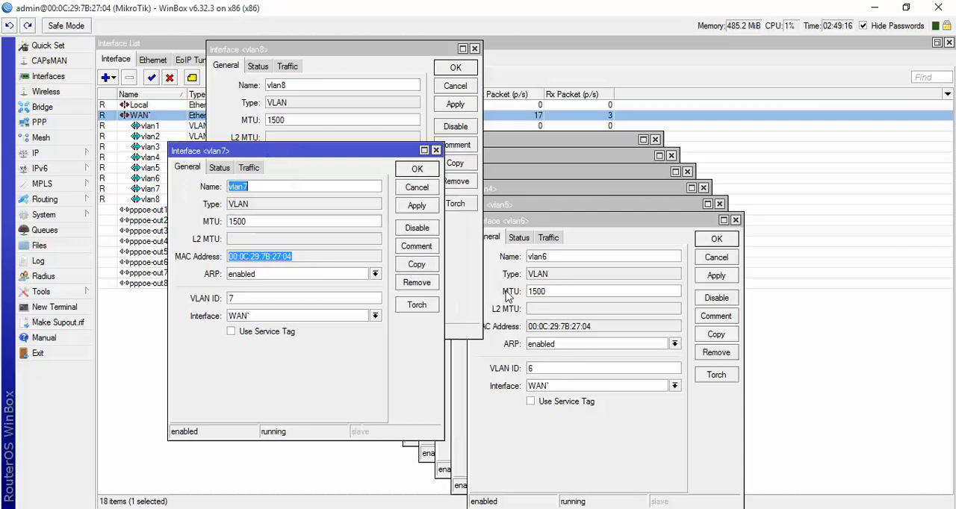
pyautogui.moveTo(597, 327); pyautogui.dragTo(527, 329)
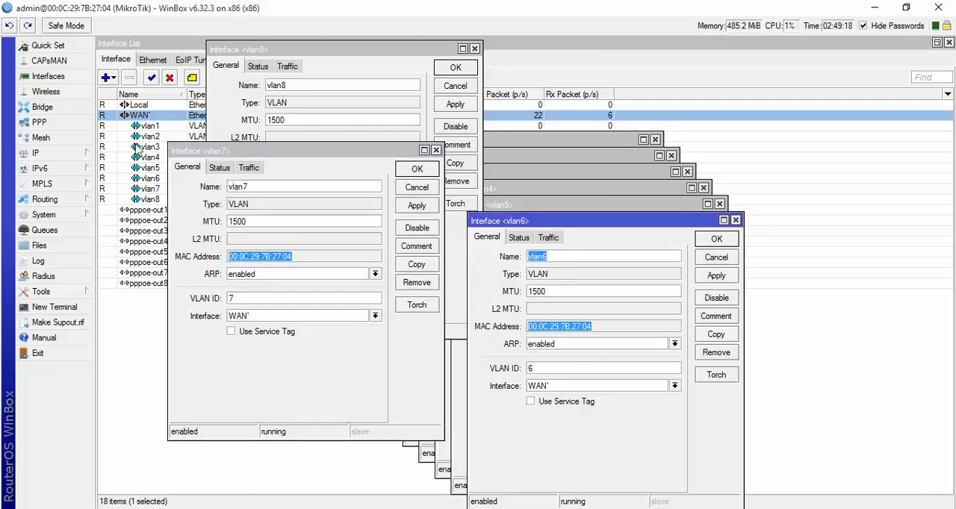
pyautogui.doubleClick(136, 117)
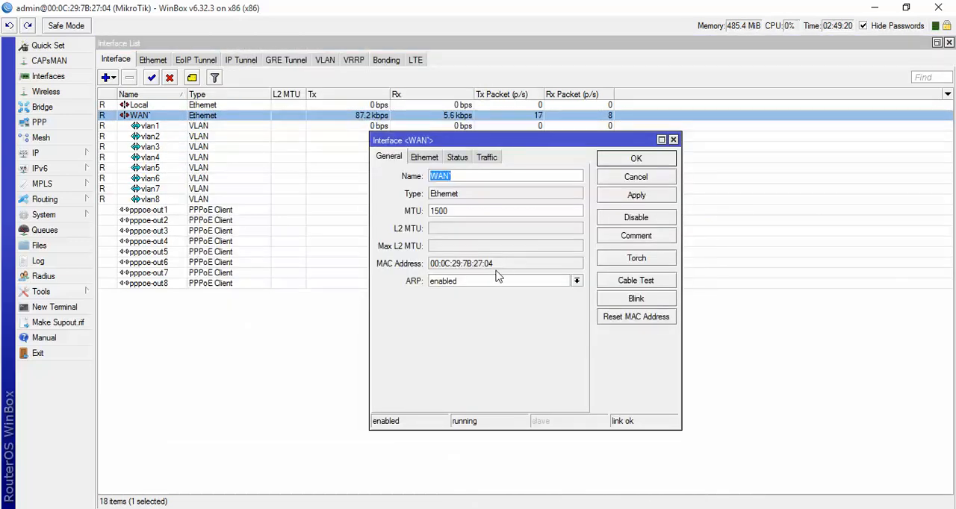
pyautogui.moveTo(495, 264); pyautogui.dragTo(412, 266)
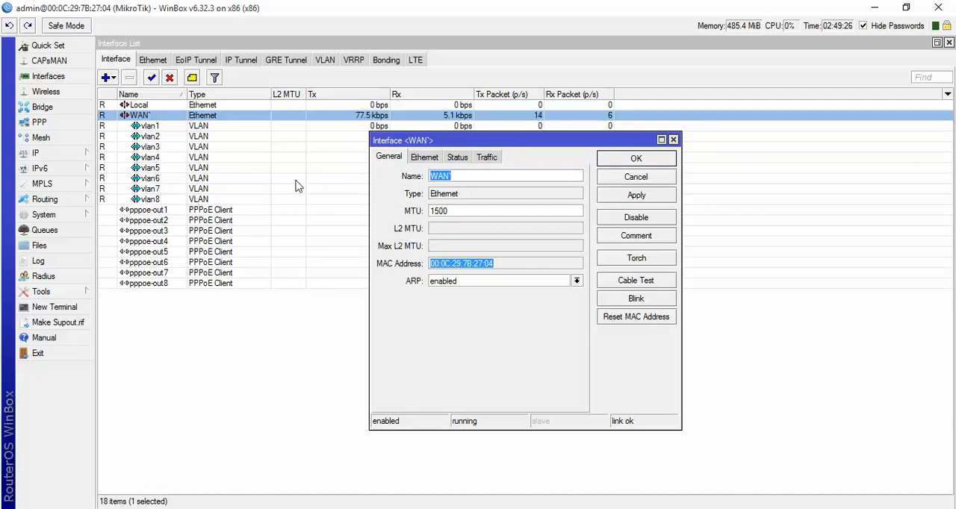
pyautogui.click(663, 181)
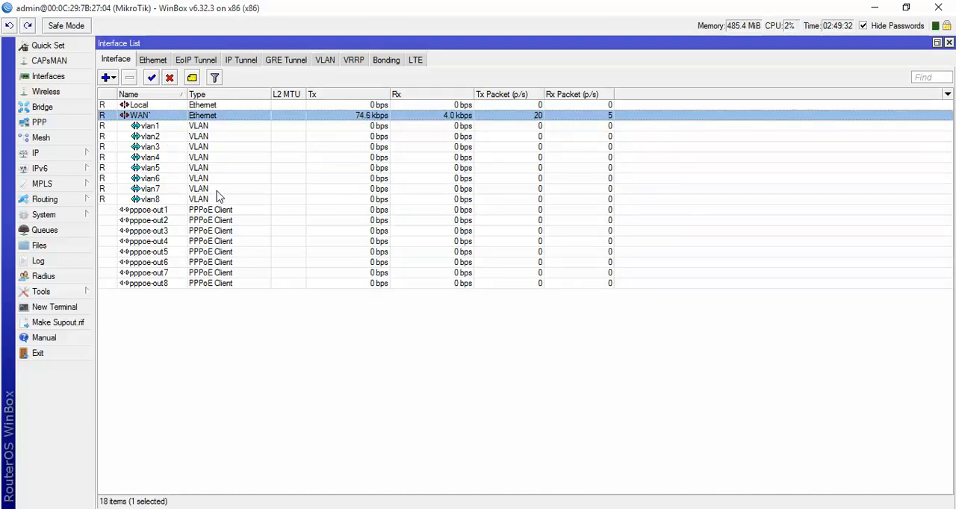
# - Close the interface list and confirm all eight open VLAN interface windows
pyautogui.click(948, 43)
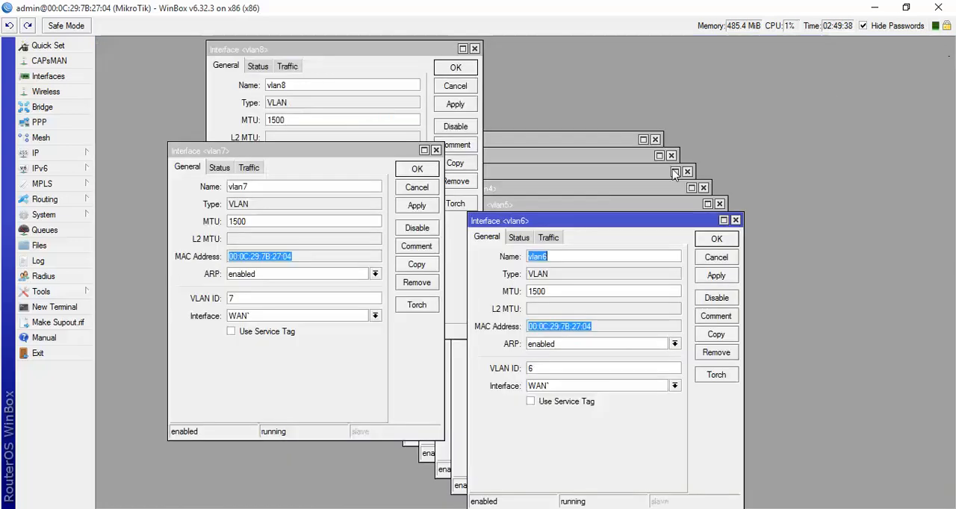
pyautogui.click(714, 243)
pyautogui.click(698, 225)
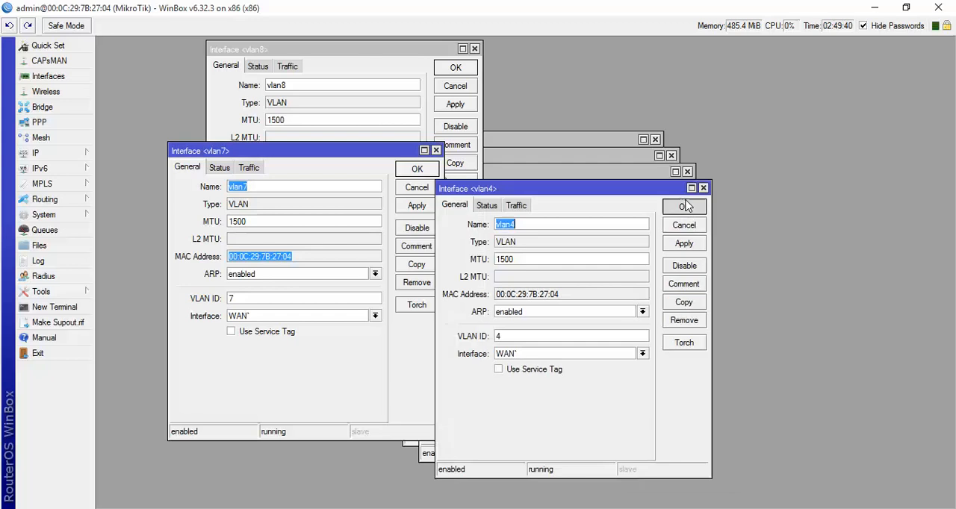
pyautogui.click(682, 209)
pyautogui.click(665, 192)
pyautogui.click(649, 175)
pyautogui.click(637, 159)
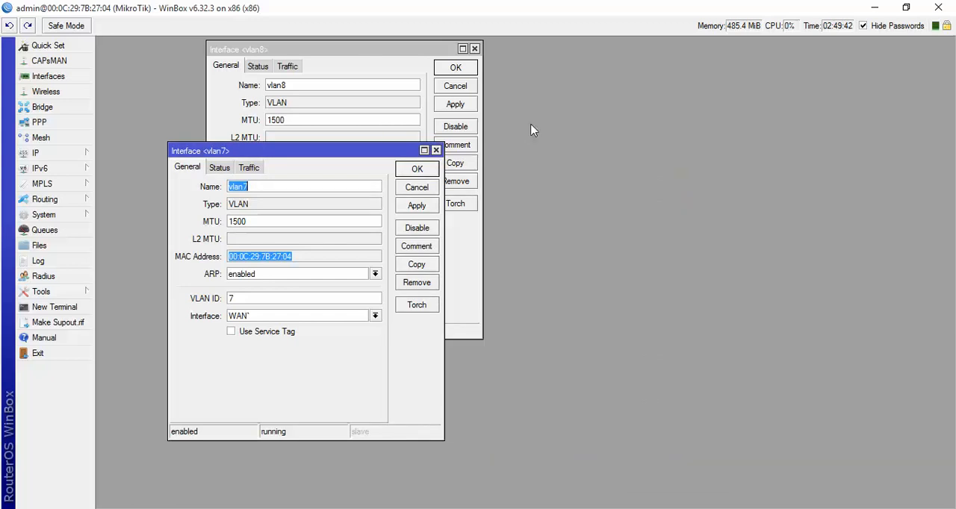
pyautogui.click(460, 68)
pyautogui.click(403, 169)
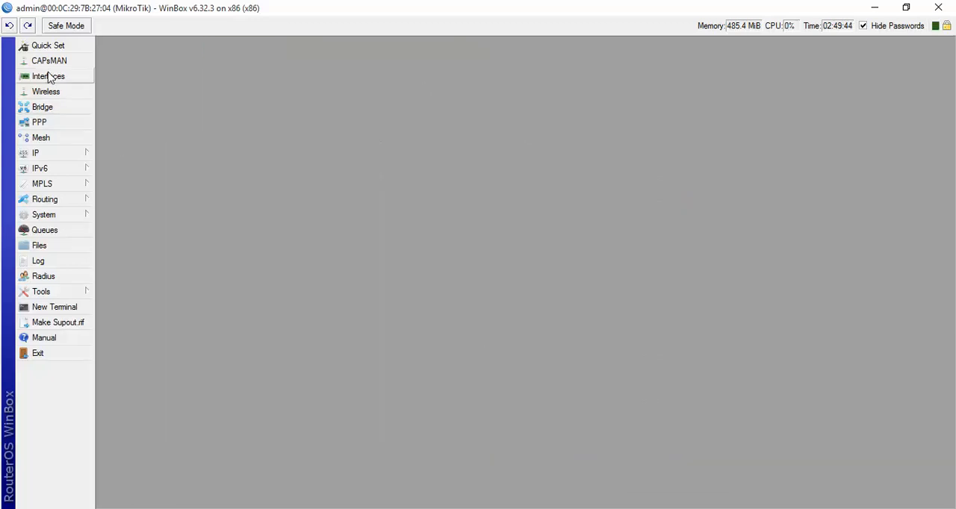
# - Reopen the interface list and add a first bridge with the default name and settings
pyautogui.click(48, 77)
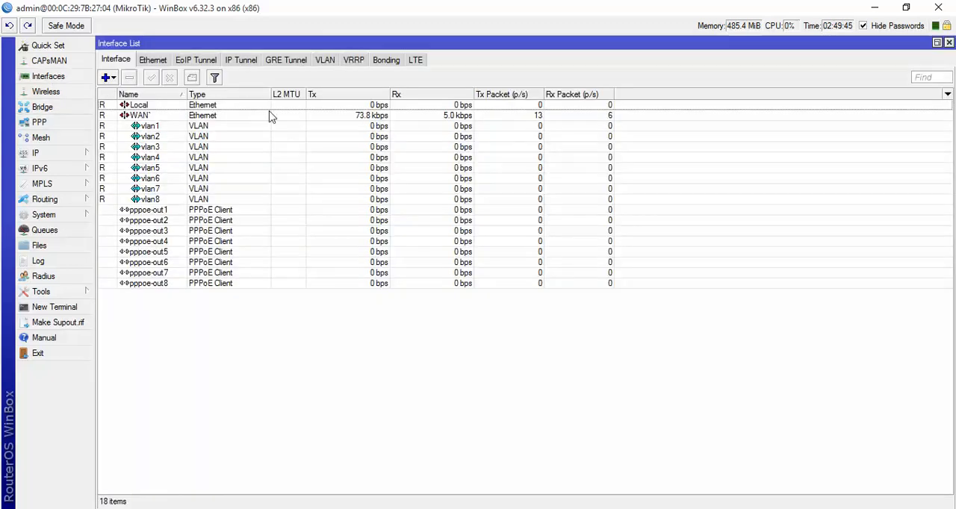
pyautogui.click(41, 108)
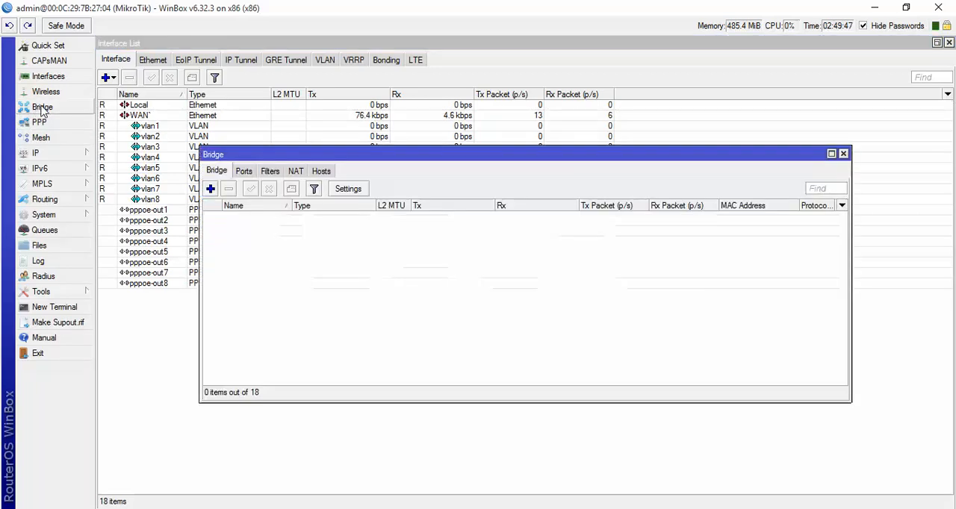
pyautogui.click(210, 190)
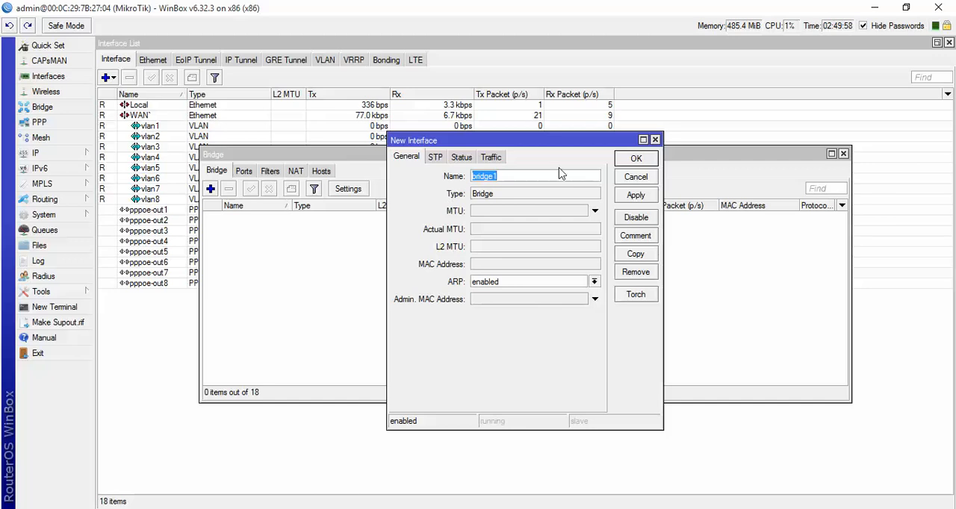
pyautogui.click(634, 196)
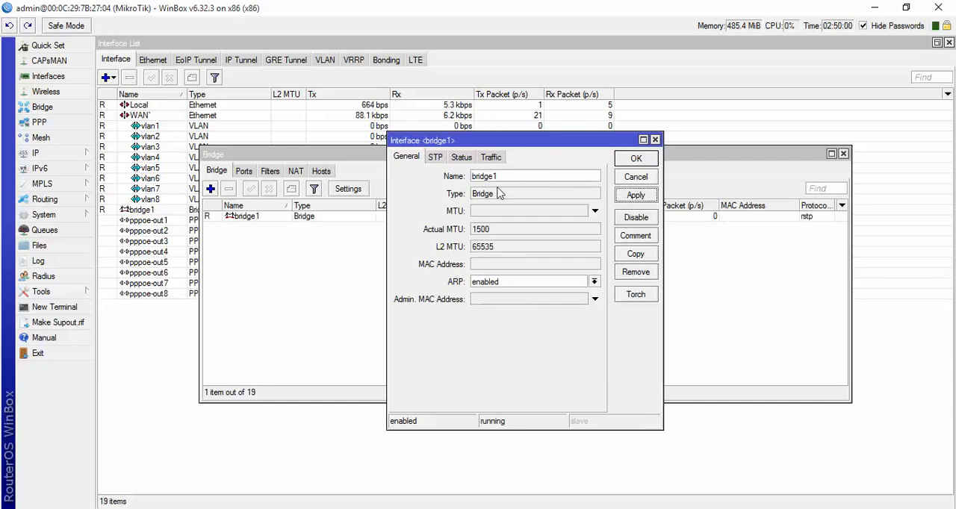
# - Add three more bridges by copying bridge1 and each newest copy in turn, applying every one with default settings
pyautogui.click(635, 254)
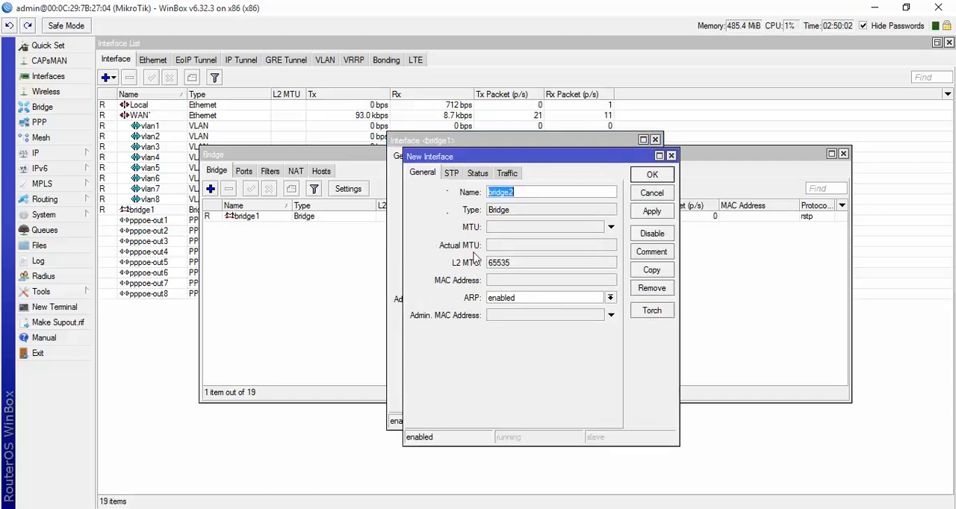
pyautogui.click(651, 213)
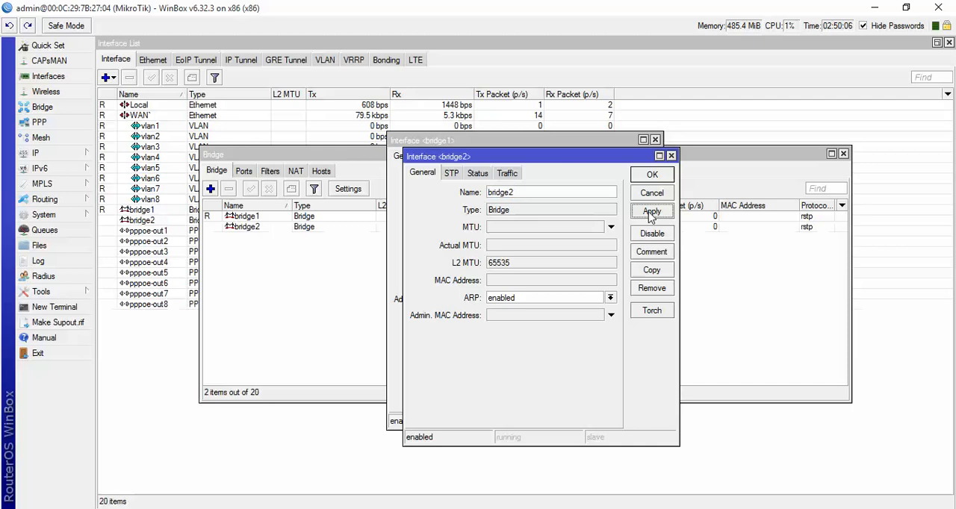
pyautogui.click(643, 269)
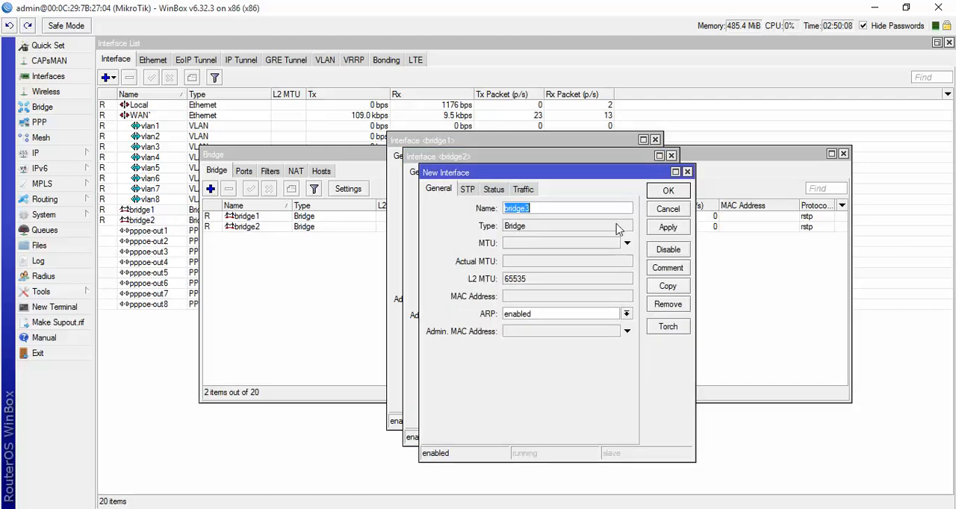
pyautogui.click(658, 228)
pyautogui.click(656, 287)
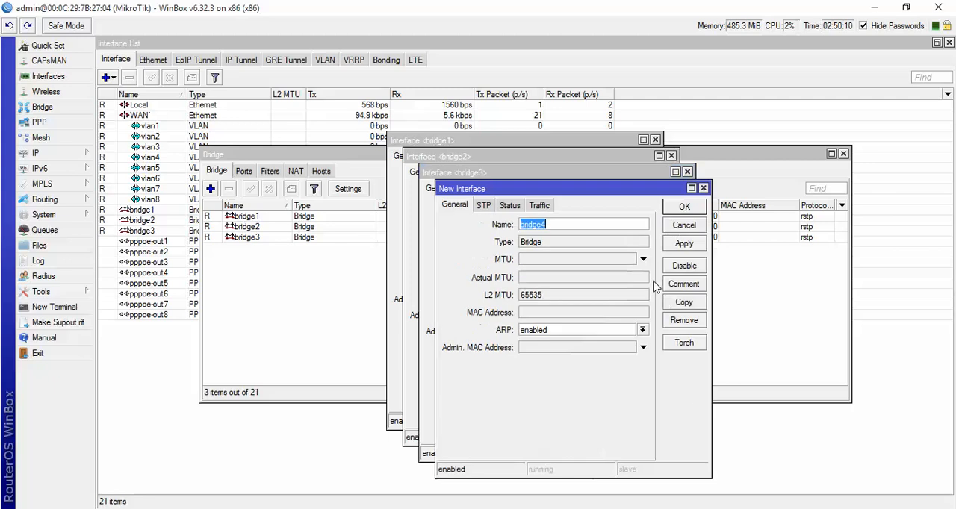
pyautogui.click(674, 248)
# - Add another four bridges by copying bridge4 and each newest copy in turn, for eight bridges in all
pyautogui.click(674, 303)
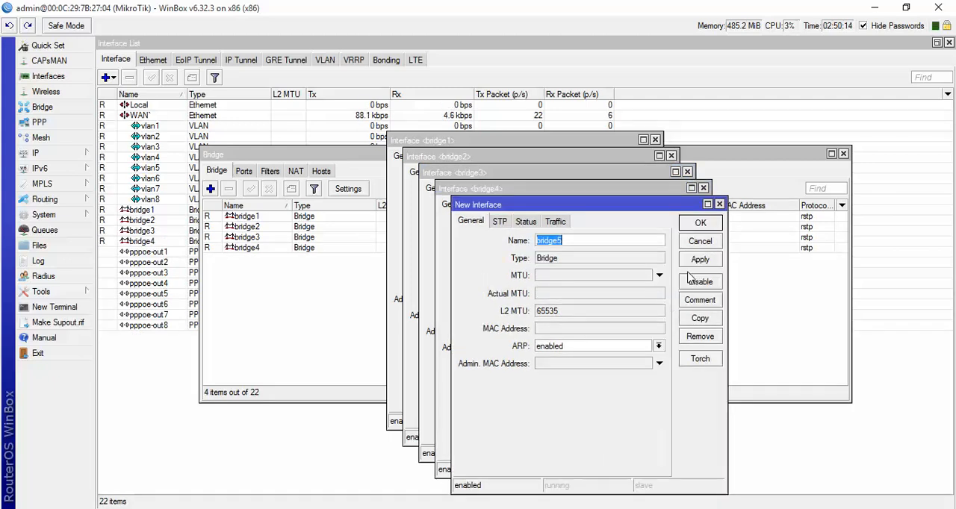
pyautogui.click(699, 259)
pyautogui.click(699, 318)
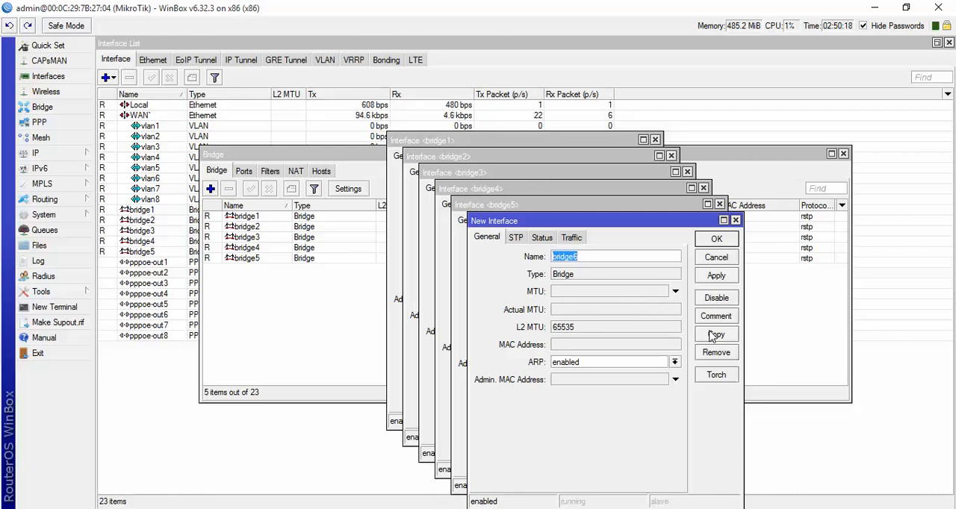
pyautogui.click(715, 276)
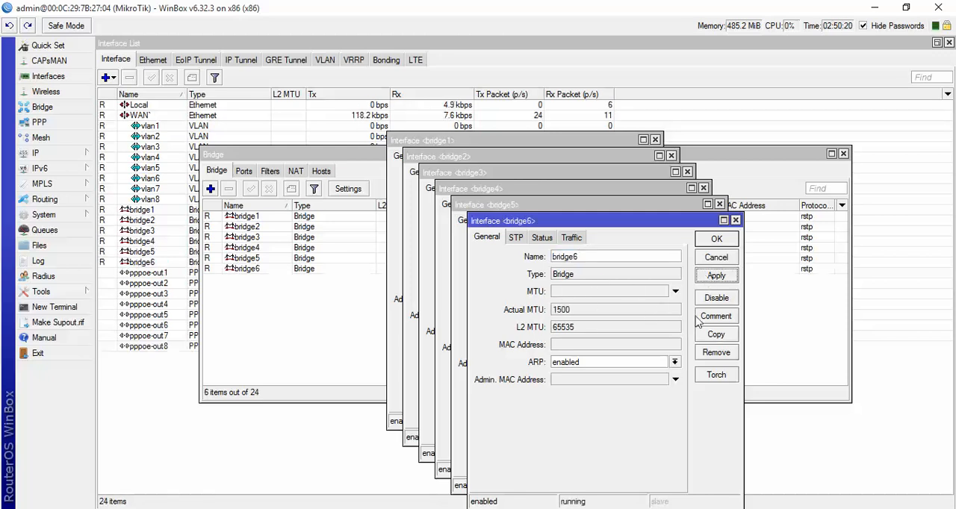
pyautogui.click(713, 336)
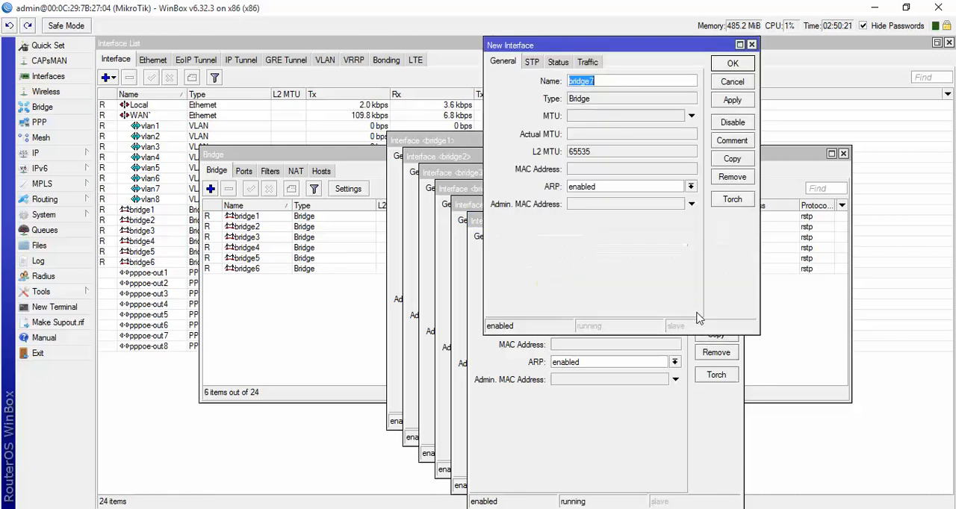
pyautogui.click(725, 101)
pyautogui.click(723, 160)
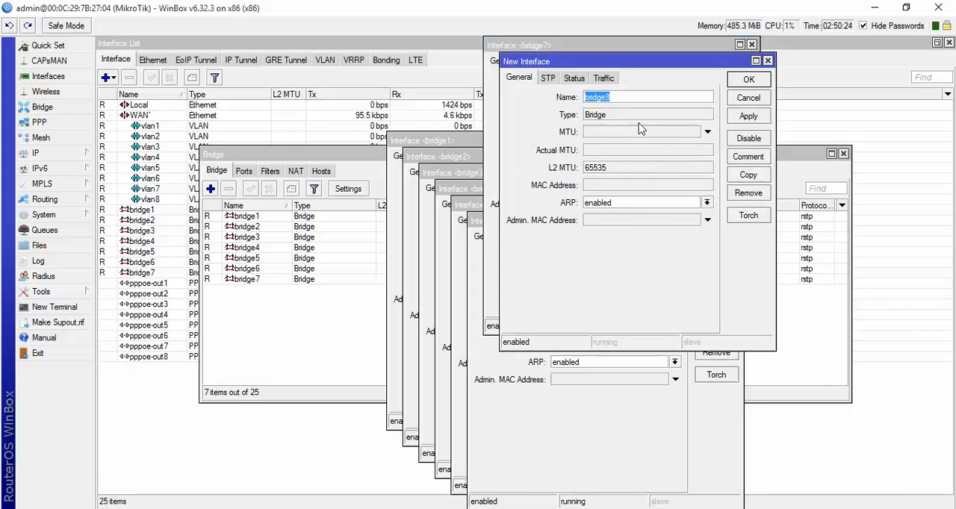
pyautogui.click(748, 117)
# - Confirm and close all eight bridge interface windows
pyautogui.click(739, 80)
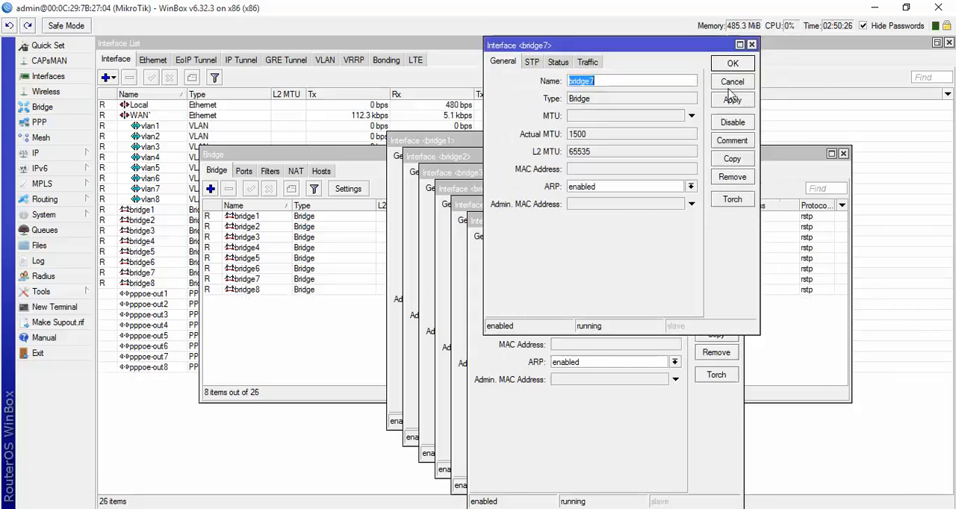
pyautogui.click(730, 67)
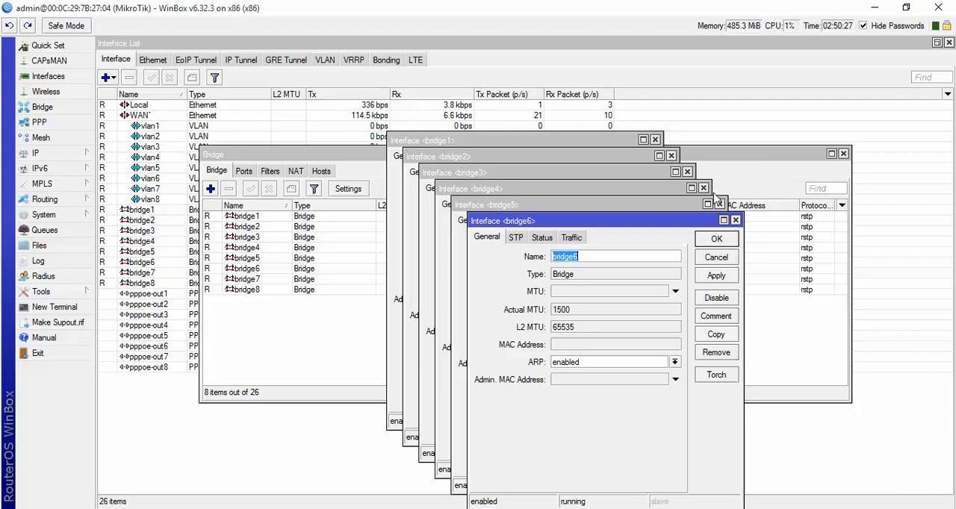
pyautogui.click(715, 240)
pyautogui.click(698, 224)
pyautogui.click(683, 211)
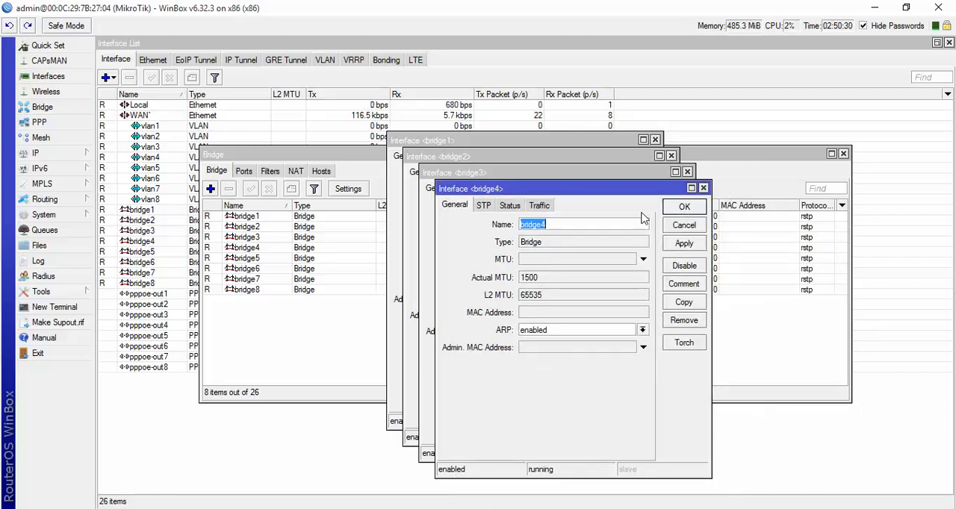
pyautogui.click(682, 214)
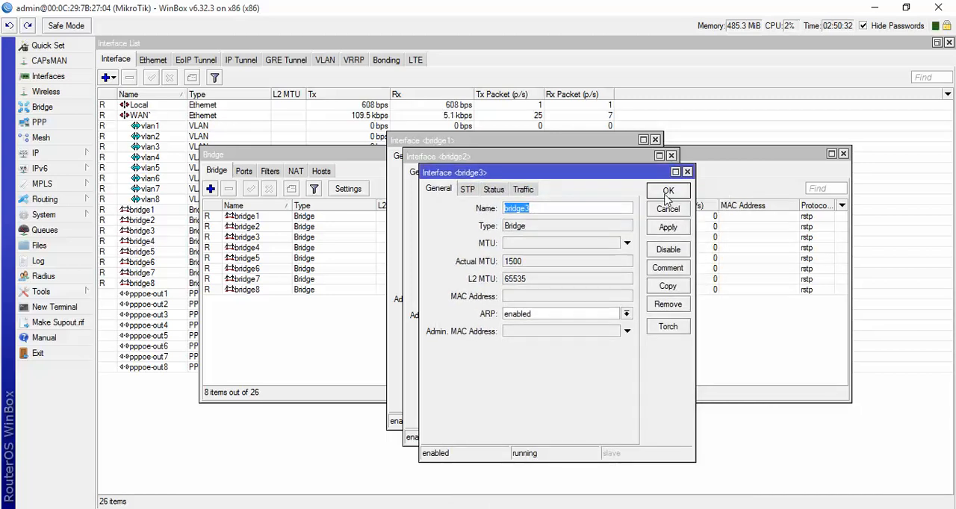
pyautogui.click(658, 195)
pyautogui.click(654, 195)
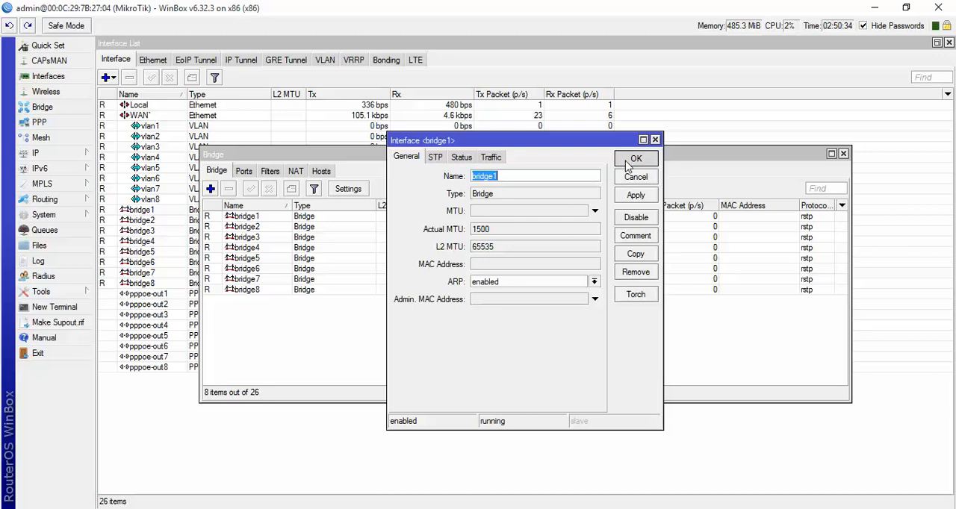
pyautogui.click(635, 159)
# - Examine the general, STP, status and traffic details of bridge8 and the general settings of bridge7, including their MAC addresses
pyautogui.doubleClick(243, 290)
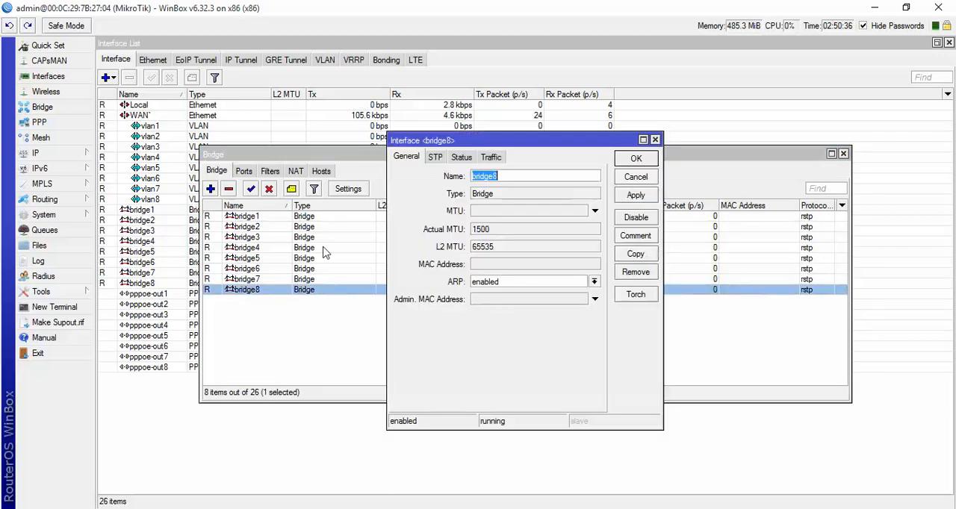
pyautogui.click(436, 159)
pyautogui.click(462, 159)
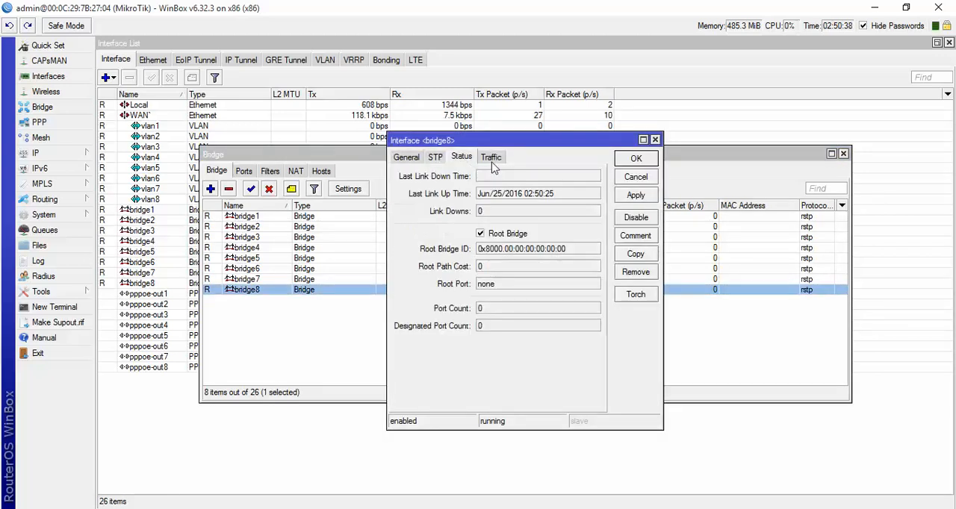
pyautogui.click(490, 158)
pyautogui.click(461, 158)
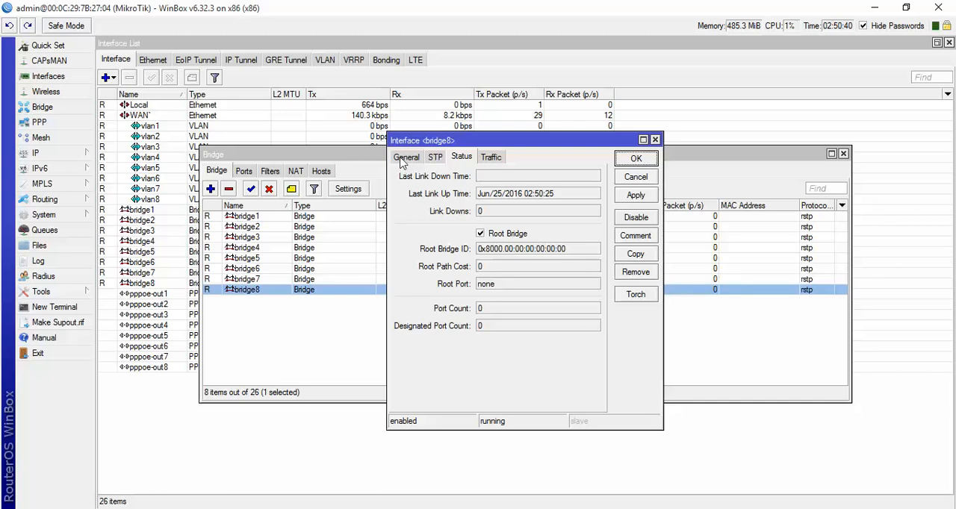
pyautogui.click(403, 160)
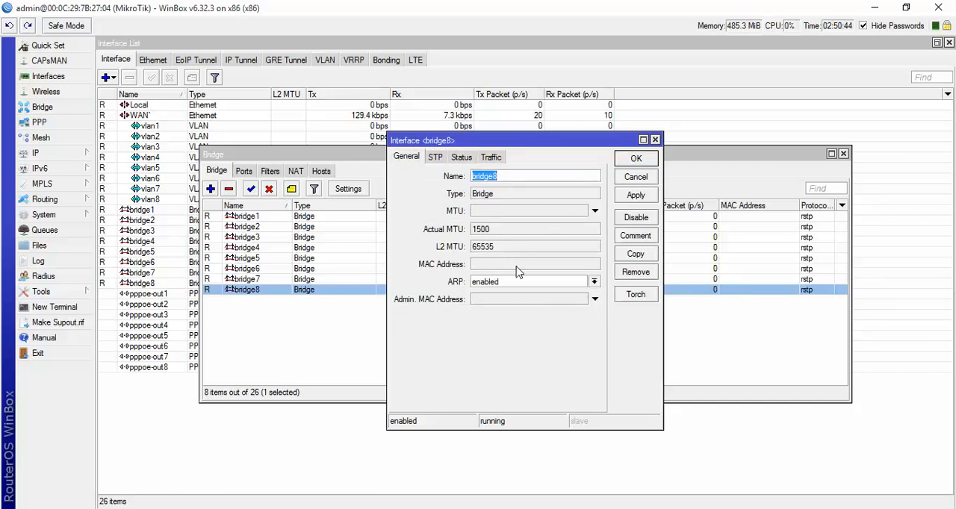
pyautogui.click(624, 163)
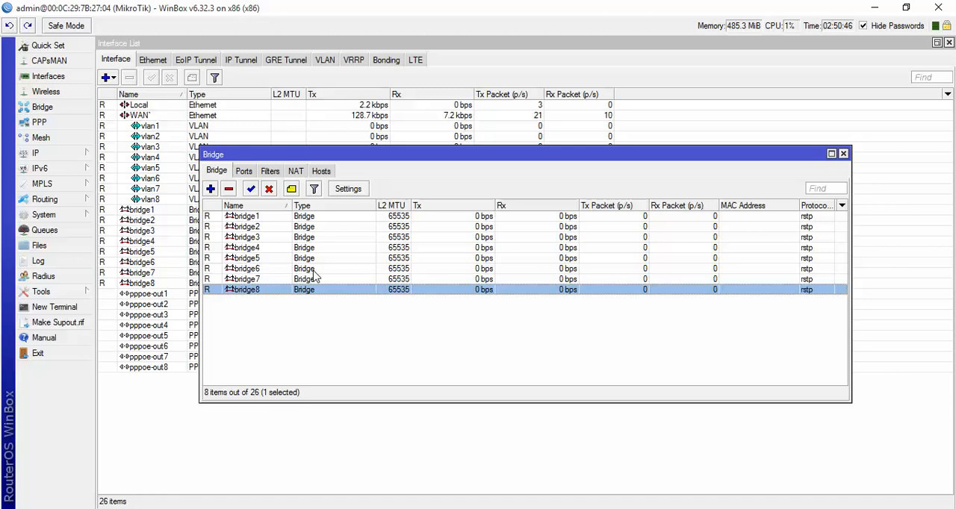
pyautogui.doubleClick(247, 279)
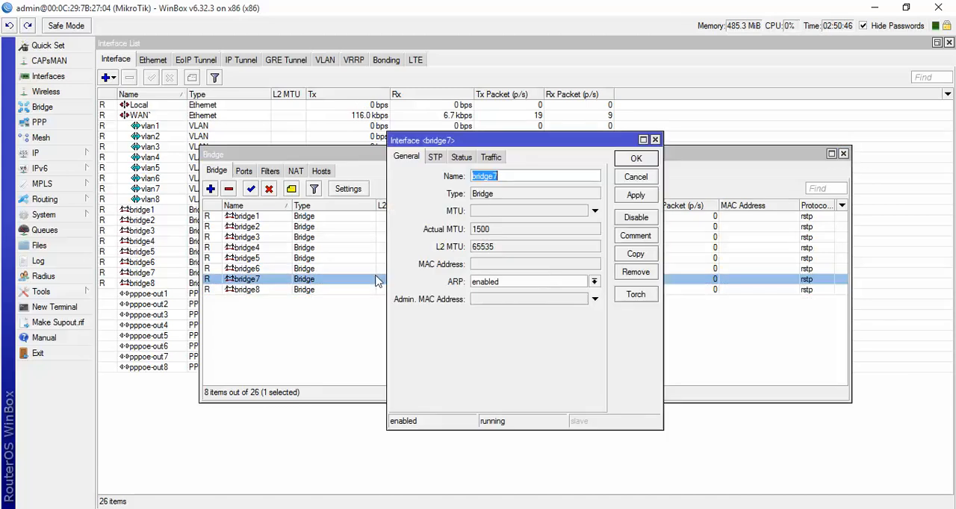
pyautogui.click(640, 179)
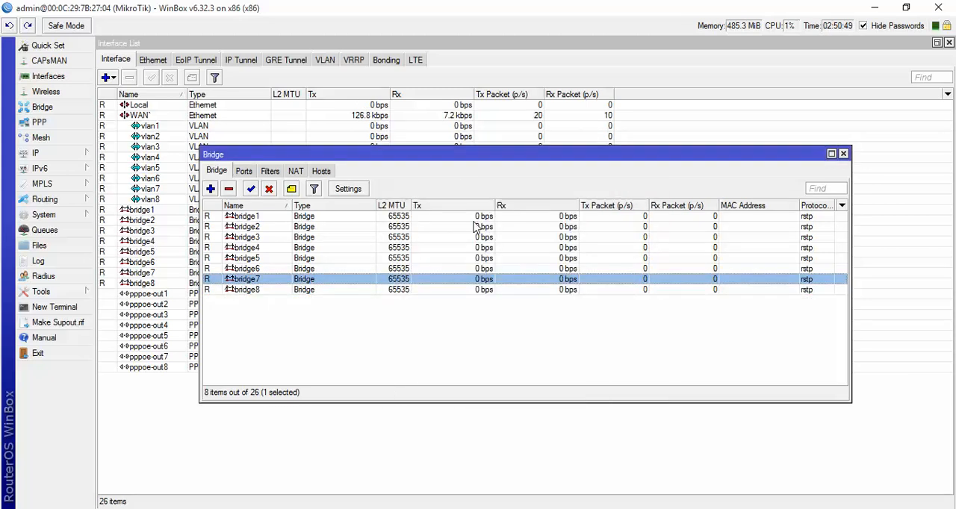
pyautogui.click(245, 172)
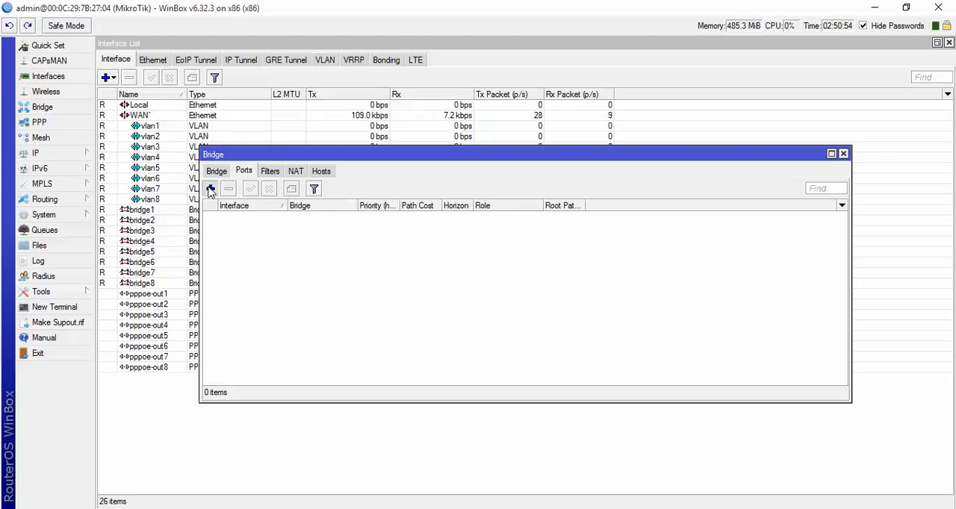
pyautogui.click(210, 190)
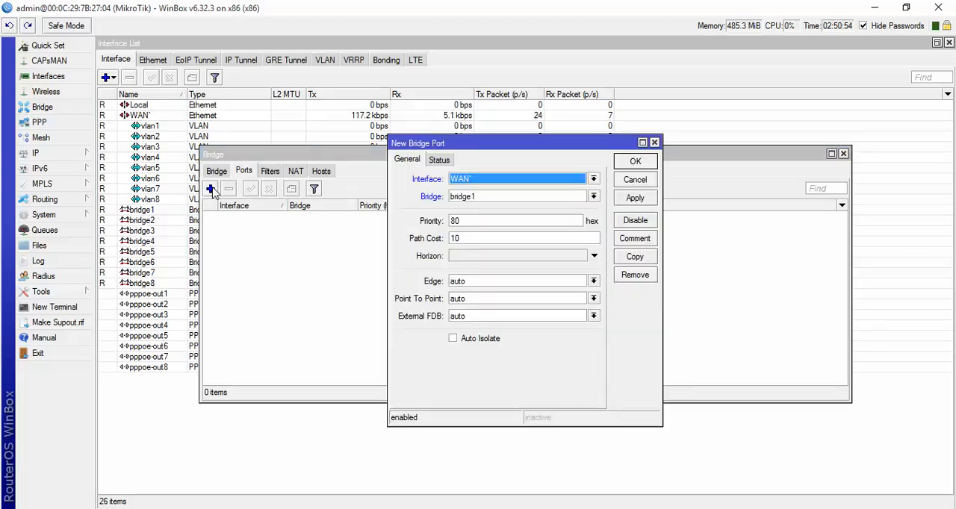
pyautogui.click(482, 197)
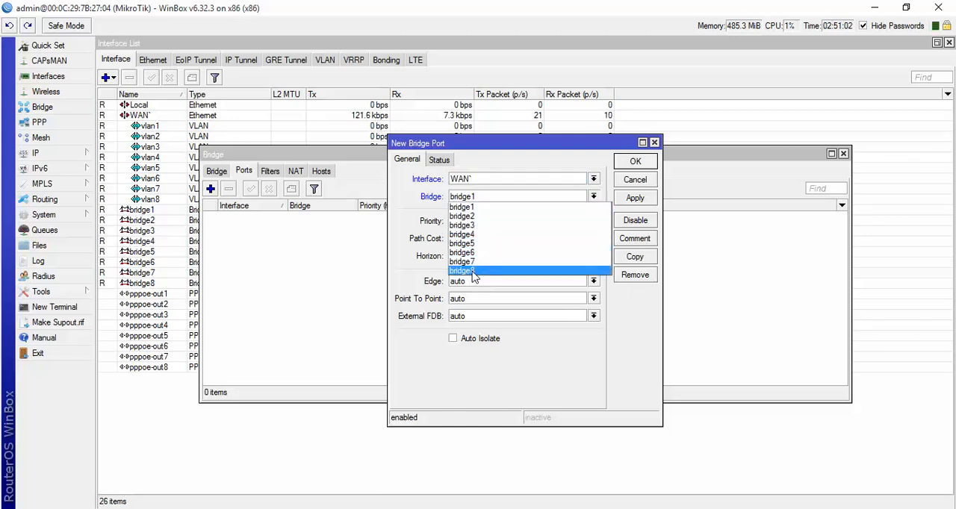
pyautogui.click(424, 364)
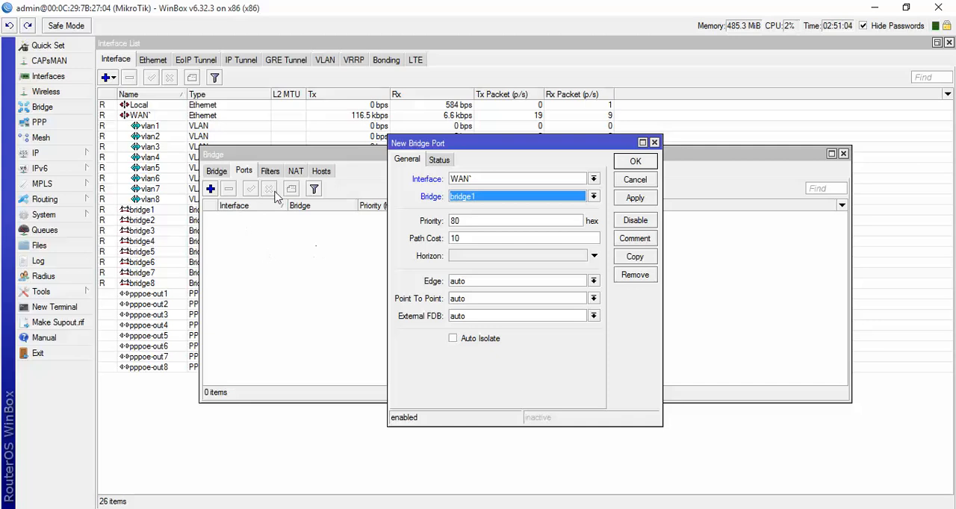
pyautogui.click(623, 165)
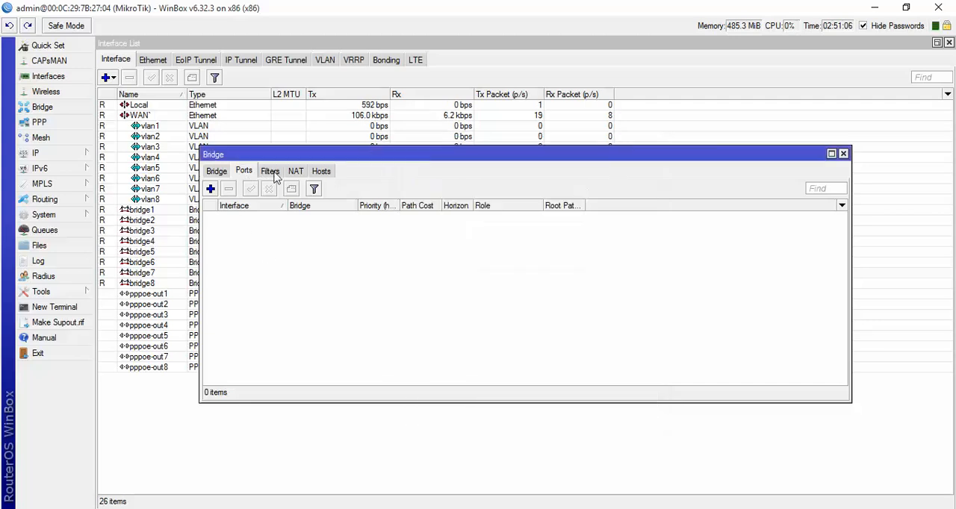
pyautogui.click(218, 173)
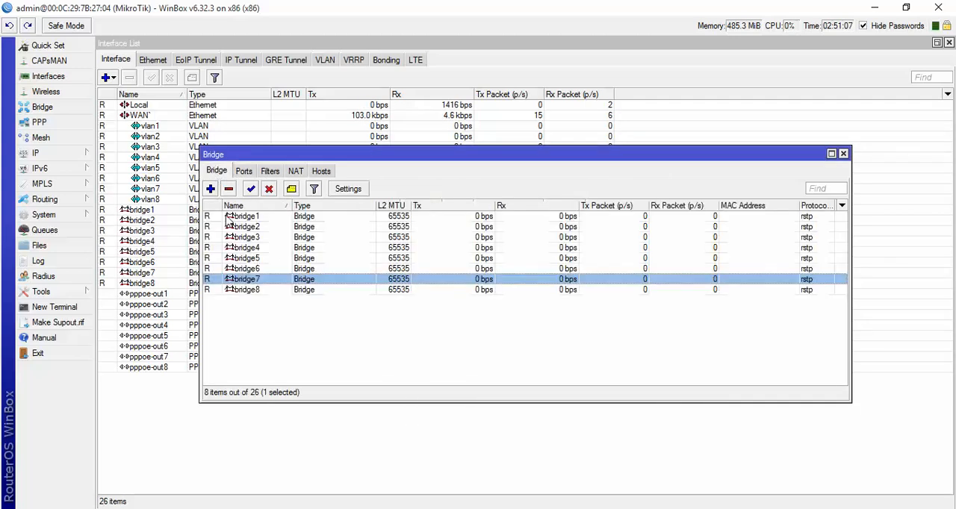
# - Add a bridge port that assigns interface vlan1 to bridge1 and apply it
pyautogui.click(243, 172)
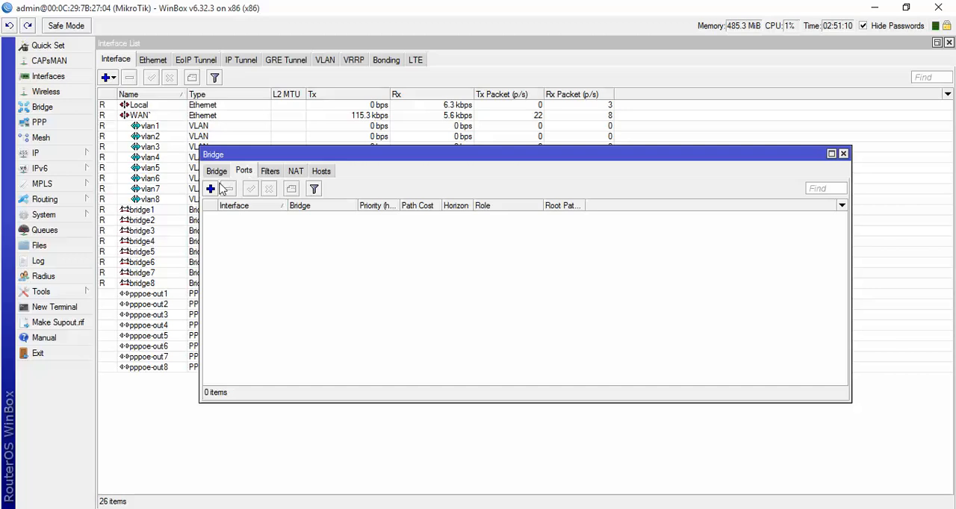
pyautogui.click(211, 188)
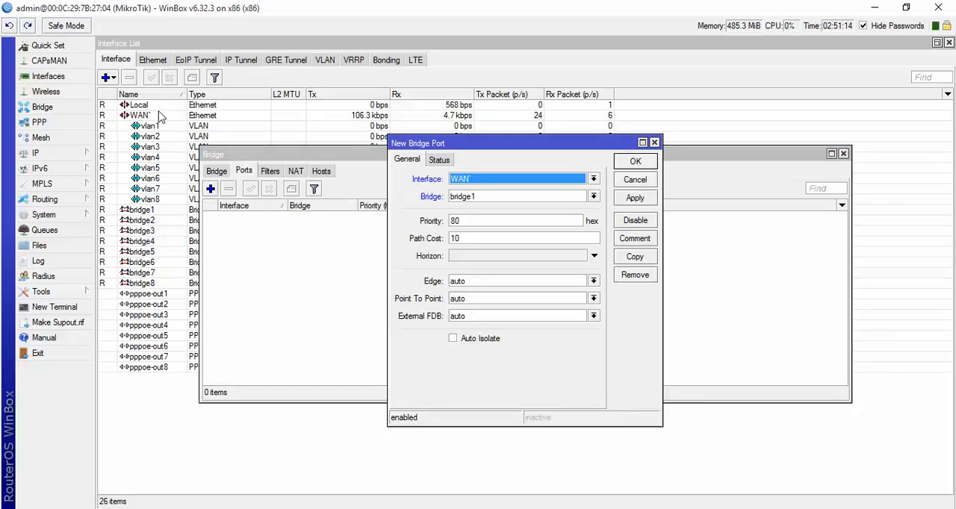
pyautogui.click(463, 183)
pyautogui.click(463, 183)
pyautogui.click(462, 183)
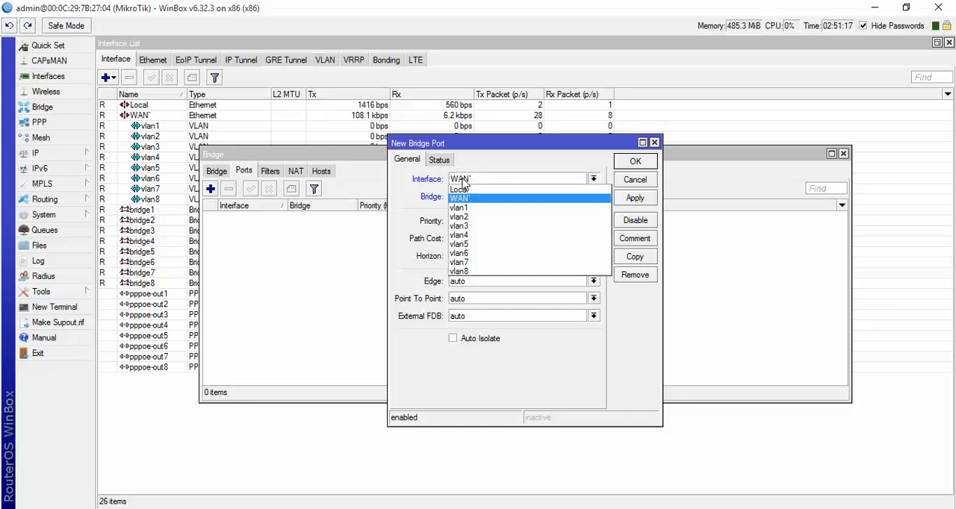
pyautogui.click(462, 208)
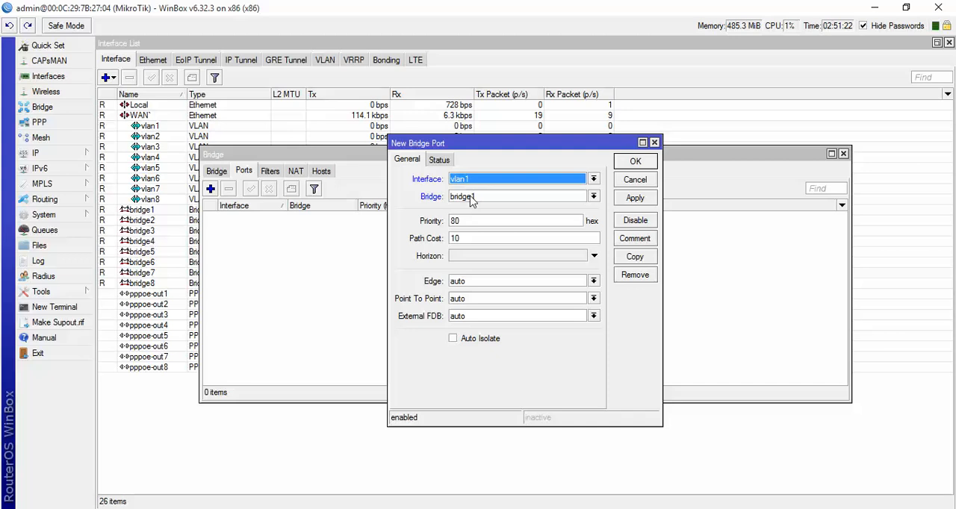
pyautogui.click(635, 200)
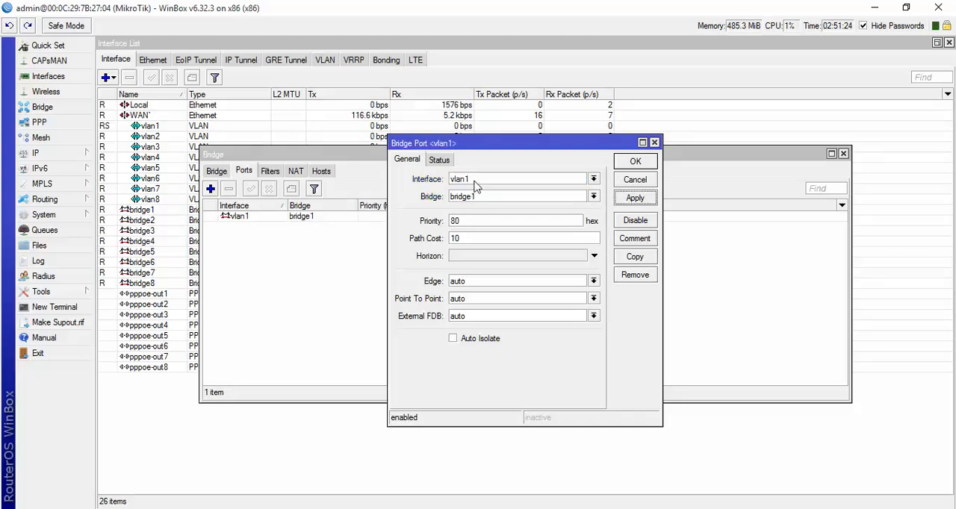
# - Copy the vlan1 bridge port, assign interface vlan2 to bridge2 in the copy, and apply it
pyautogui.click(474, 183)
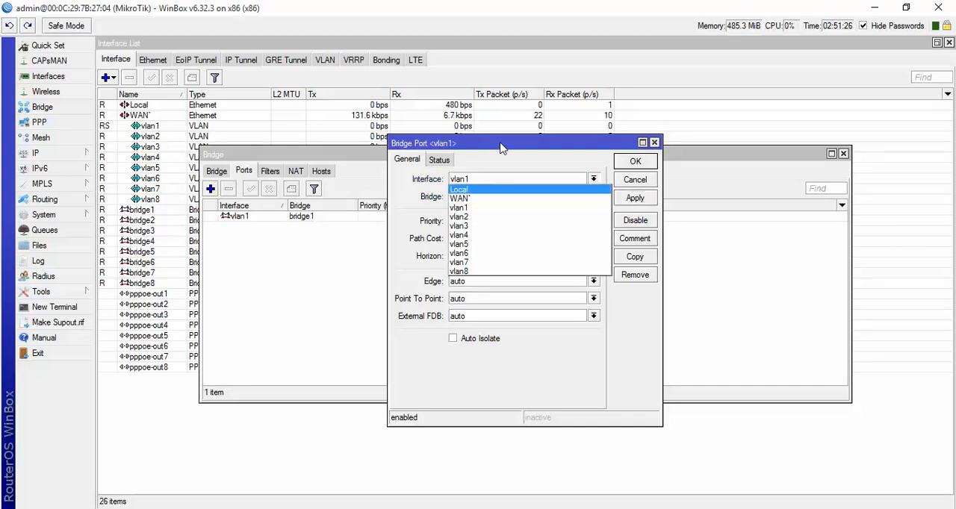
pyautogui.click(501, 149)
pyautogui.click(633, 258)
pyautogui.click(493, 195)
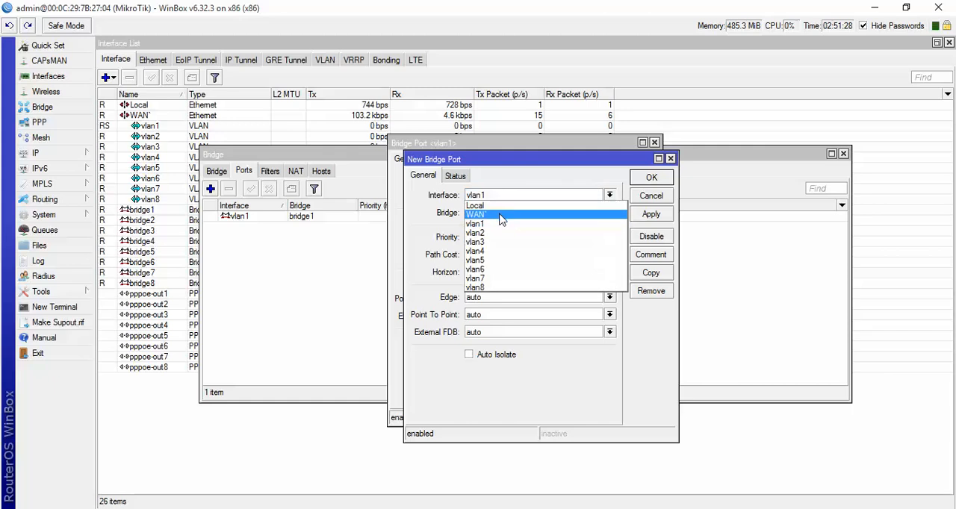
pyautogui.click(489, 236)
pyautogui.click(488, 214)
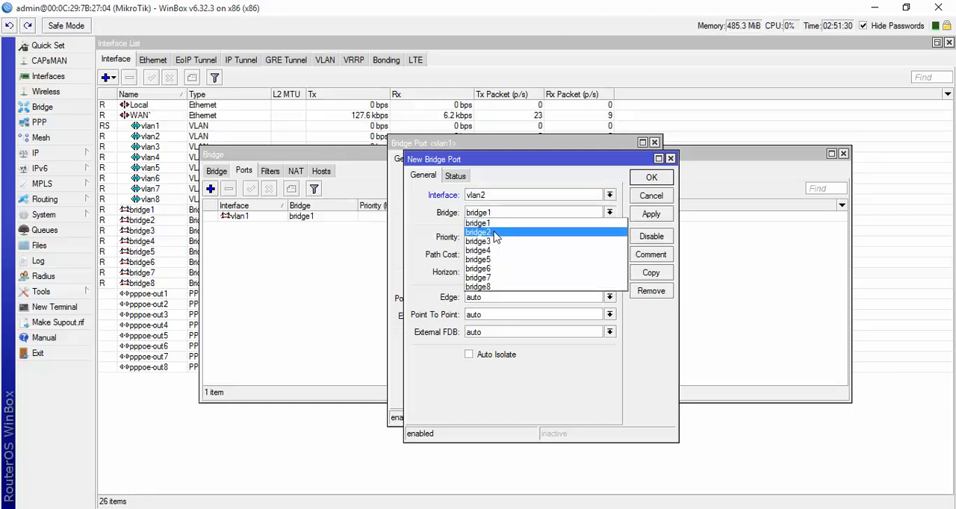
pyautogui.click(493, 230)
pyautogui.click(649, 215)
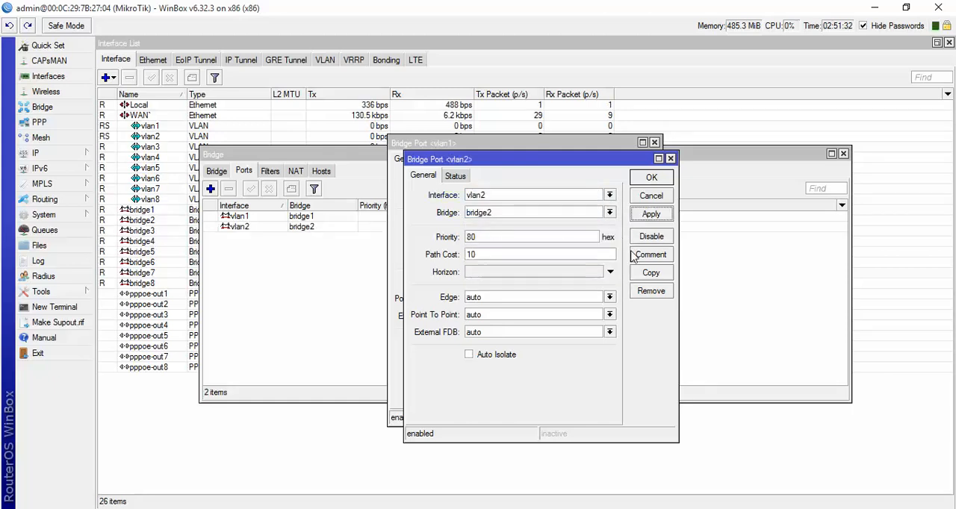
# - Copy the vlan2 bridge port, assign interface vlan3 to bridge3 in the copy, and apply it
pyautogui.click(651, 273)
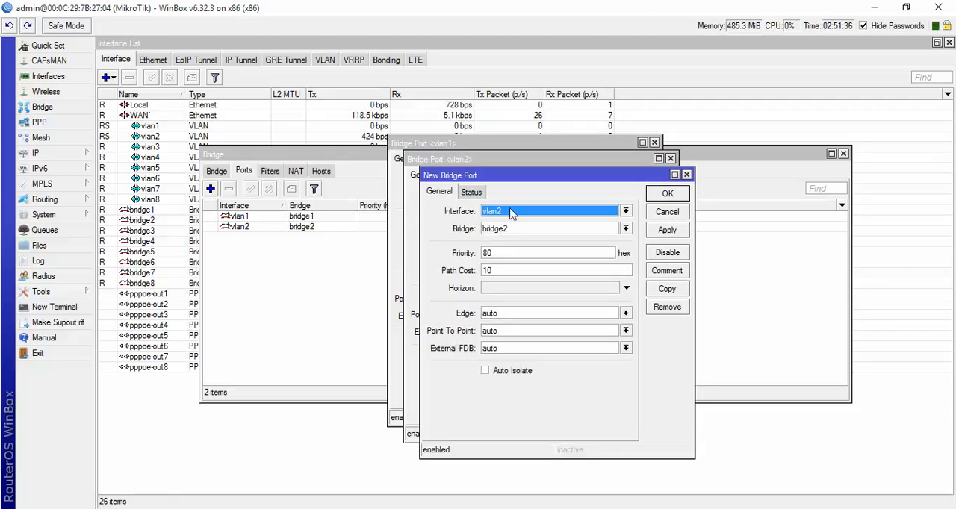
pyautogui.click(511, 214)
pyautogui.click(512, 257)
pyautogui.click(506, 230)
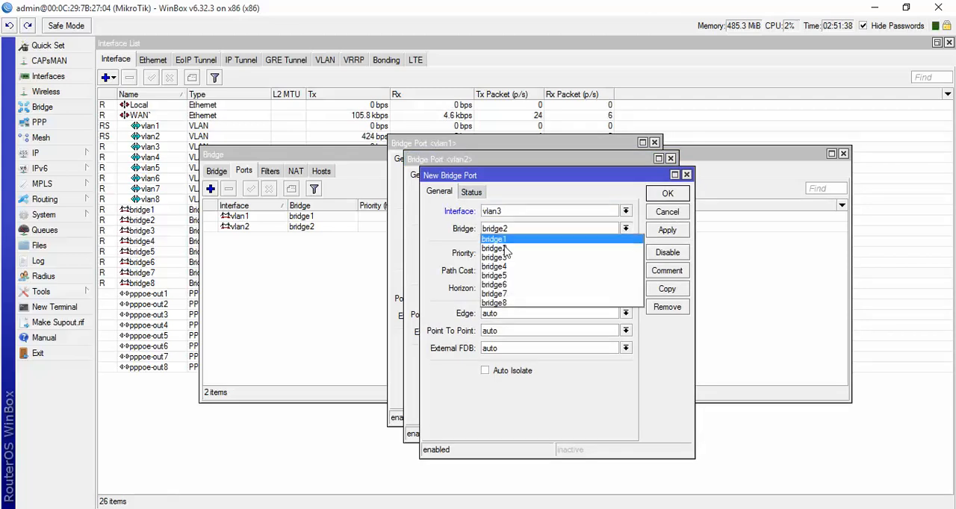
pyautogui.click(507, 257)
pyautogui.click(655, 231)
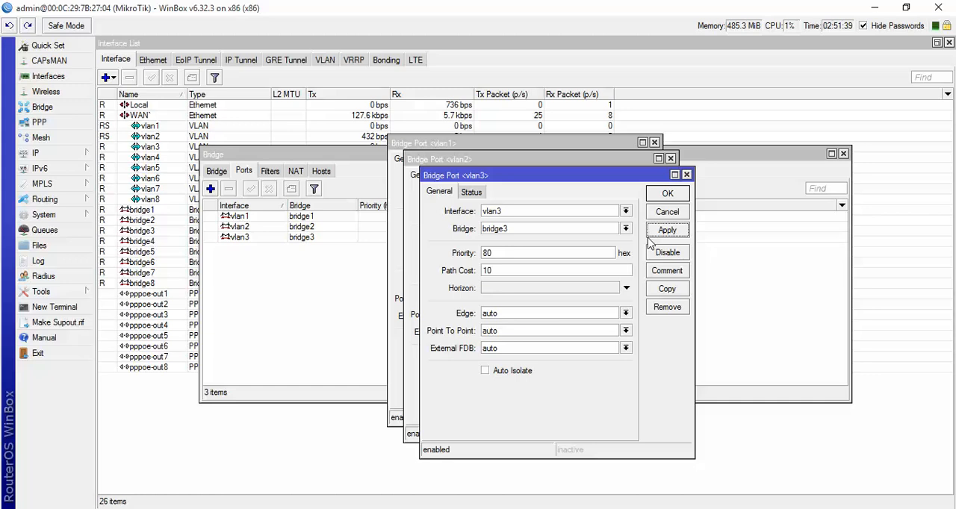
# - Copy the vlan3 bridge port, assign interface vlan4 to bridge4 in the copy, and apply it
pyautogui.click(665, 288)
pyautogui.click(538, 230)
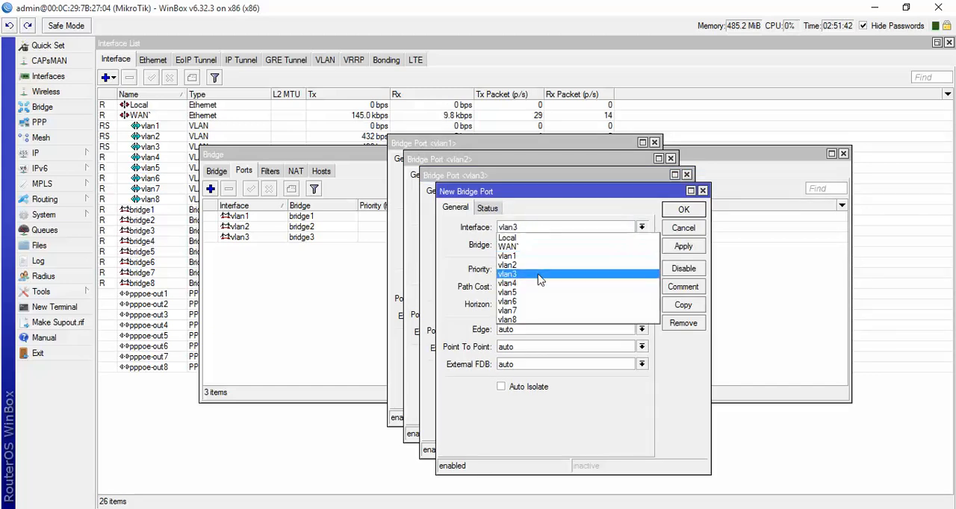
pyautogui.click(539, 285)
pyautogui.click(530, 249)
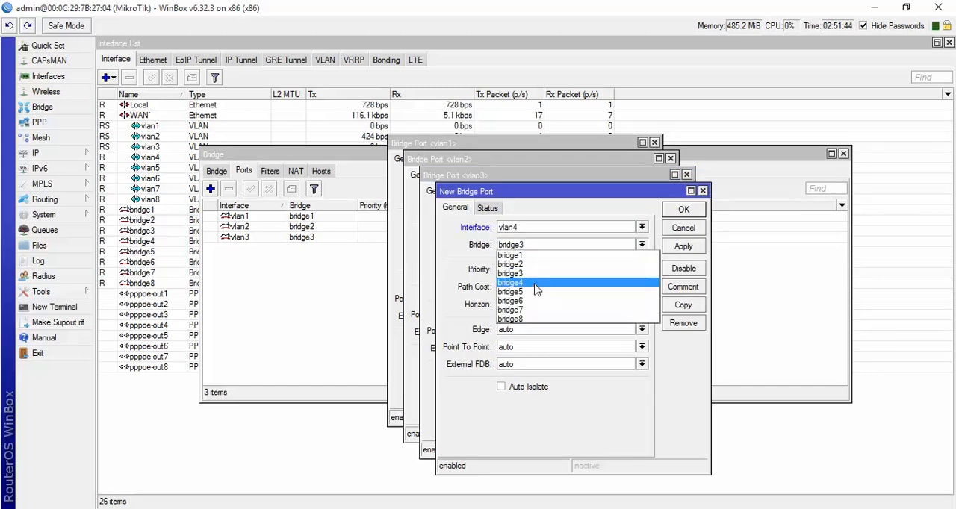
pyautogui.click(536, 283)
pyautogui.click(683, 249)
# - Copy the vlan4 bridge port, assign interface vlan5 to bridge5 in the copy, and apply it
pyautogui.click(682, 308)
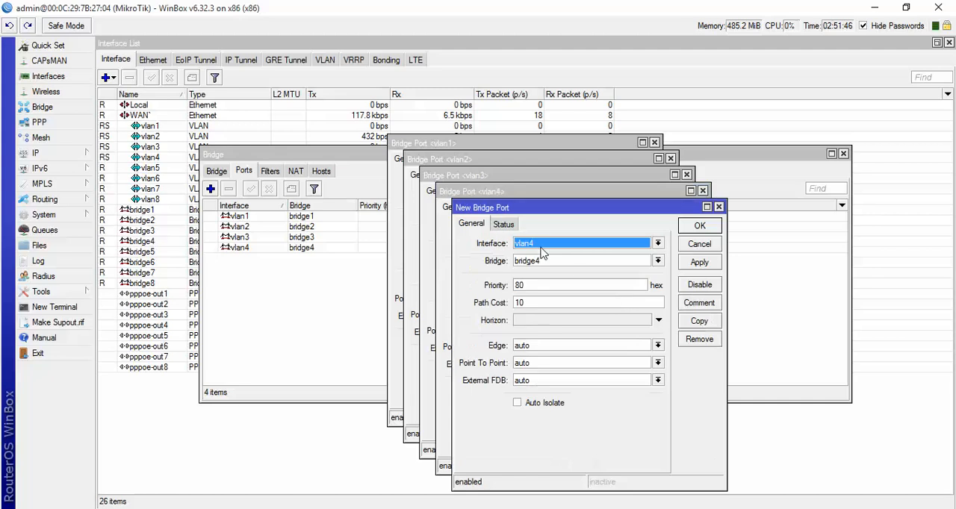
pyautogui.click(542, 248)
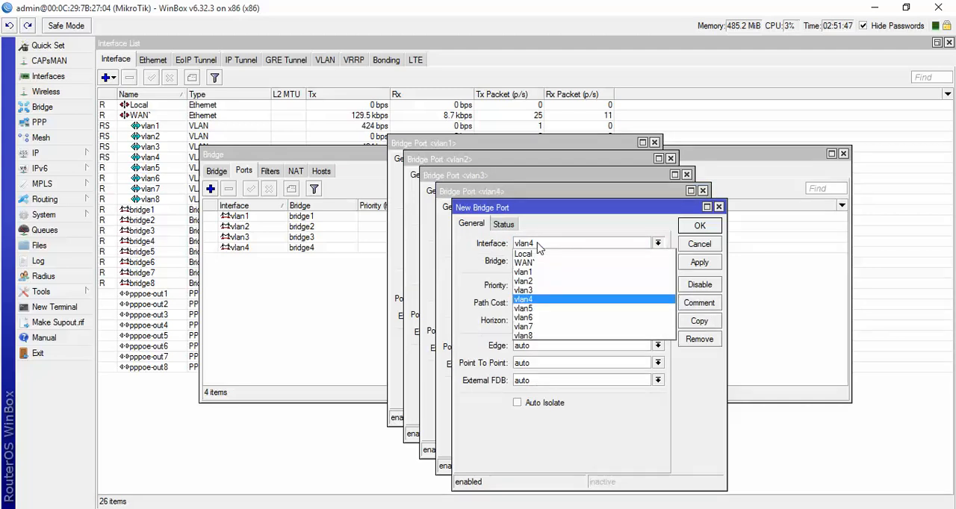
pyautogui.click(546, 309)
pyautogui.click(548, 262)
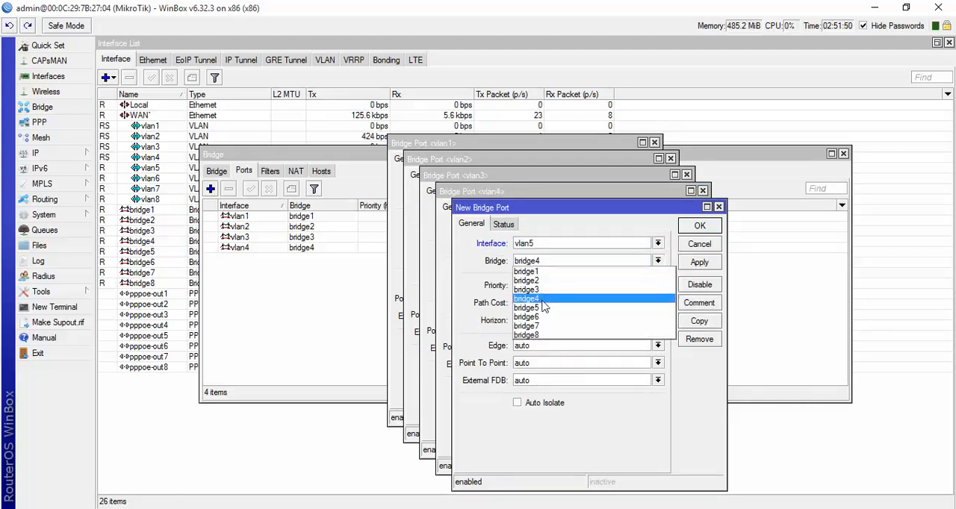
pyautogui.click(539, 308)
pyautogui.click(699, 263)
# - Copy the vlan5 bridge port, assign interface vlan6 to bridge6 in the copy, and apply it
pyautogui.click(682, 321)
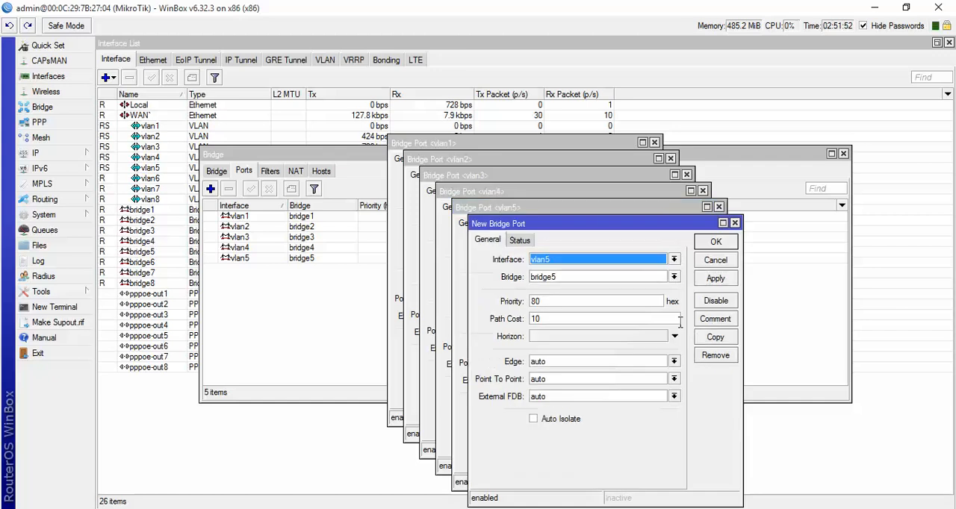
pyautogui.click(557, 262)
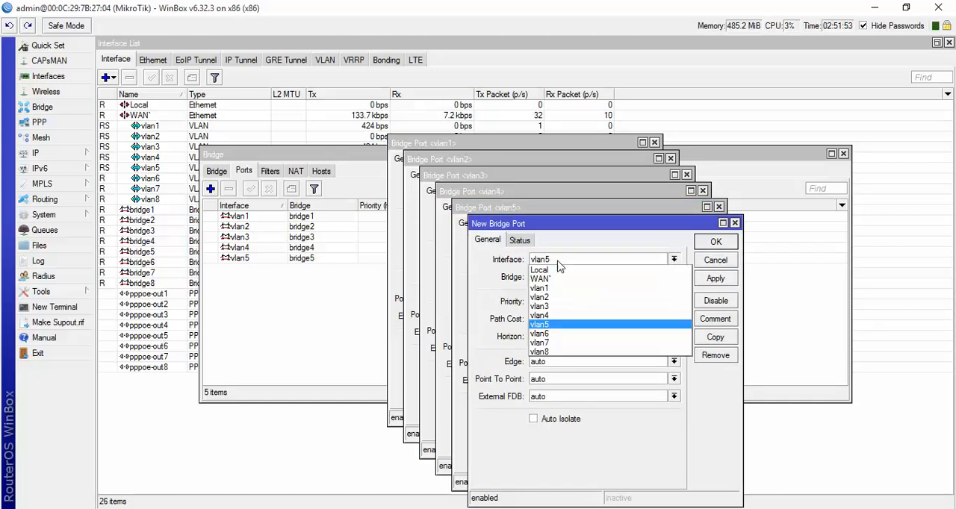
pyautogui.click(568, 335)
pyautogui.click(557, 280)
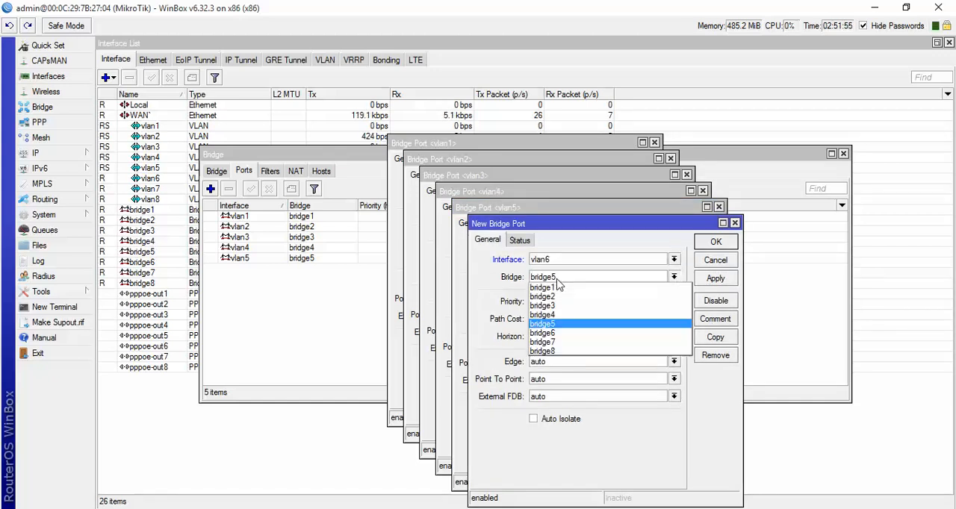
pyautogui.click(567, 335)
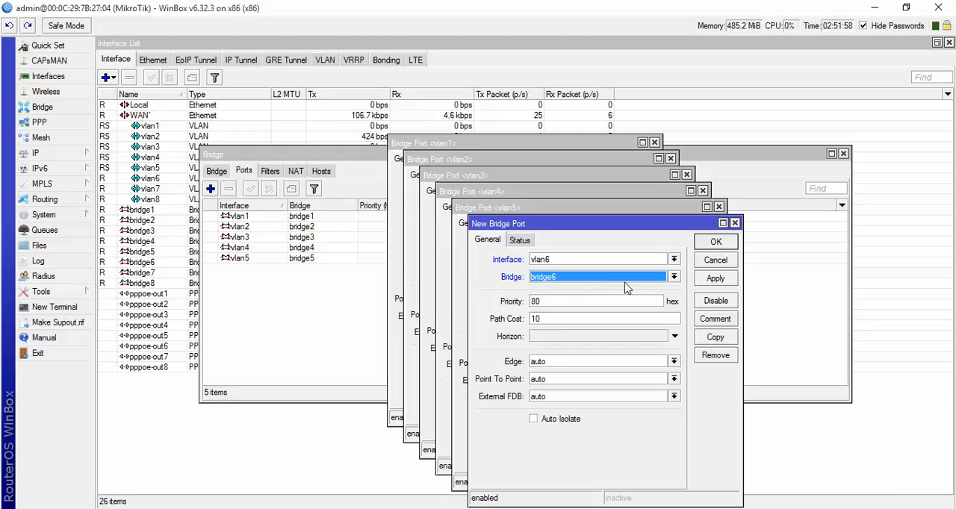
pyautogui.click(706, 282)
# - Copy the vlan6 bridge port, assign interface vlan7 to bridge7 in the copy, and apply it
pyautogui.click(706, 340)
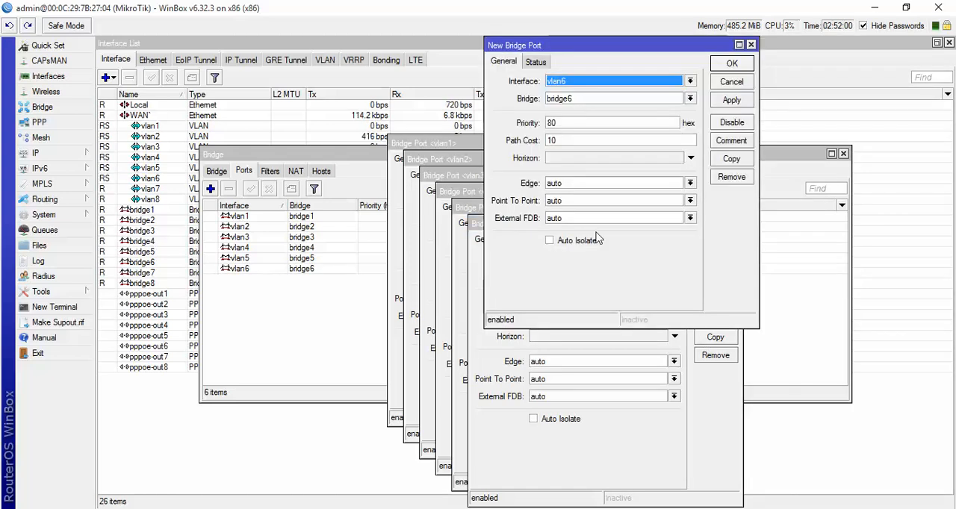
pyautogui.click(576, 82)
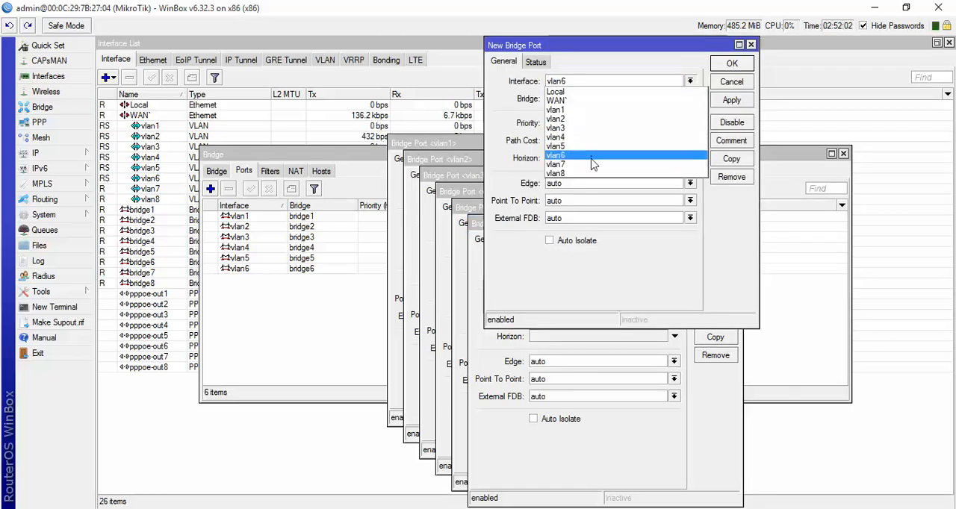
pyautogui.click(592, 164)
pyautogui.click(575, 99)
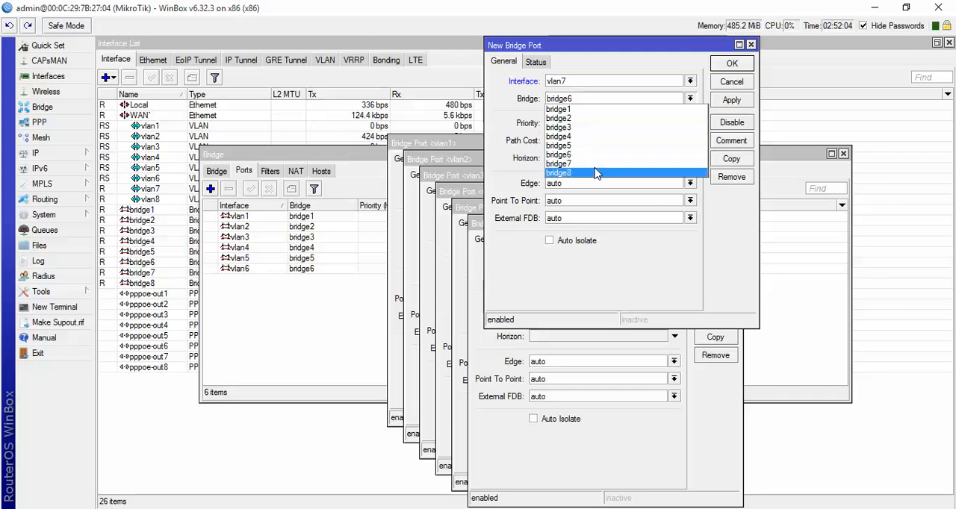
pyautogui.click(593, 163)
pyautogui.click(729, 101)
# - Copy the vlan7 bridge port, assign interface vlan8 to bridge8 in the copy, and confirm it
pyautogui.click(721, 158)
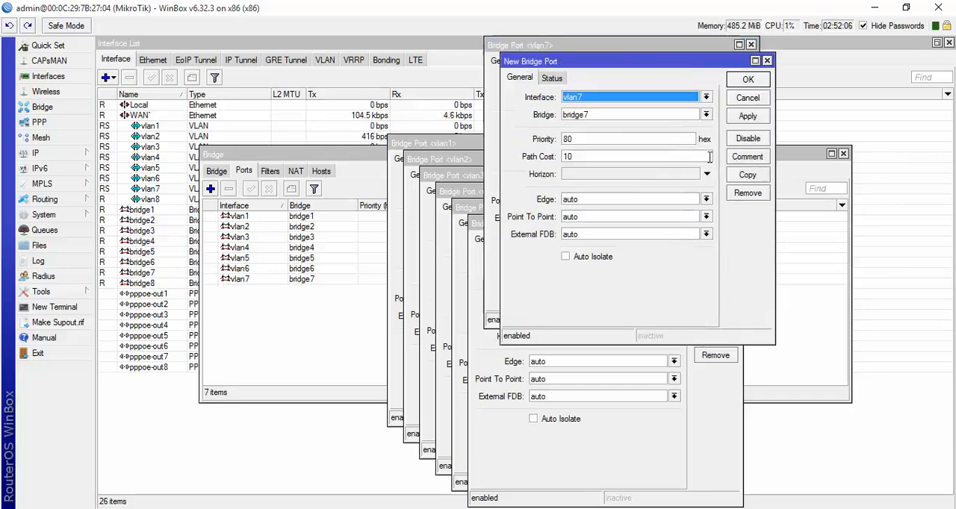
pyautogui.click(597, 98)
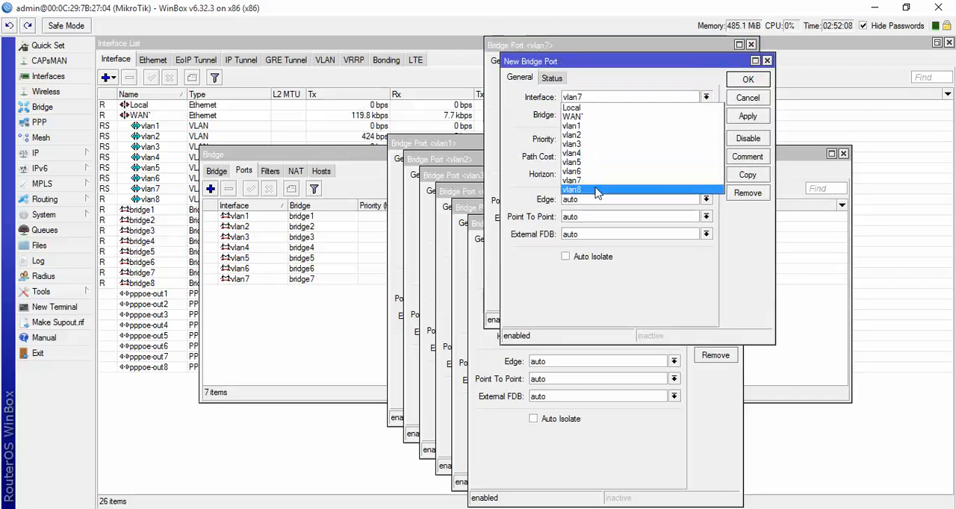
pyautogui.click(595, 193)
pyautogui.click(593, 116)
pyautogui.click(590, 189)
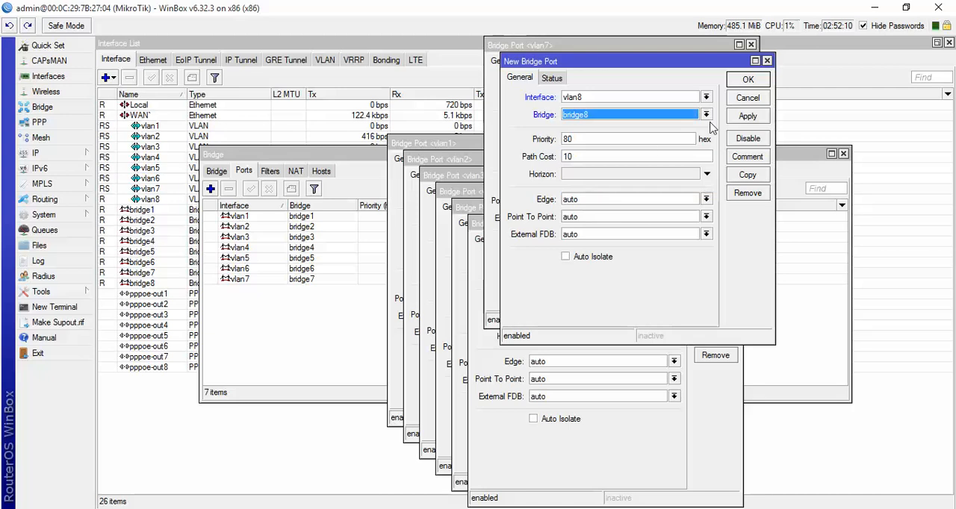
pyautogui.click(747, 79)
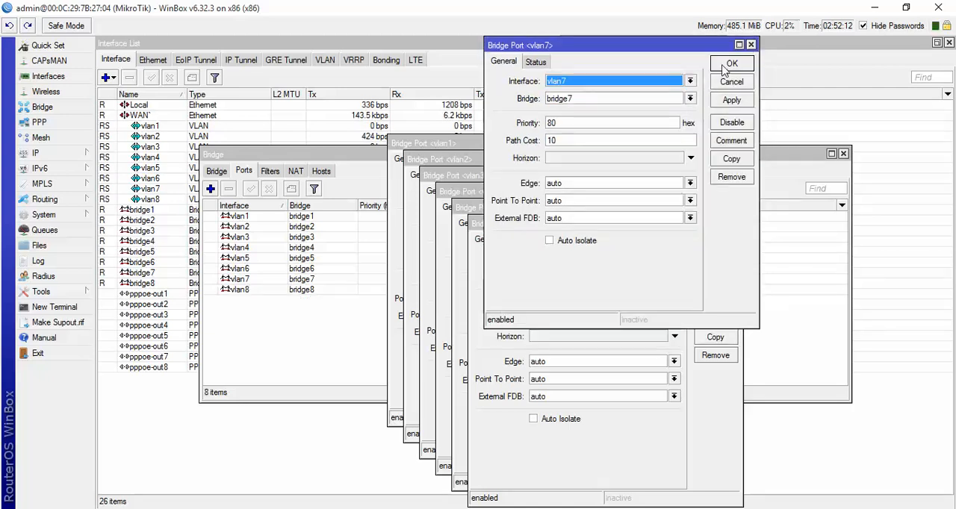
# - Confirm and close the remaining open bridge port dialogs, from vlan7 down to vlan1
pyautogui.click(735, 66)
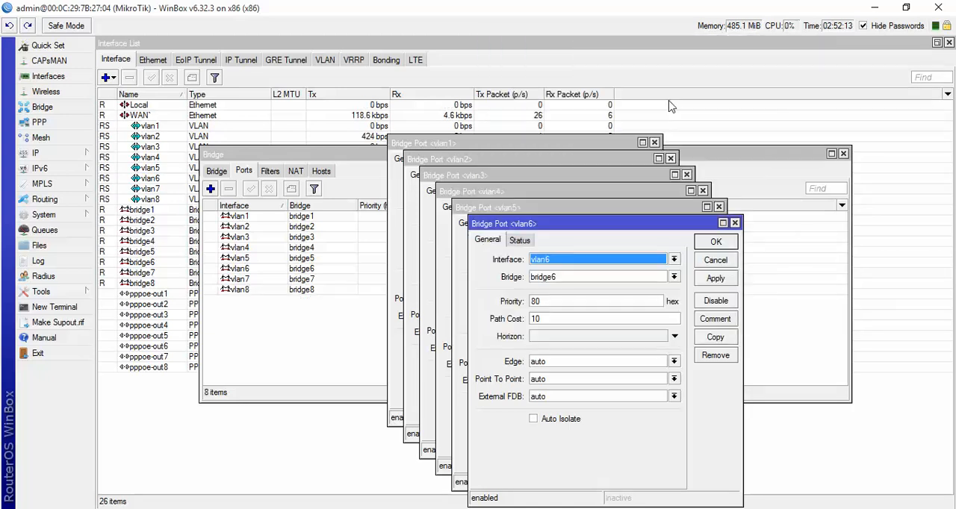
pyautogui.click(712, 246)
pyautogui.click(697, 227)
pyautogui.click(682, 212)
pyautogui.click(665, 194)
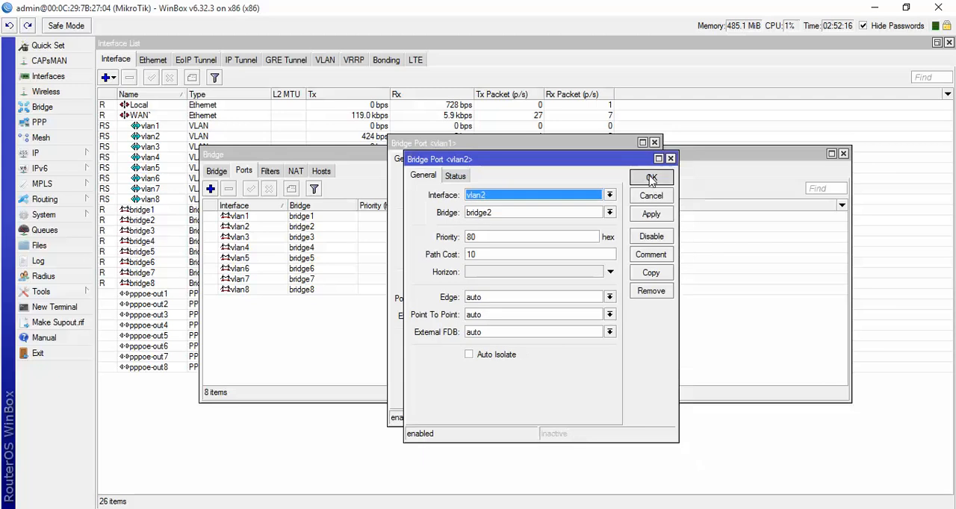
pyautogui.click(651, 179)
pyautogui.click(635, 162)
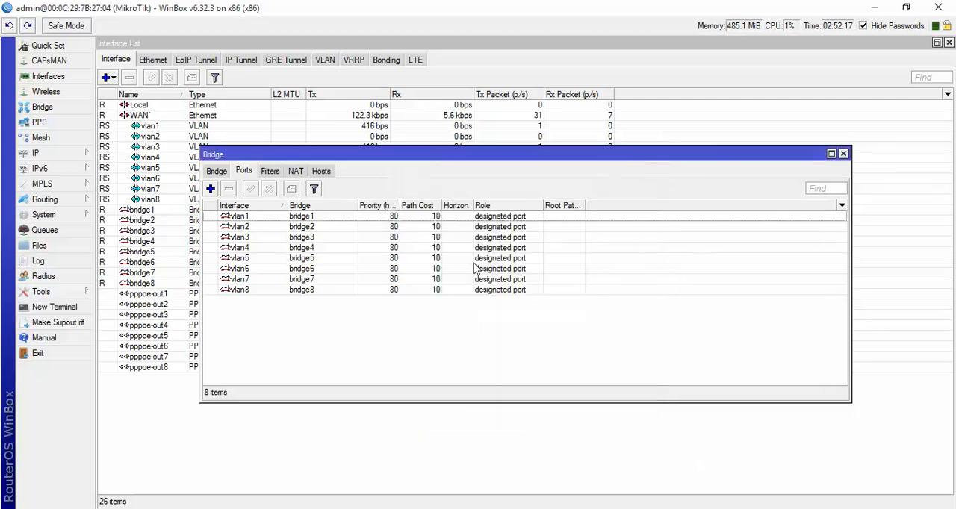
# - Review the general settings and status of the vlan1 bridge port
pyautogui.click(249, 216)
pyautogui.doubleClick(249, 217)
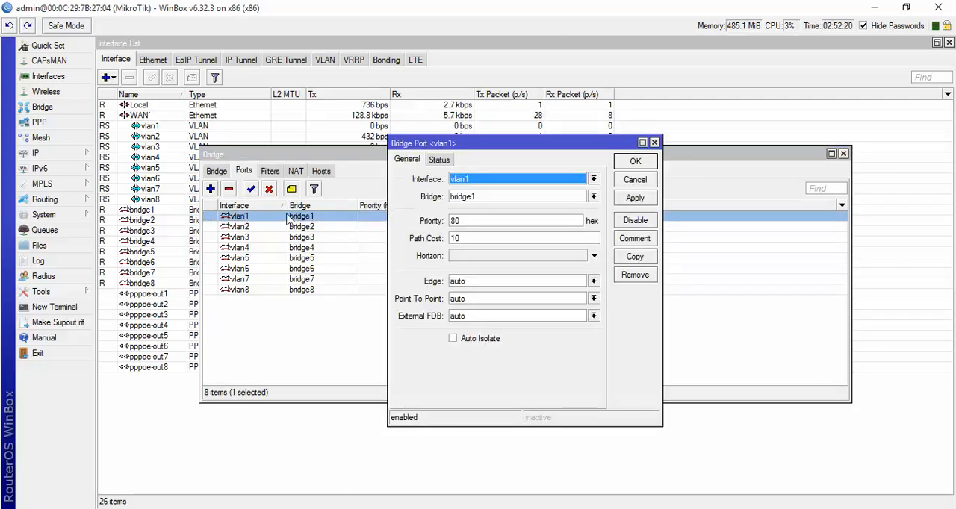
pyautogui.click(439, 159)
pyautogui.click(407, 160)
pyautogui.click(635, 161)
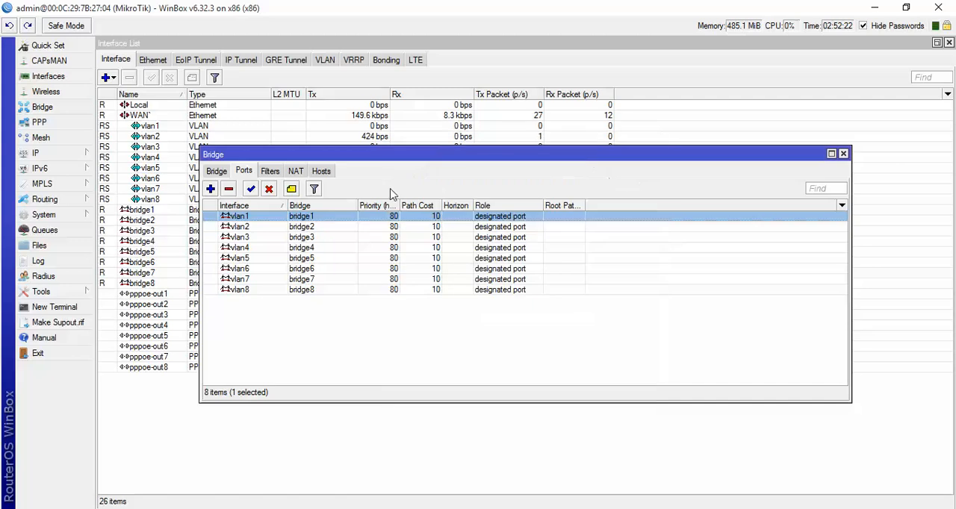
# - Compare the MAC addresses of bridge1 and bridge2 in their interface properties
pyautogui.click(216, 171)
pyautogui.doubleClick(262, 219)
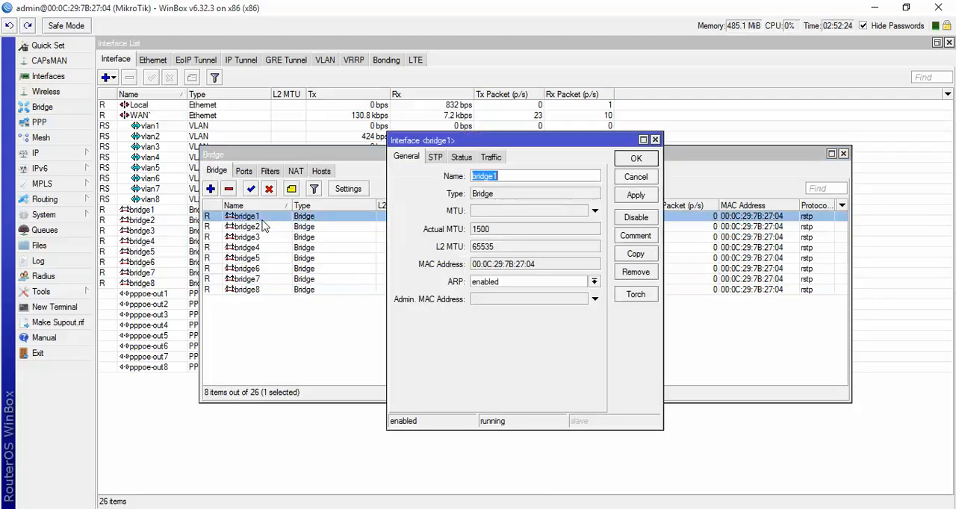
pyautogui.moveTo(541, 267); pyautogui.dragTo(448, 272)
pyautogui.click(522, 271)
pyautogui.moveTo(549, 267); pyautogui.dragTo(475, 266)
pyautogui.click(635, 159)
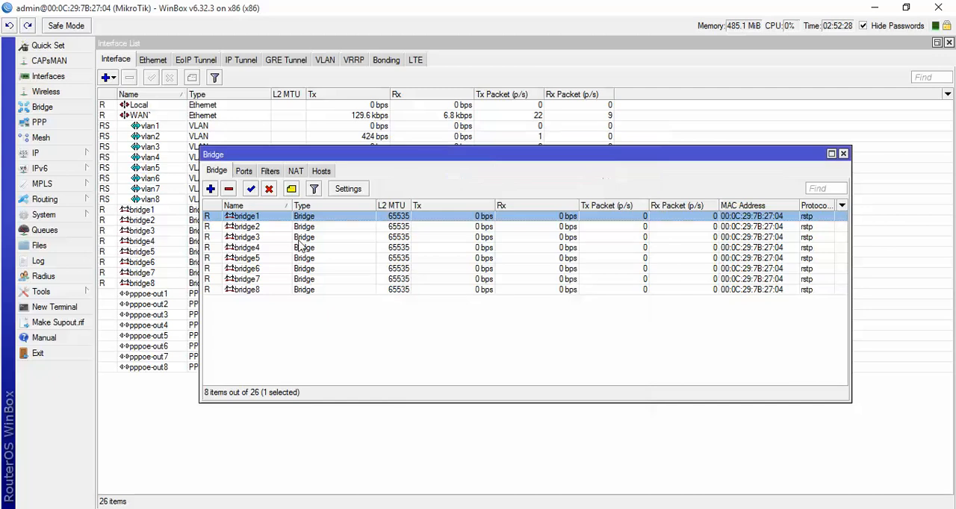
pyautogui.doubleClick(241, 226)
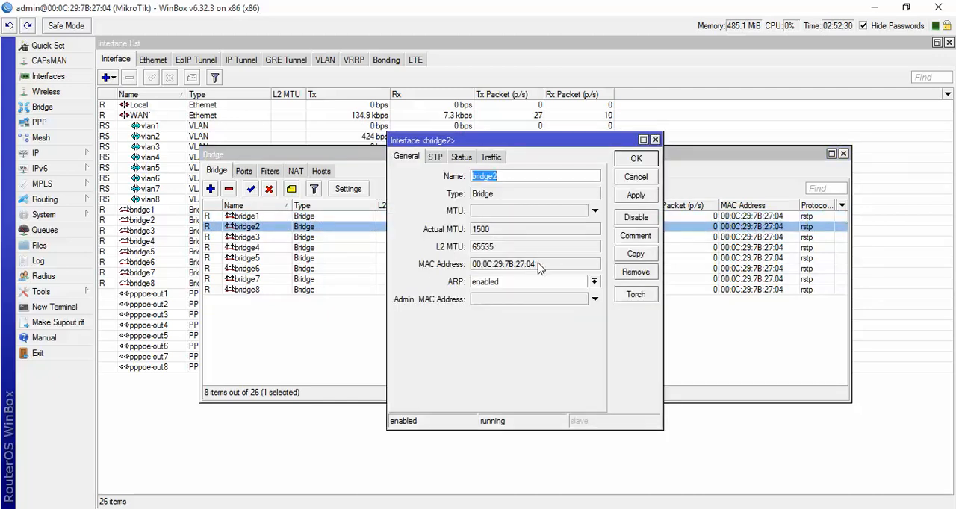
pyautogui.moveTo(540, 269); pyautogui.dragTo(446, 273)
pyautogui.click(635, 177)
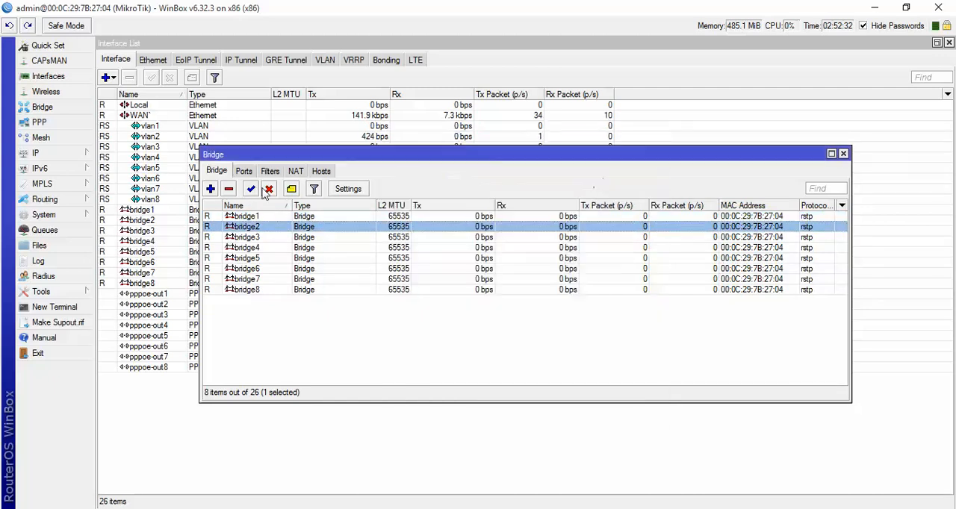
# - Review the general settings and status of the vlan2 bridge port
pyautogui.click(243, 171)
pyautogui.doubleClick(246, 226)
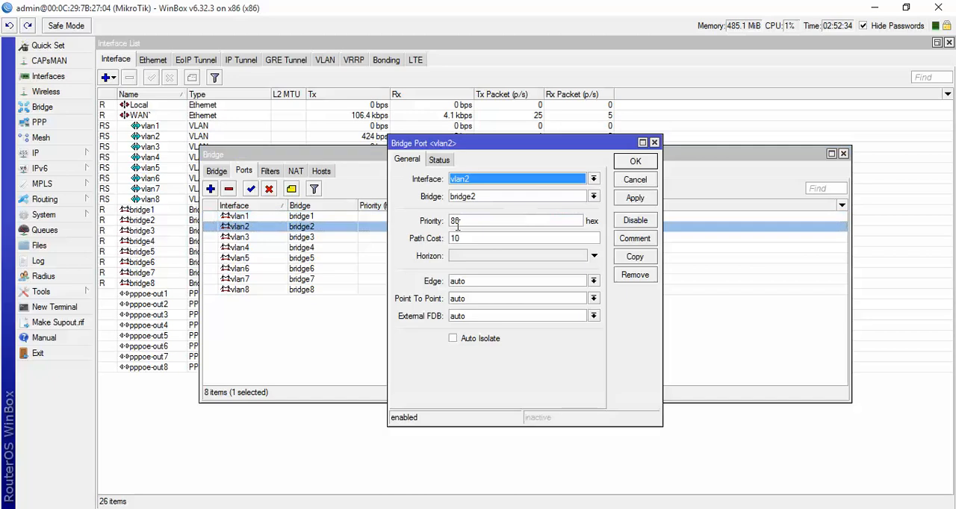
pyautogui.click(439, 159)
pyautogui.click(409, 160)
pyautogui.click(635, 162)
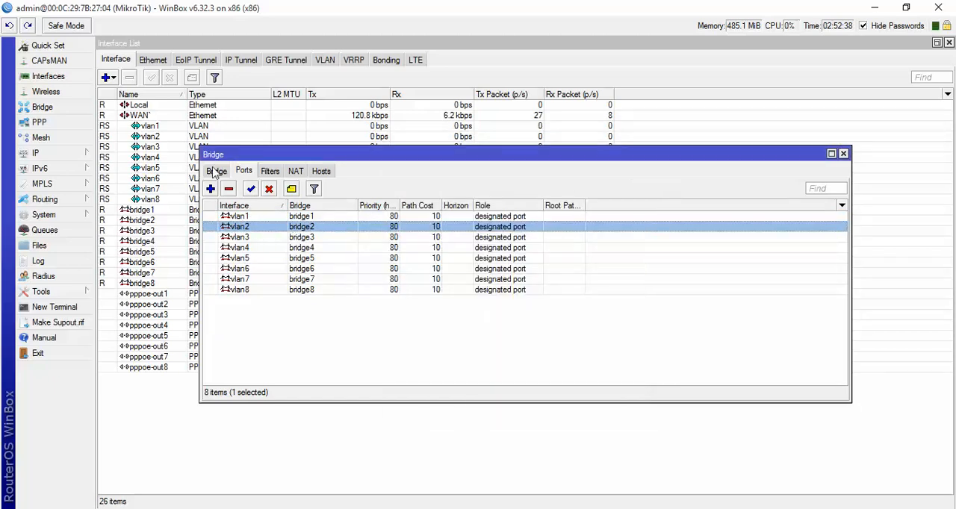
# - Check the interface properties of vlan1, pppoe-out1 and vlan8, examining the MAC address of the VLANs
pyautogui.doubleClick(148, 126)
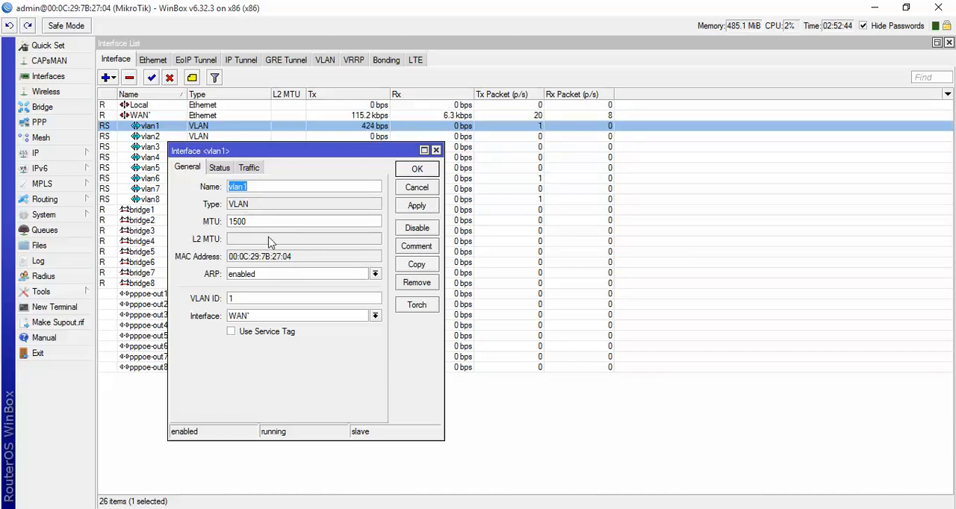
pyautogui.click(417, 187)
pyautogui.doubleClick(202, 296)
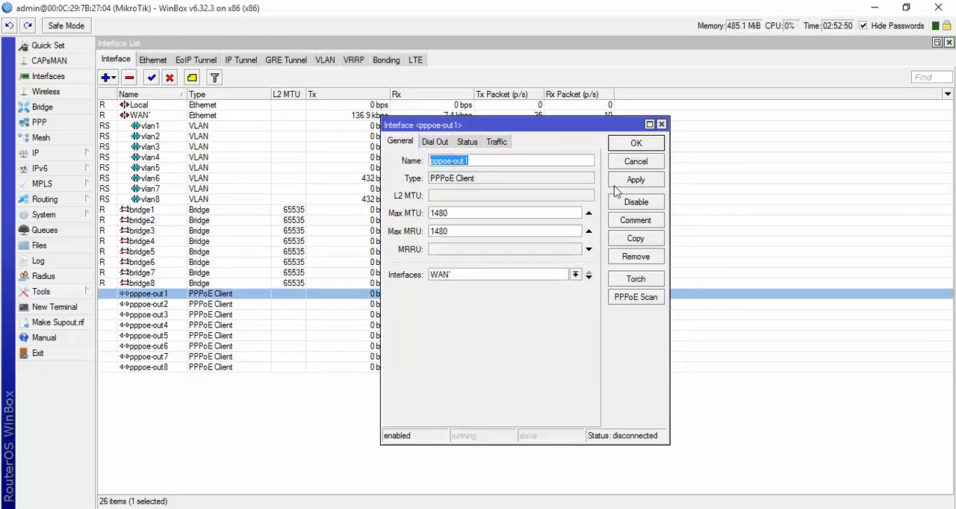
pyautogui.click(636, 162)
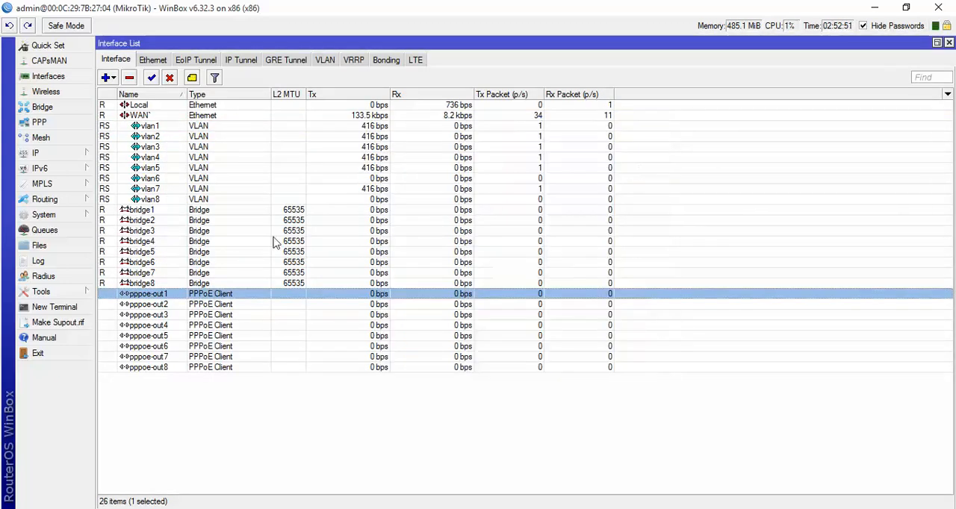
pyautogui.doubleClick(169, 200)
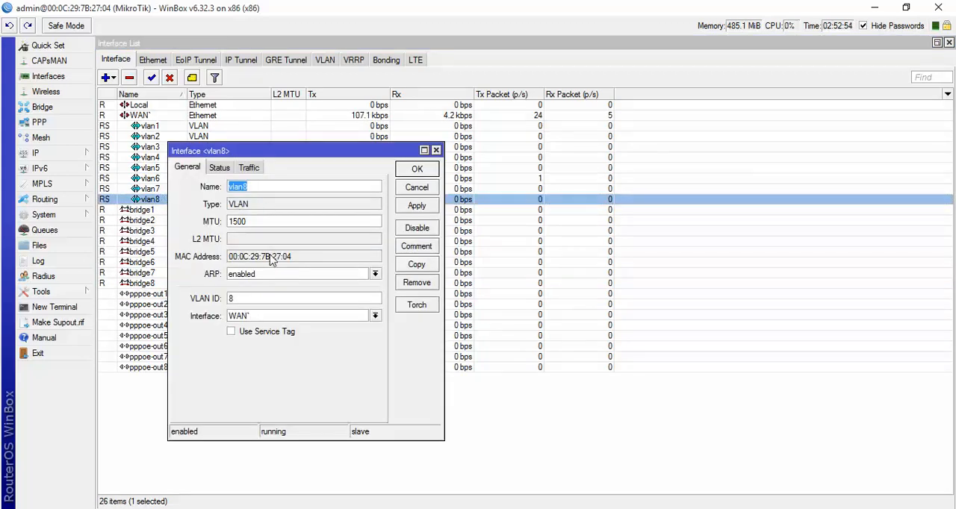
pyautogui.moveTo(300, 257); pyautogui.dragTo(230, 257)
pyautogui.click(412, 188)
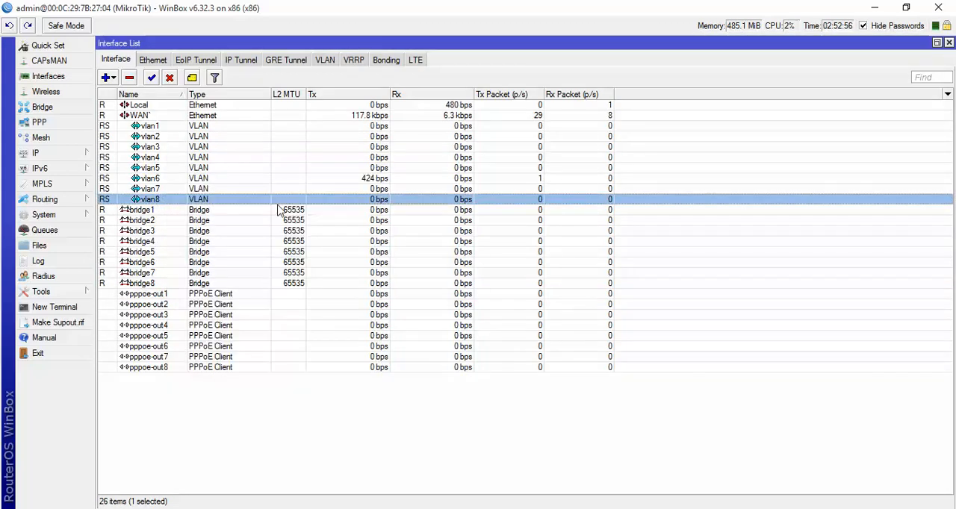
# - Copy the MAC address of bridge1 from its interface properties and close them without changes
pyautogui.doubleClick(163, 212)
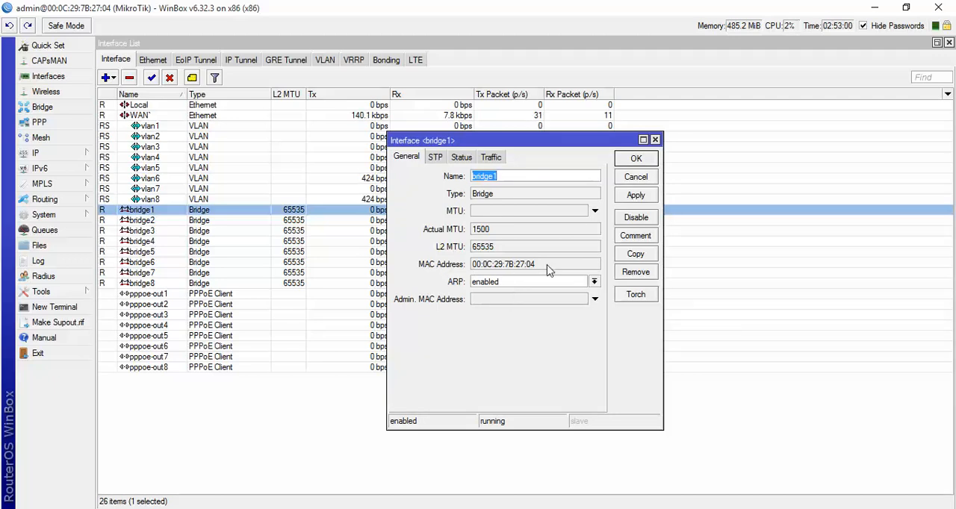
pyautogui.moveTo(547, 270); pyautogui.dragTo(473, 272)
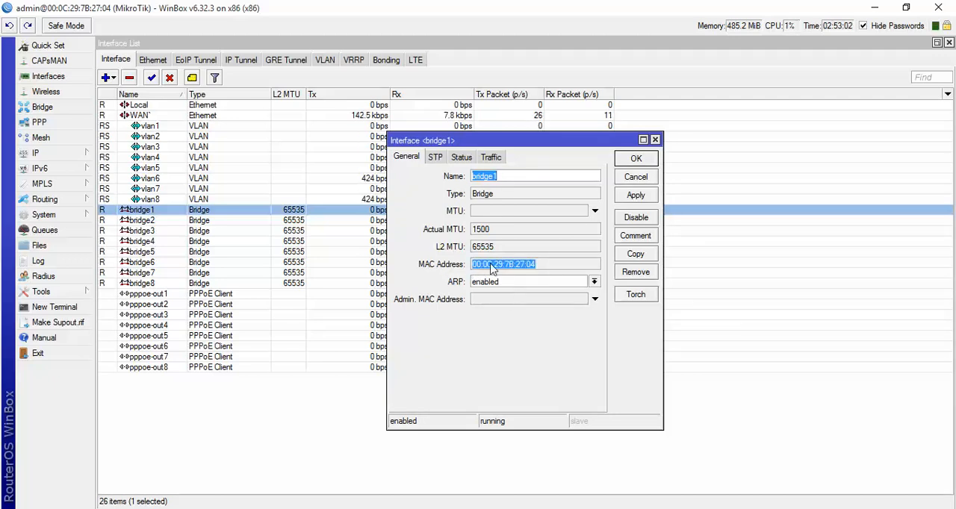
pyautogui.rightClick(491, 269)
pyautogui.click(523, 274)
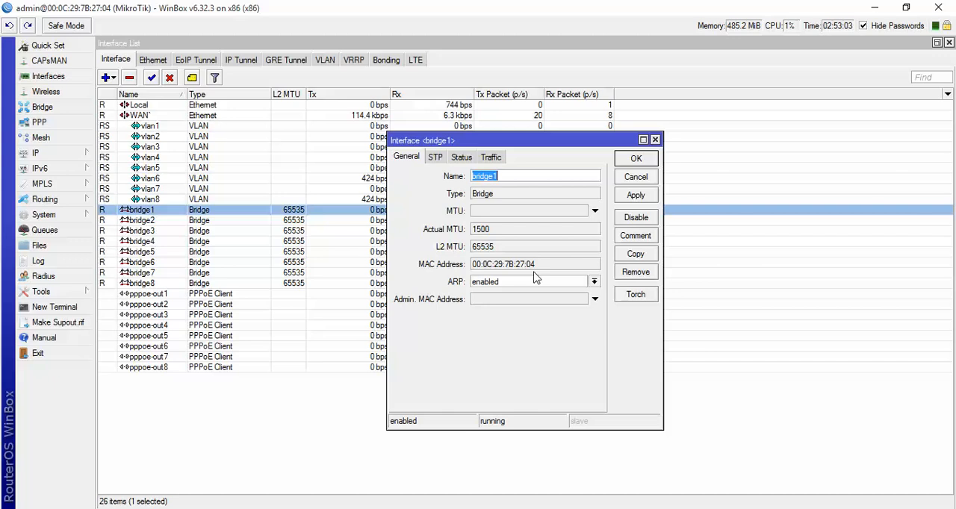
pyautogui.click(629, 183)
# - Paste the copied address as bridge1's admin MAC address, edit it to 00:5C:29:7B:27:05, and confirm it
pyautogui.doubleClick(195, 211)
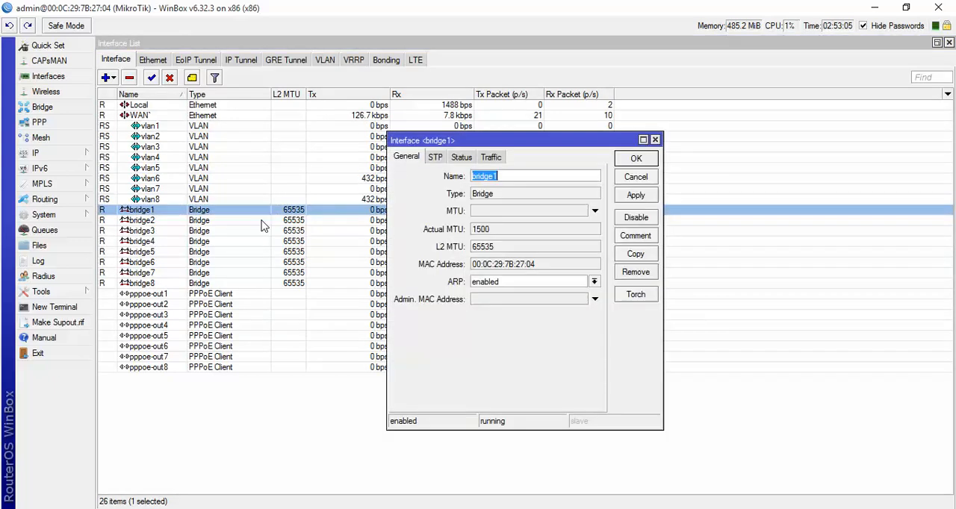
pyautogui.click(496, 297)
pyautogui.rightClick(497, 298)
pyautogui.click(517, 337)
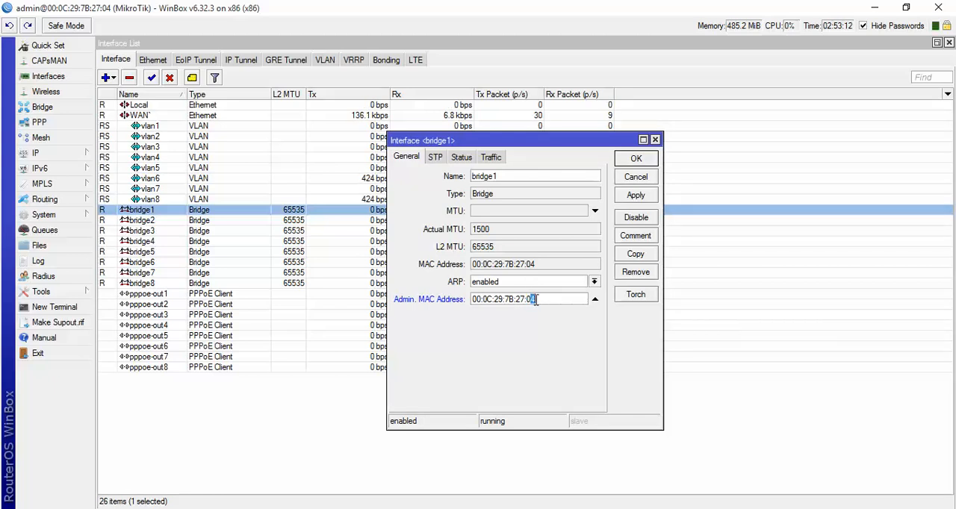
pyautogui.write('5')
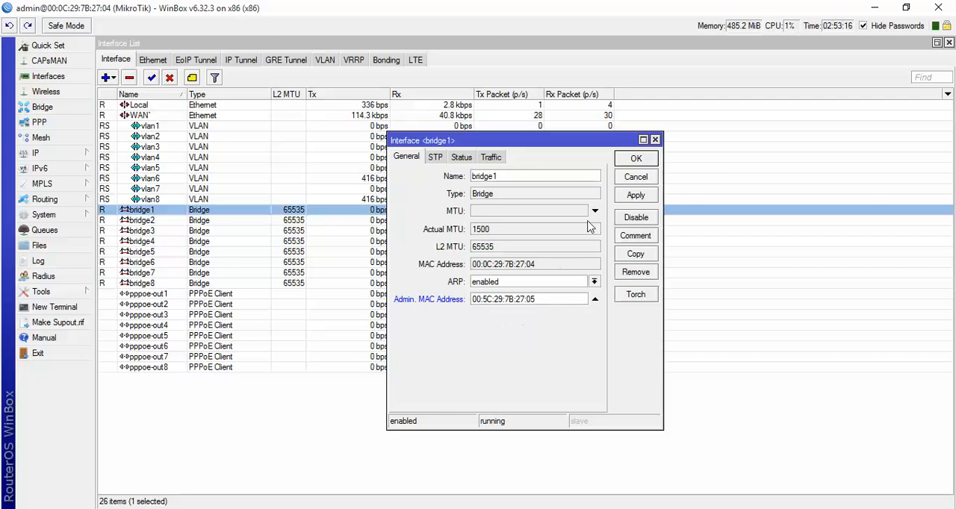
pyautogui.click(630, 159)
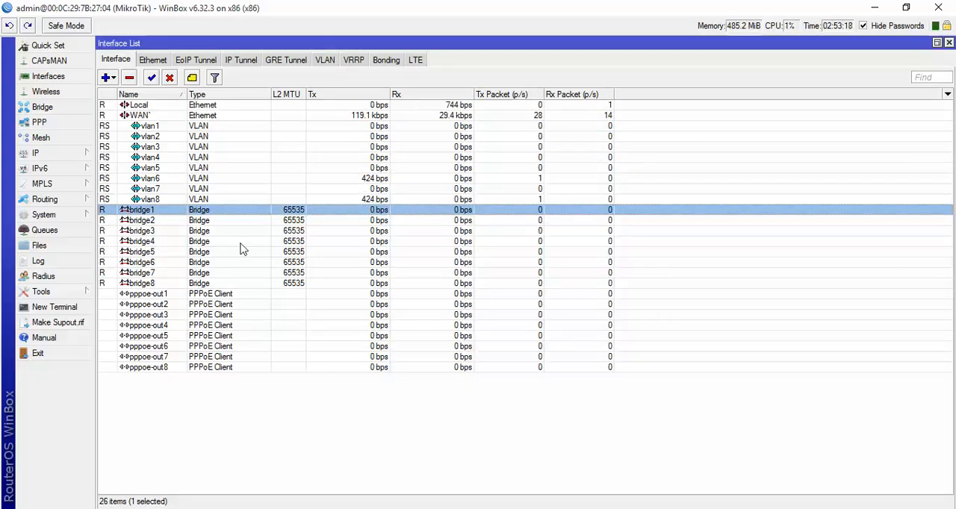
# - Paste the copied address as bridge2's admin MAC address, edit it to 00:6C:29:7B:27:06, apply it and check the resulting MAC address
pyautogui.doubleClick(183, 222)
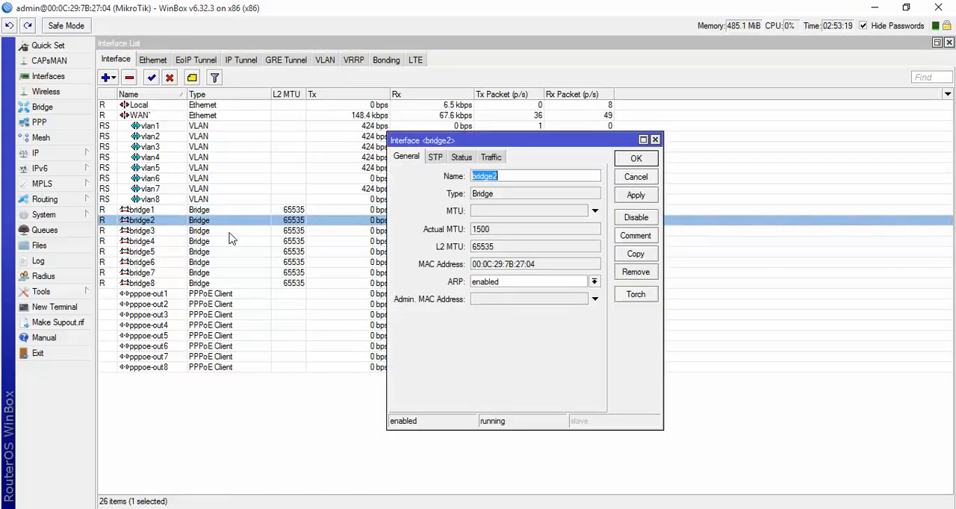
pyautogui.click(514, 303)
pyautogui.rightClick(514, 302)
pyautogui.click(528, 336)
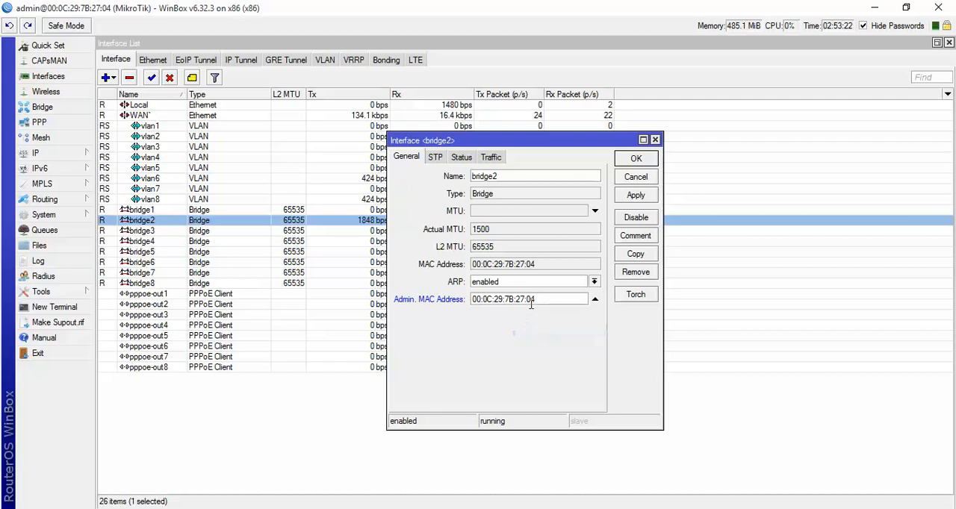
pyautogui.moveTo(531, 304); pyautogui.dragTo(535, 300)
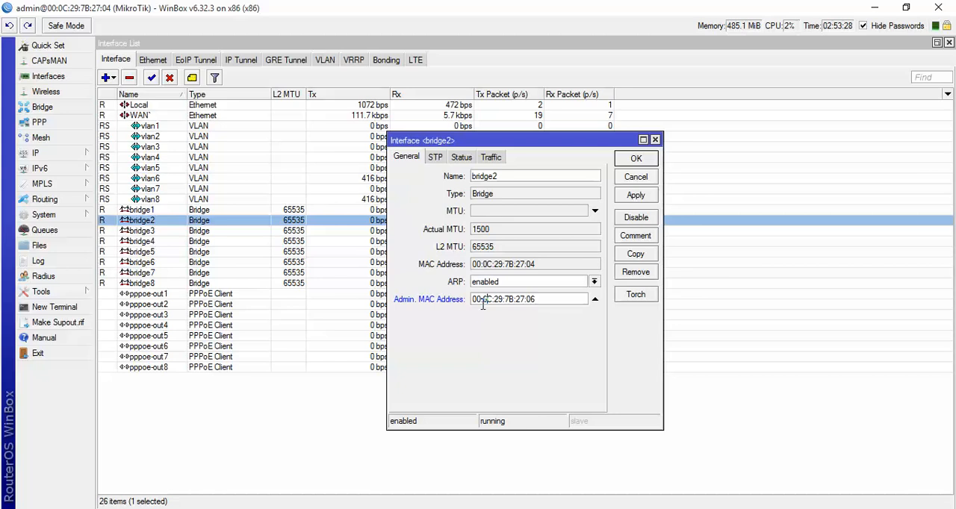
pyautogui.click(634, 196)
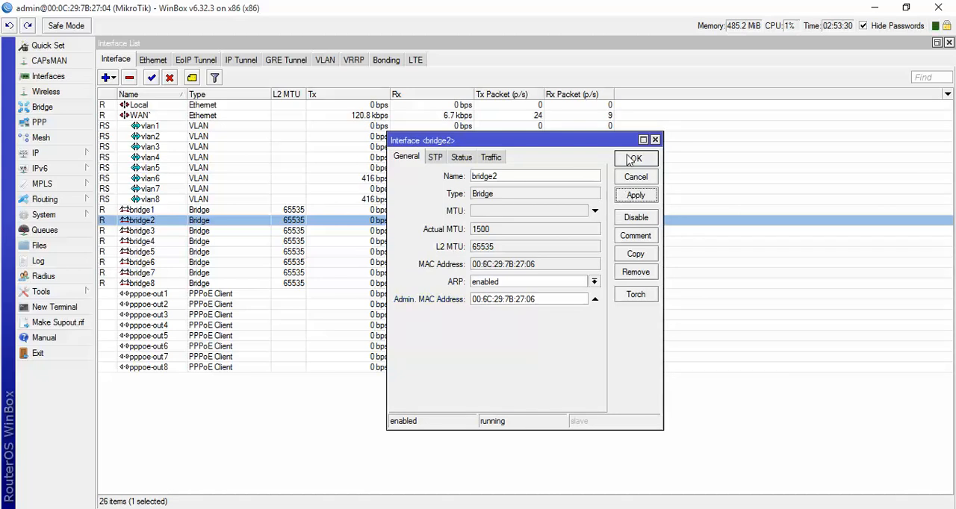
pyautogui.moveTo(542, 264); pyautogui.dragTo(461, 269)
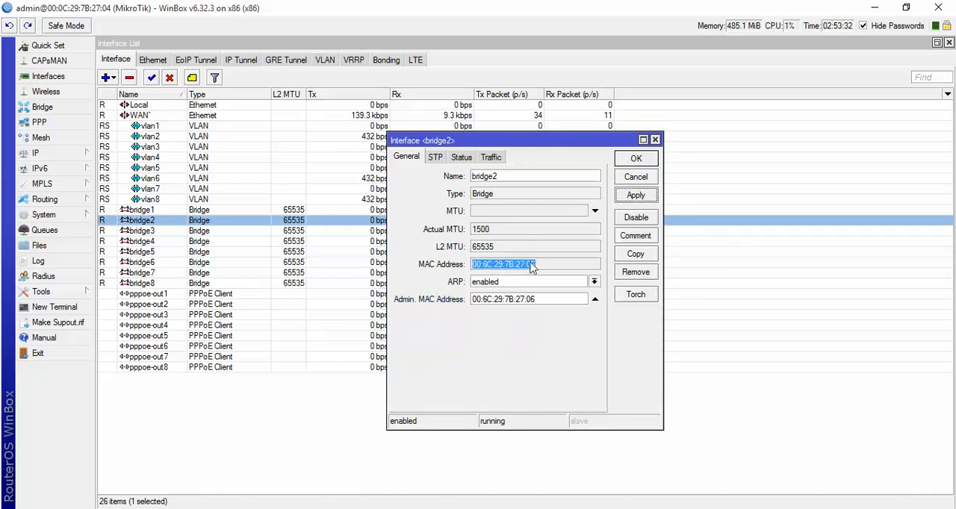
pyautogui.click(628, 164)
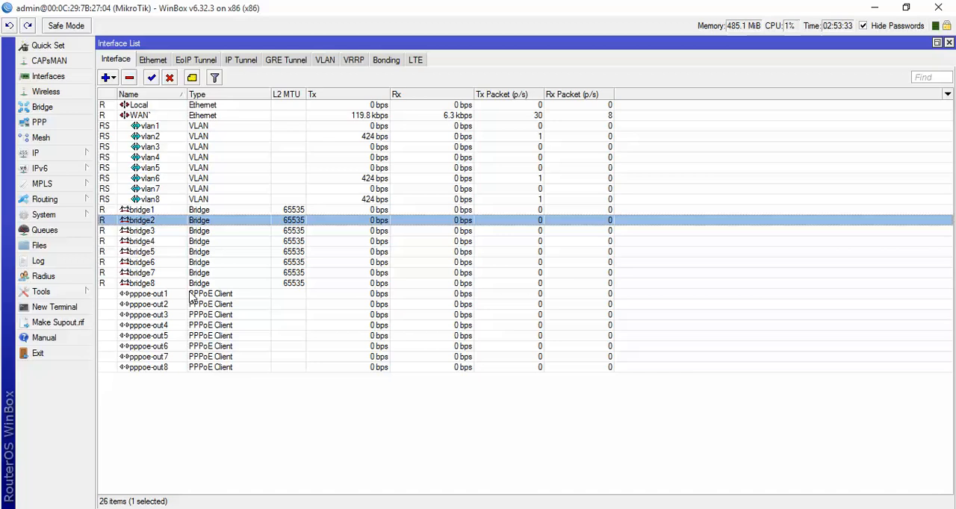
# - Paste the copied address as bridge3's admin MAC address, edit it to 00:2C:29:7B:27:02, and confirm it
pyautogui.doubleClick(170, 233)
pyautogui.click(515, 300)
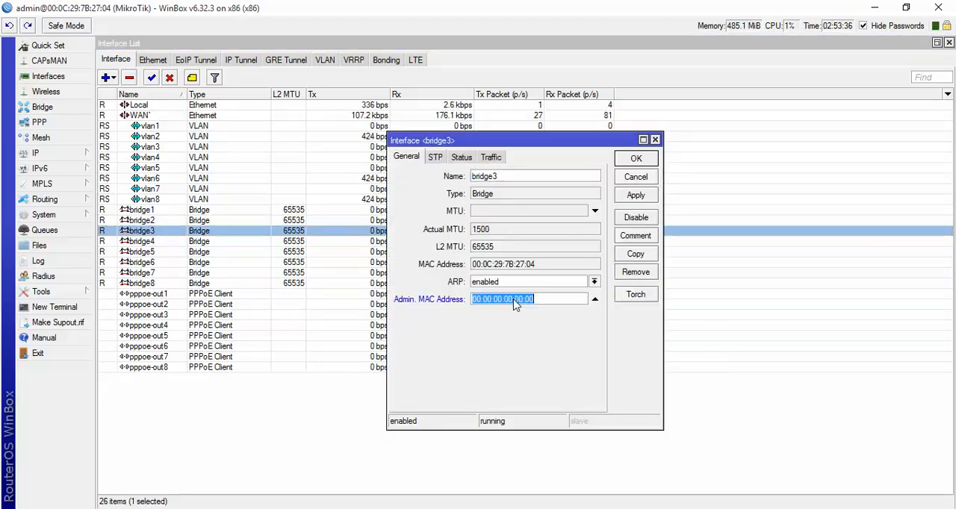
pyautogui.rightClick(517, 300)
pyautogui.click(545, 340)
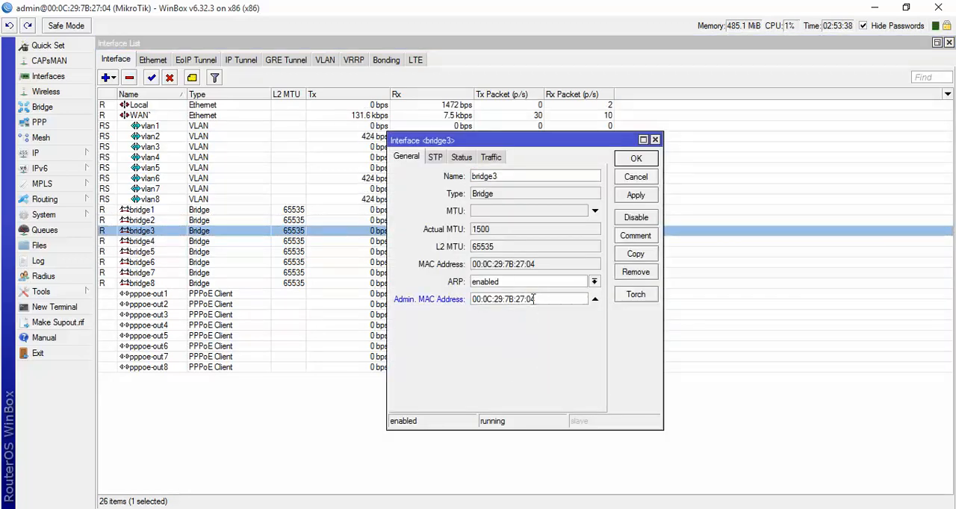
pyautogui.moveTo(531, 299); pyautogui.dragTo(538, 298)
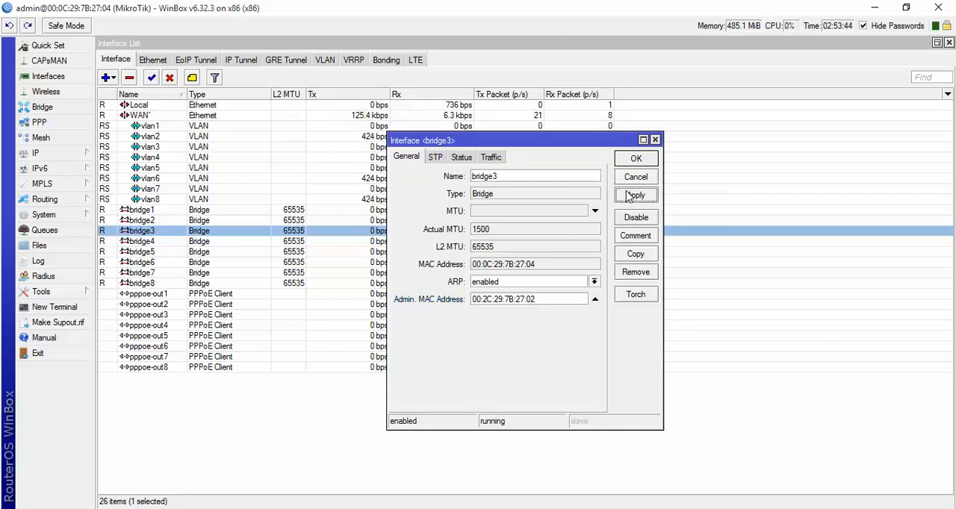
pyautogui.click(628, 160)
# - Paste the copied address as bridge4's admin MAC address, edit it to 00:0C:59:5B:27:05, and apply it
pyautogui.doubleClick(314, 241)
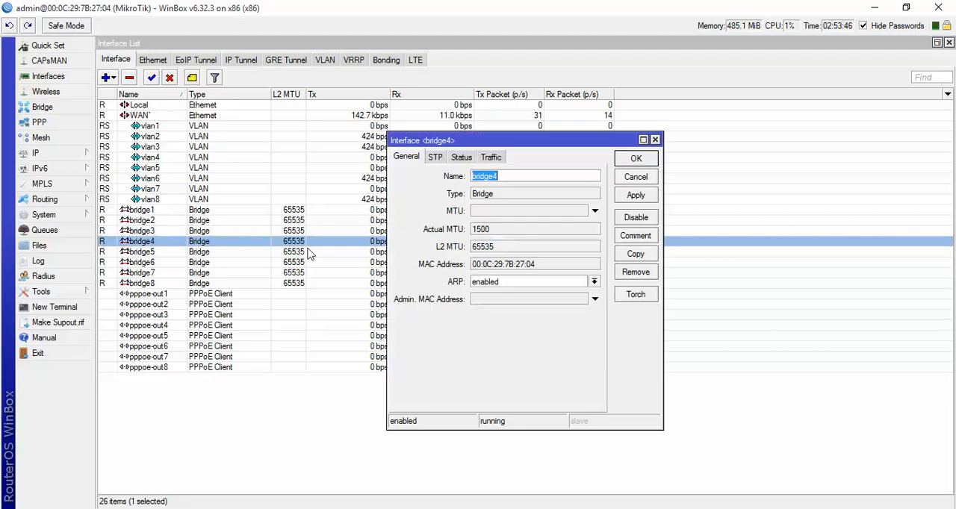
pyautogui.doubleClick(531, 299)
pyautogui.rightClick(532, 303)
pyautogui.click(552, 336)
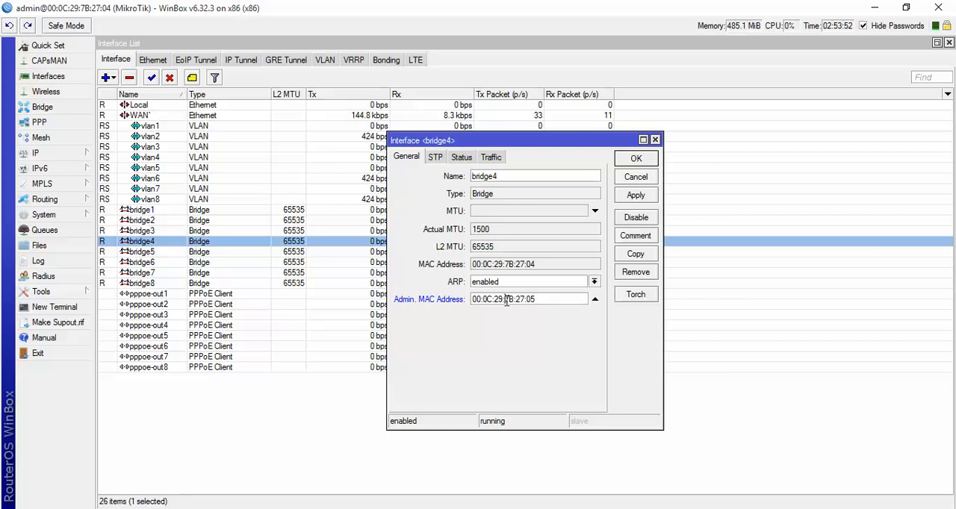
pyautogui.moveTo(504, 299); pyautogui.dragTo(498, 300)
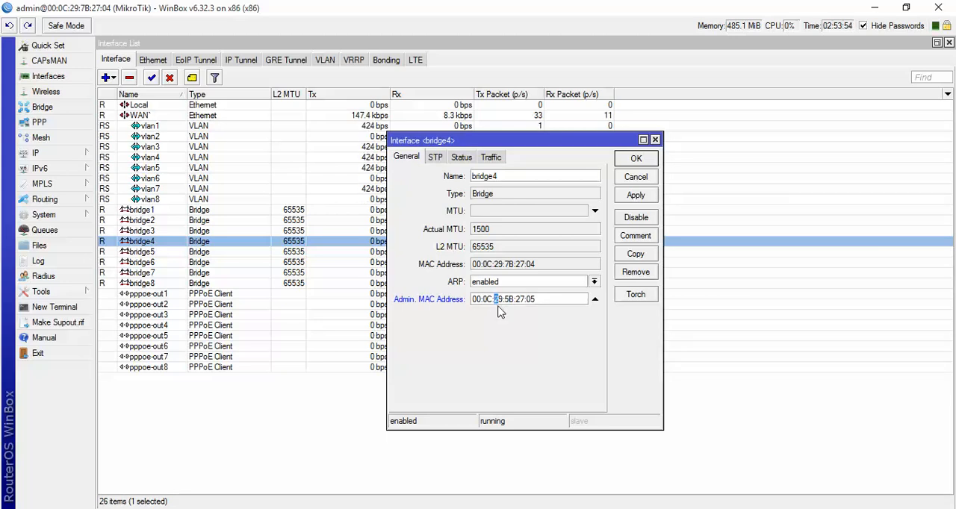
# - Confirm bridge4, paste the copied address as bridge5's admin MAC address, edit it to 00:0C:35:7B:27:25, and confirm it
pyautogui.click(631, 160)
pyautogui.doubleClick(189, 256)
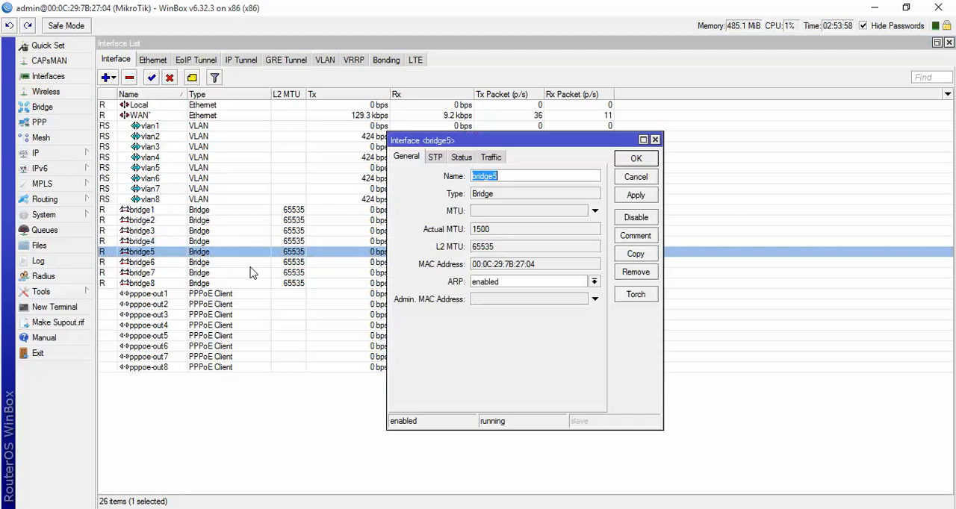
pyautogui.doubleClick(506, 302)
pyautogui.rightClick(506, 302)
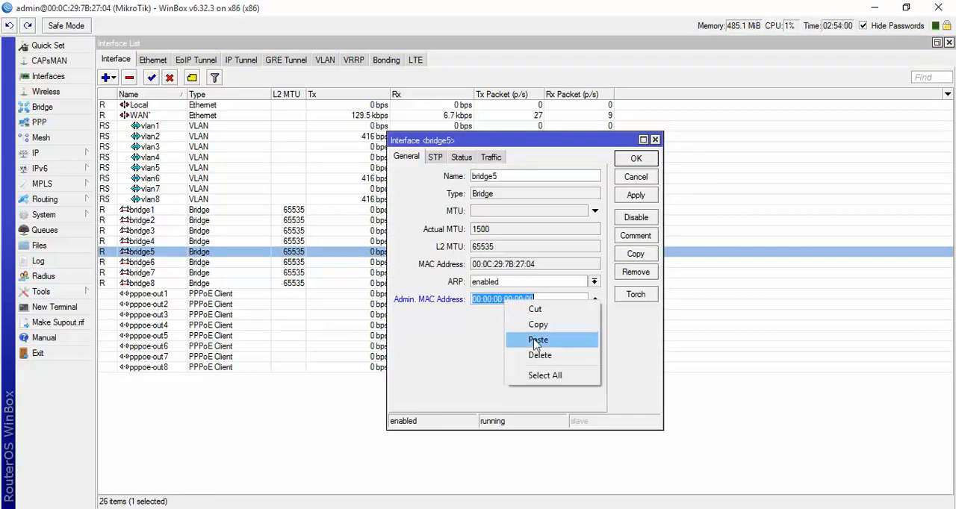
pyautogui.click(533, 340)
pyautogui.moveTo(527, 300); pyautogui.dragTo(541, 300)
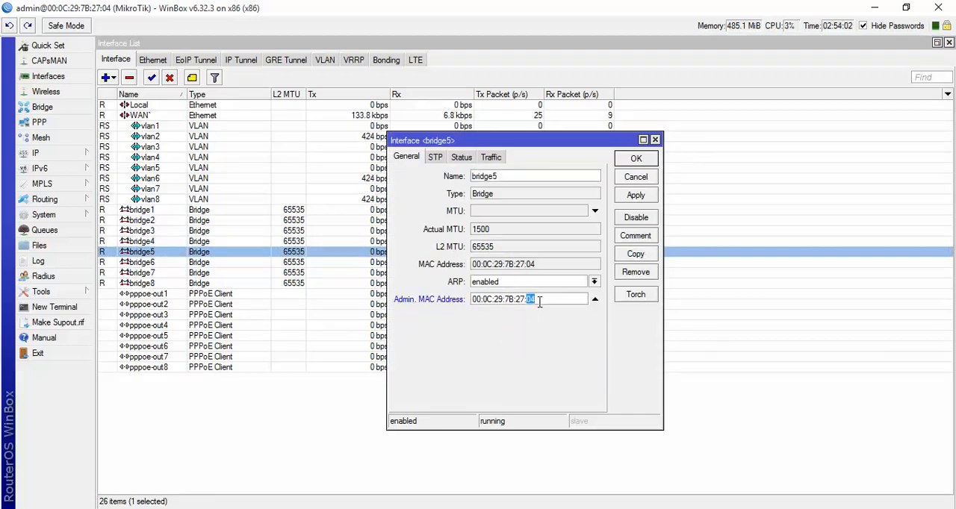
pyautogui.write('25')
pyautogui.moveTo(503, 299); pyautogui.dragTo(494, 300)
pyautogui.write('35')
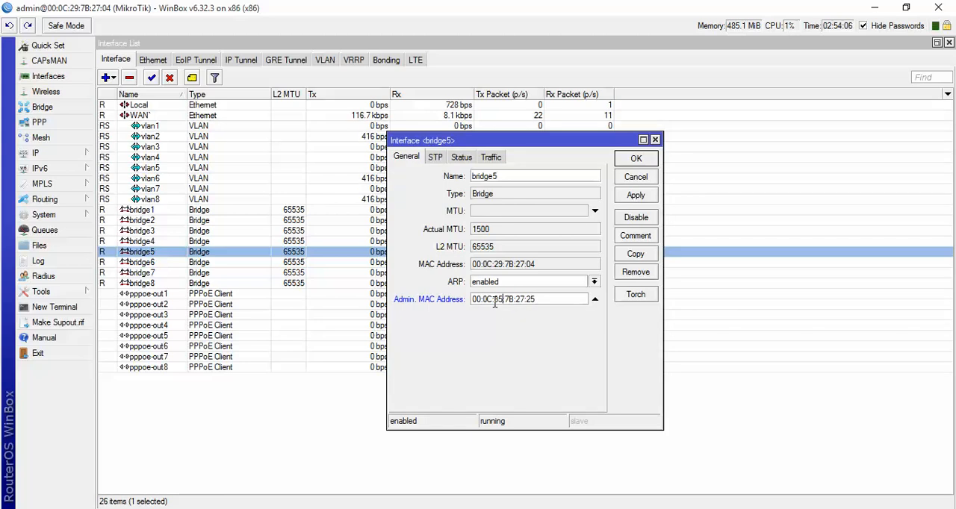
pyautogui.click(636, 159)
# - Paste the copied address as bridge6's admin MAC address, edit it to 00:26:29:7B:27:24, and confirm it
pyautogui.doubleClick(326, 262)
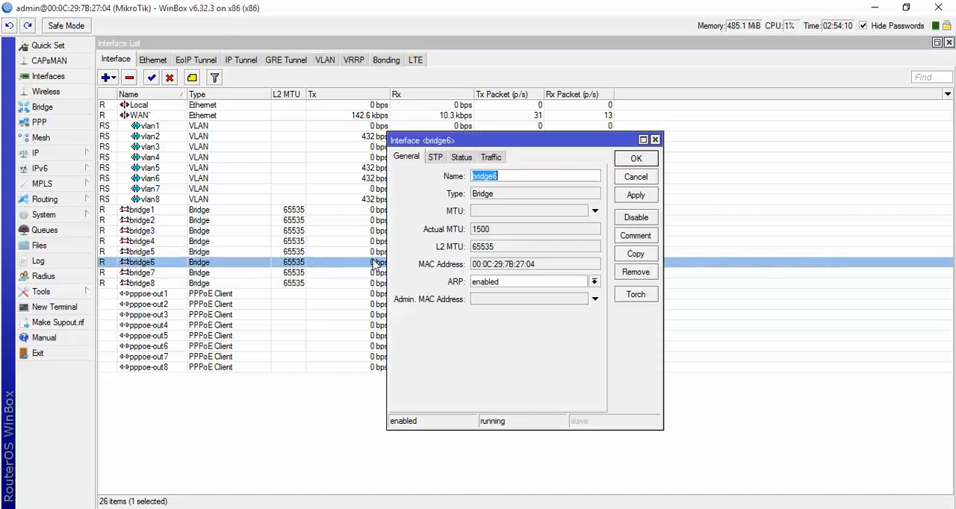
pyautogui.doubleClick(517, 303)
pyautogui.rightClick(517, 302)
pyautogui.click(544, 336)
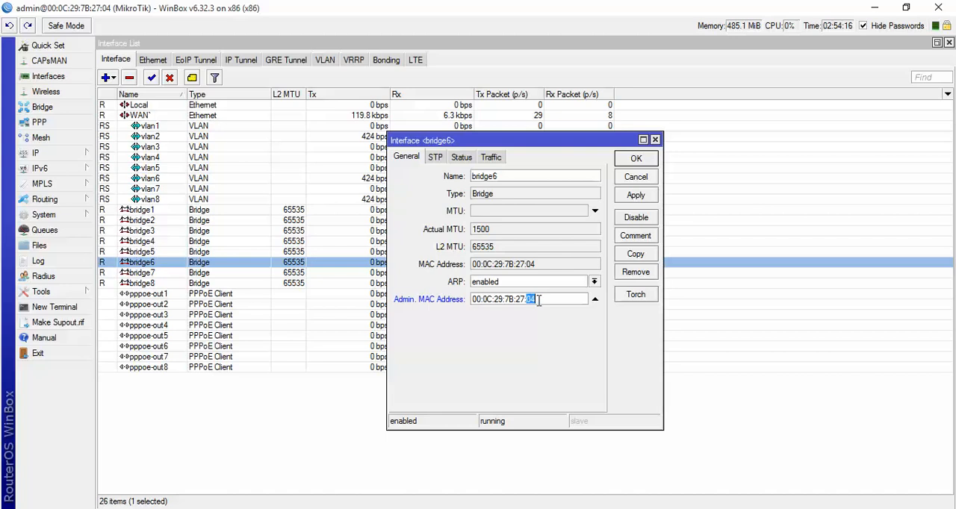
pyautogui.write('4')
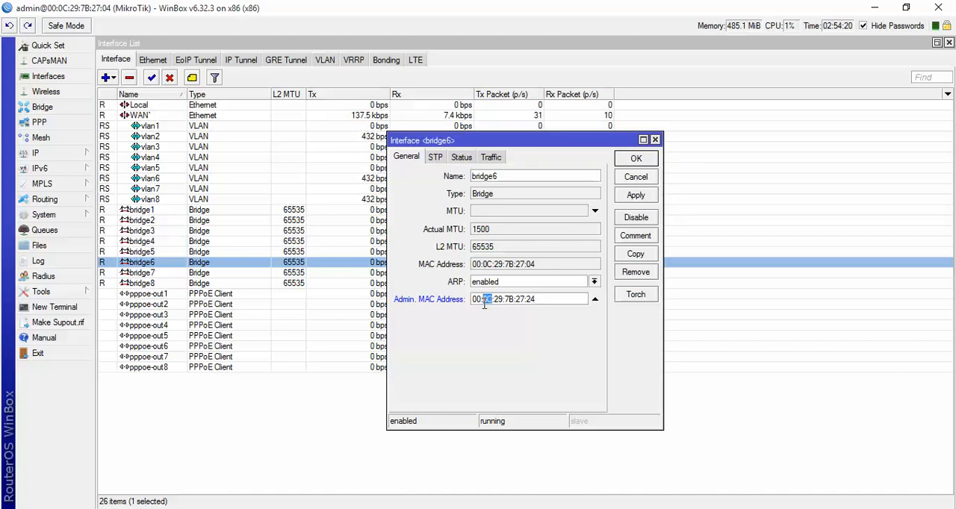
pyautogui.write('26')
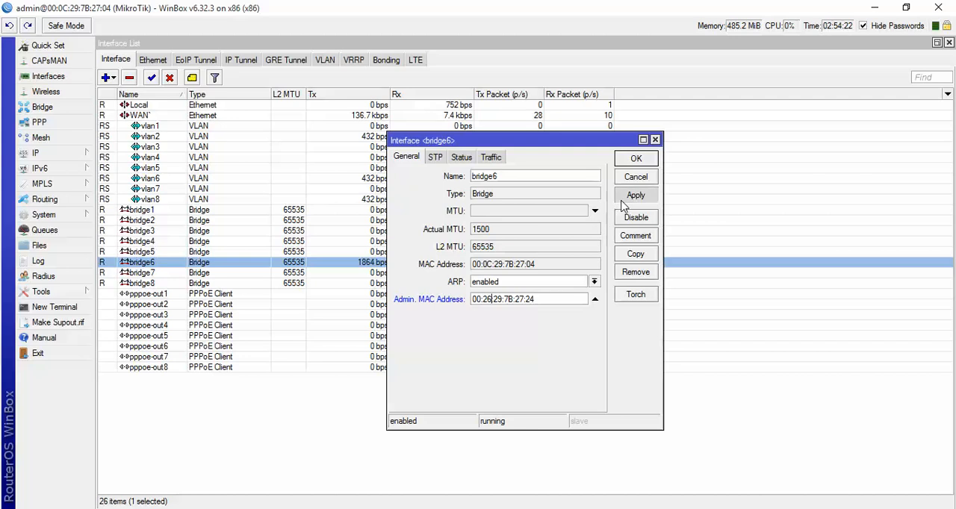
pyautogui.click(619, 161)
# - Paste the copied address as bridge7's admin MAC address, edit it to 00:55:29:7B:27:55, and confirm it
pyautogui.doubleClick(269, 273)
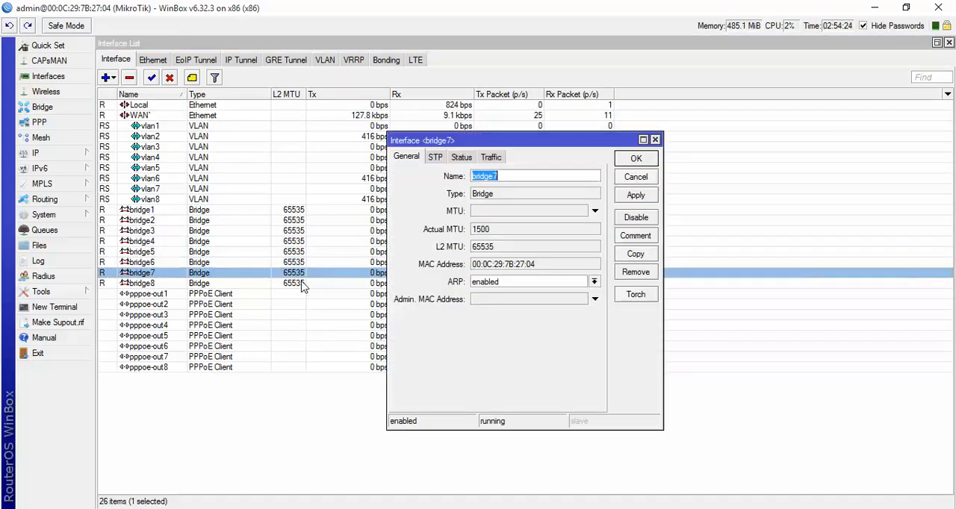
pyautogui.rightClick(528, 300)
pyautogui.click(542, 342)
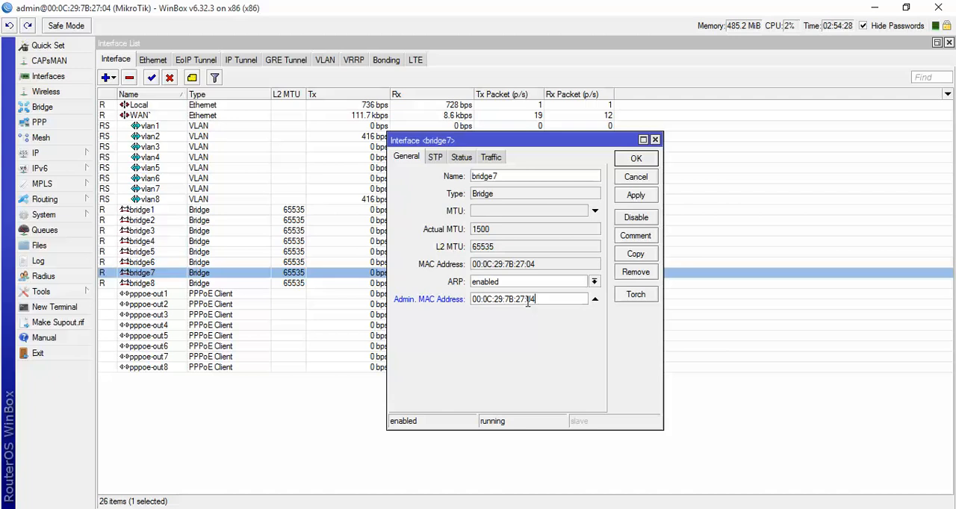
pyautogui.moveTo(527, 301); pyautogui.dragTo(542, 301)
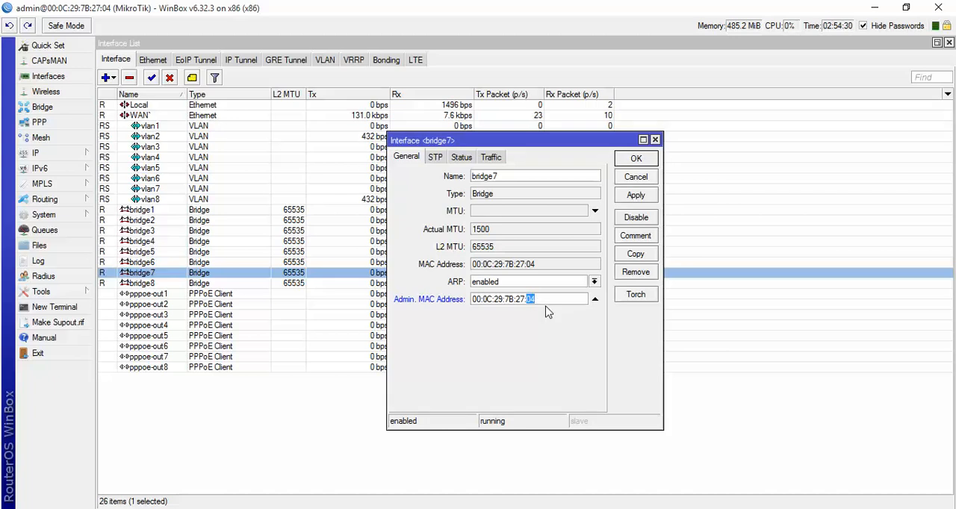
pyautogui.write('56')
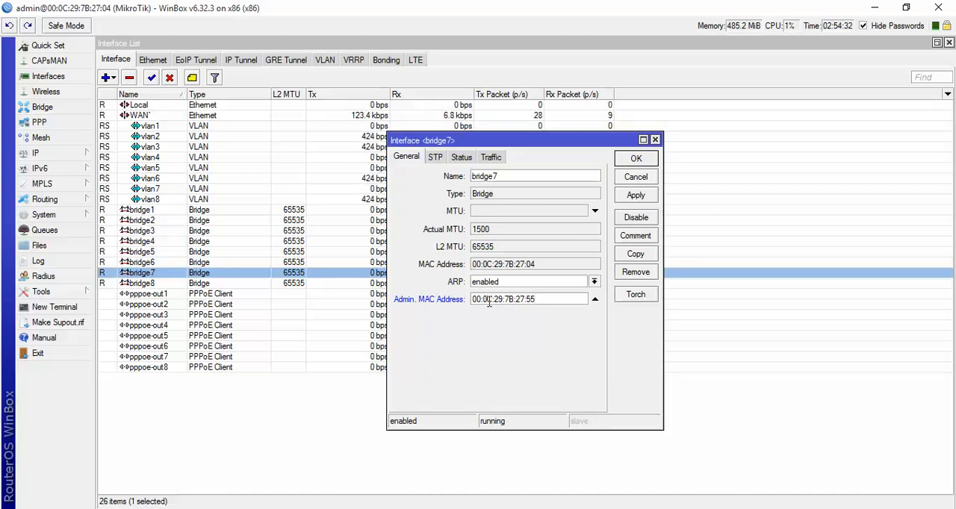
pyautogui.moveTo(491, 301); pyautogui.dragTo(487, 303)
pyautogui.write('55')
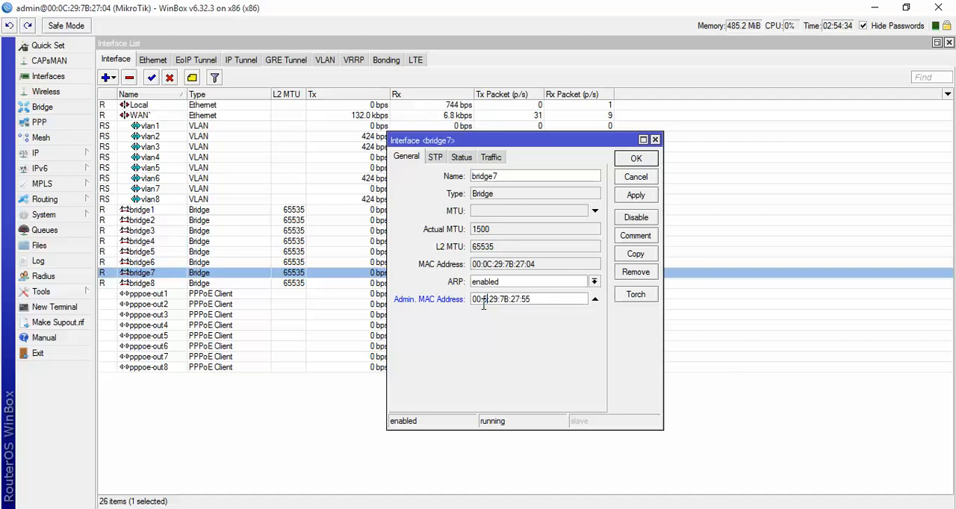
pyautogui.click(631, 196)
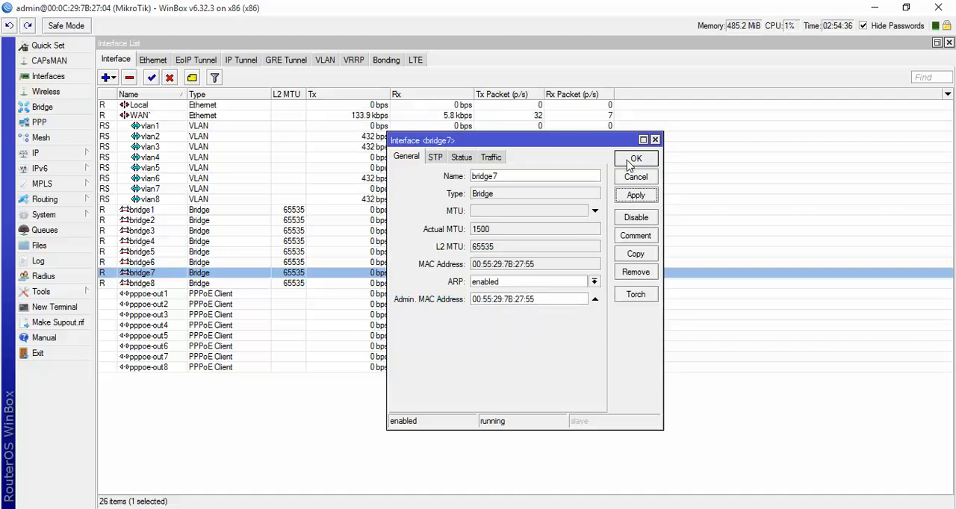
pyautogui.click(635, 159)
# - Enable bridge8's admin MAC address and replace the applied 00:00:00:00:00:00 with the copied address
pyautogui.doubleClick(378, 282)
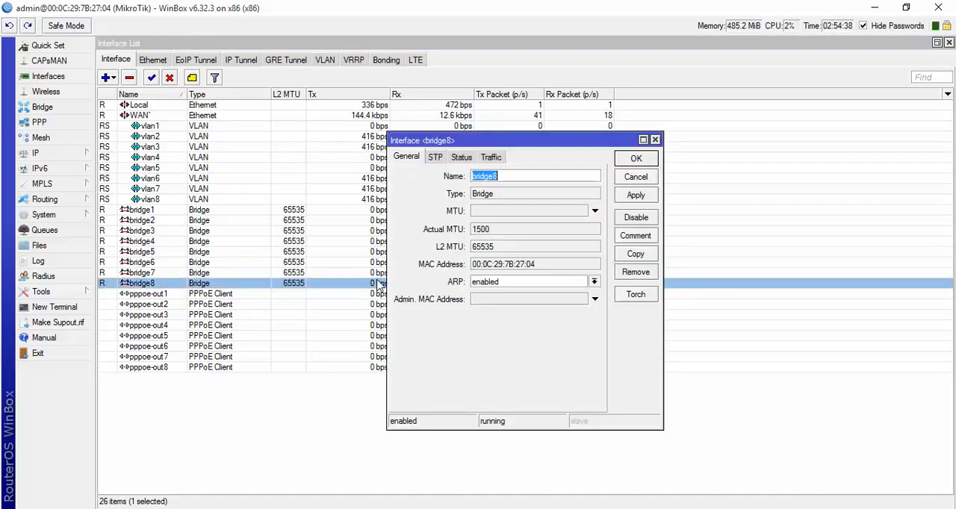
pyautogui.click(534, 298)
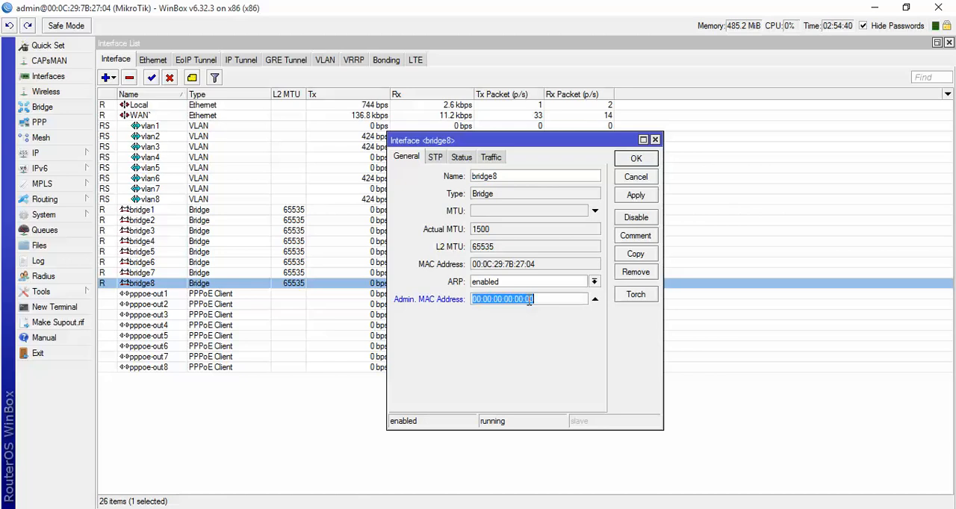
pyautogui.click(631, 197)
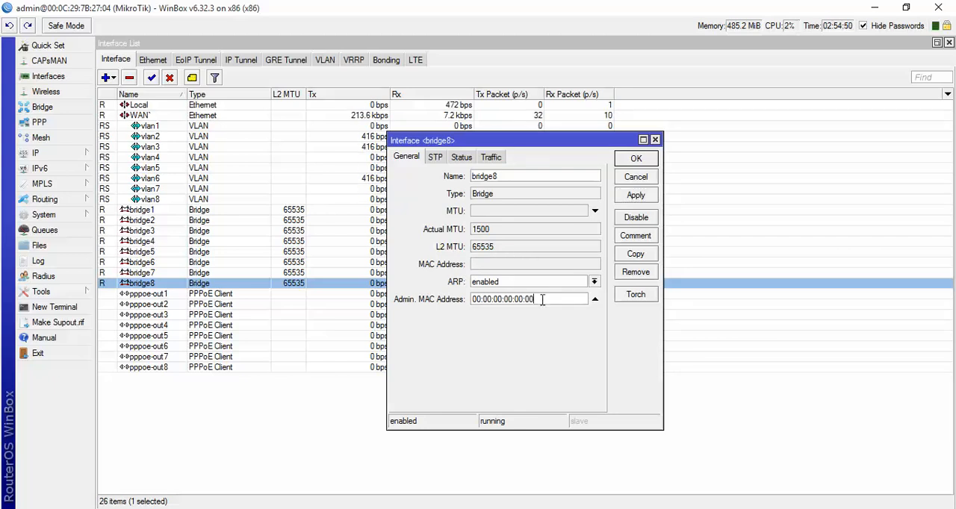
pyautogui.moveTo(542, 299); pyautogui.dragTo(473, 298)
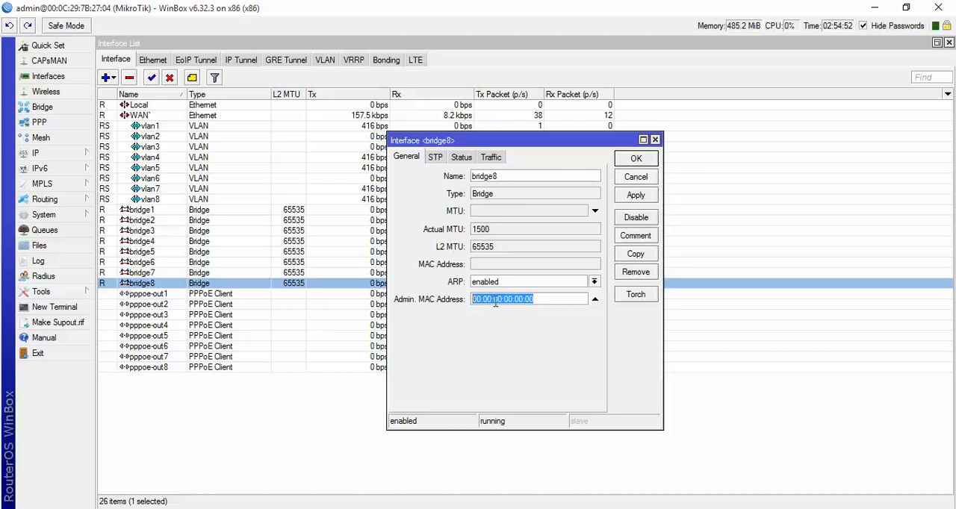
pyautogui.click(495, 299)
pyautogui.moveTo(544, 297); pyautogui.dragTo(473, 299)
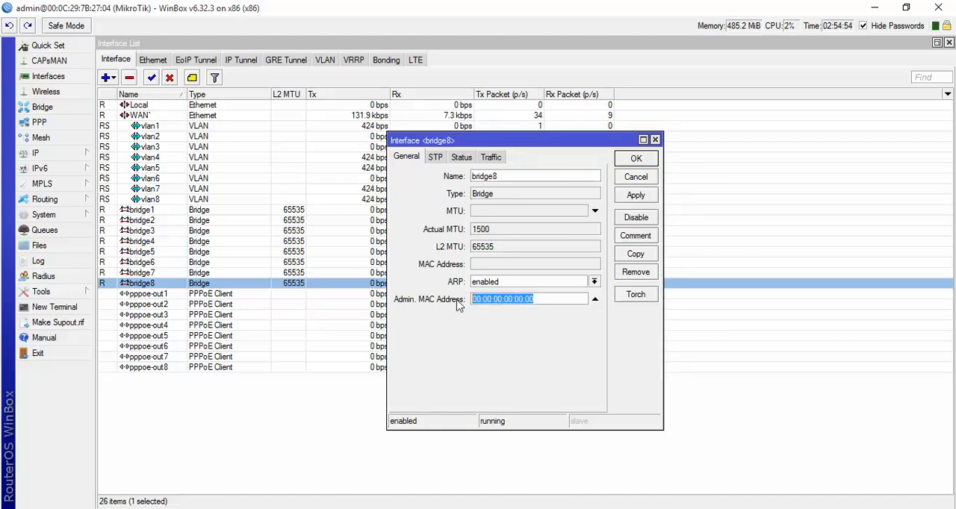
pyautogui.rightClick(497, 307)
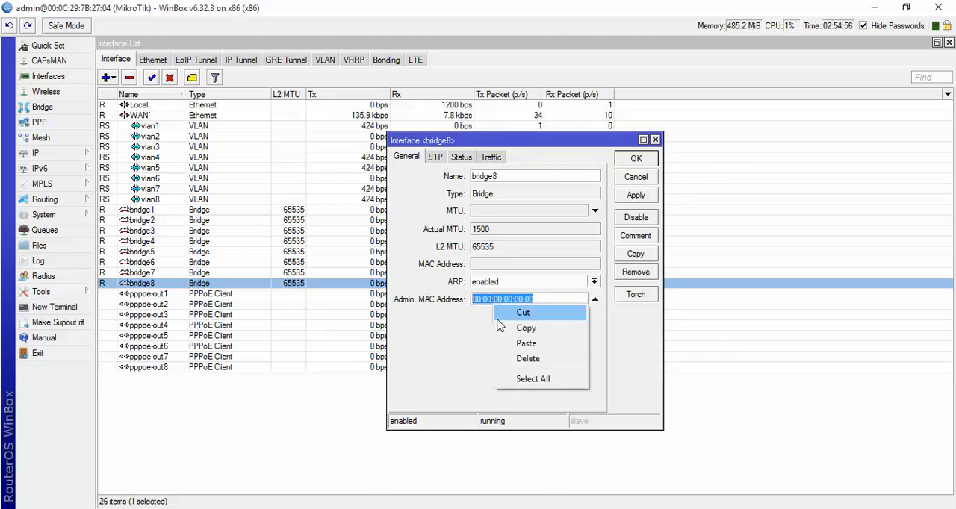
pyautogui.click(505, 343)
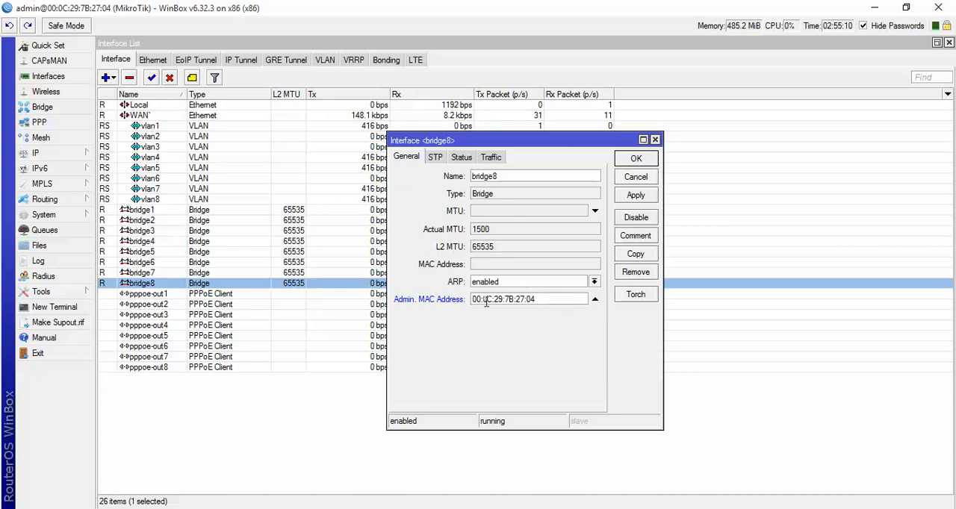
# - Edit bridge8's pasted admin MAC address to 00:0C:44:11:27:04 and confirm it
pyautogui.moveTo(537, 299); pyautogui.dragTo(472, 298)
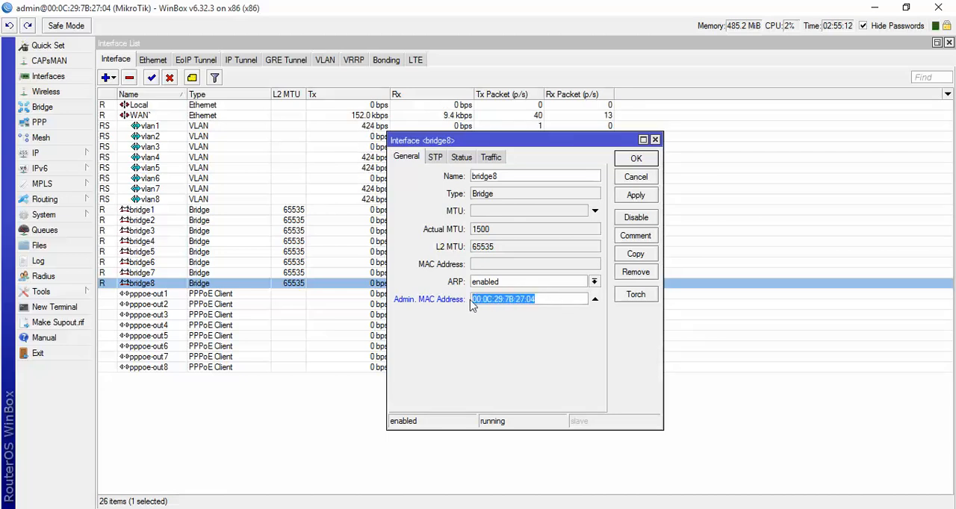
pyautogui.click(513, 299)
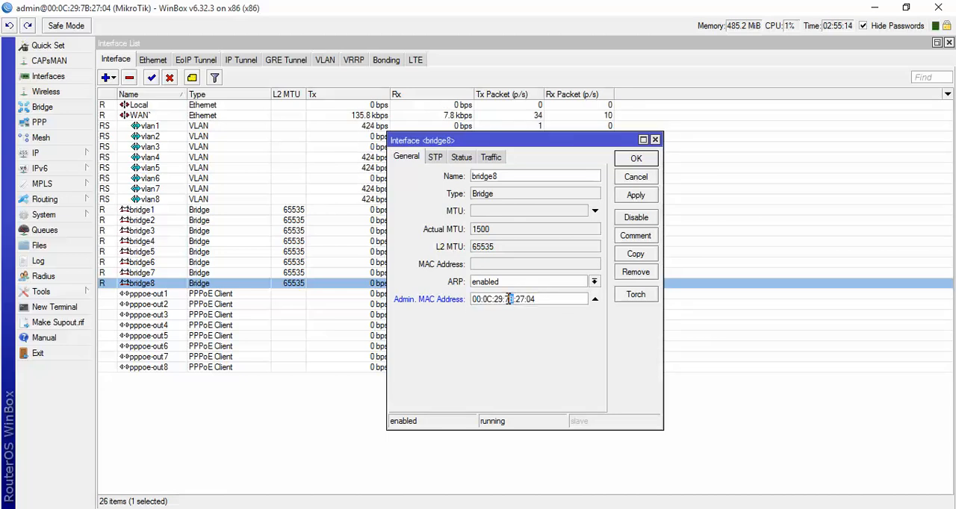
pyautogui.doubleClick(509, 299)
pyautogui.write('11')
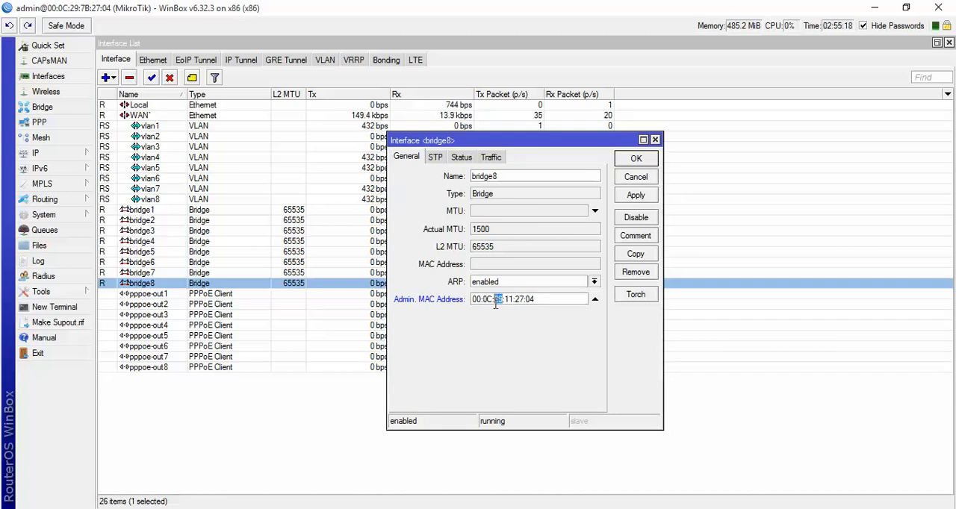
pyautogui.write('44')
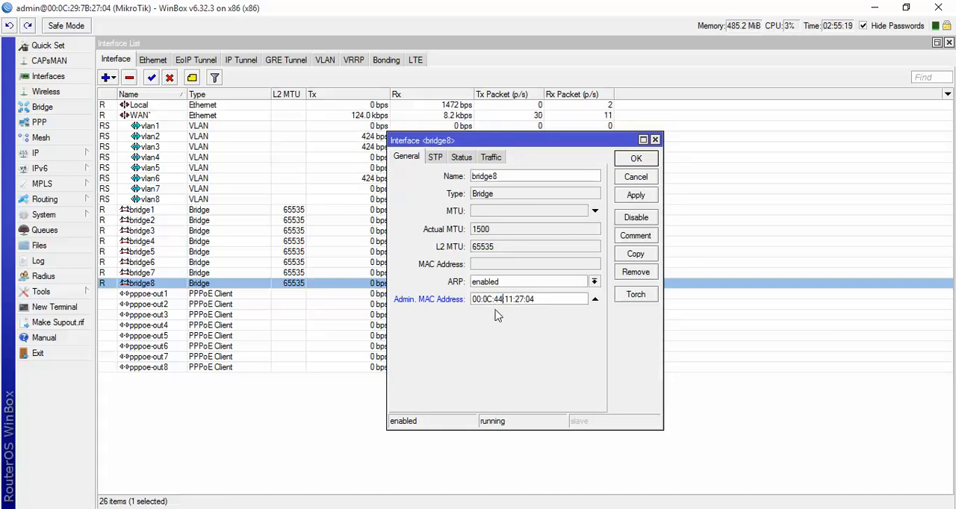
pyautogui.click(637, 196)
pyautogui.click(633, 160)
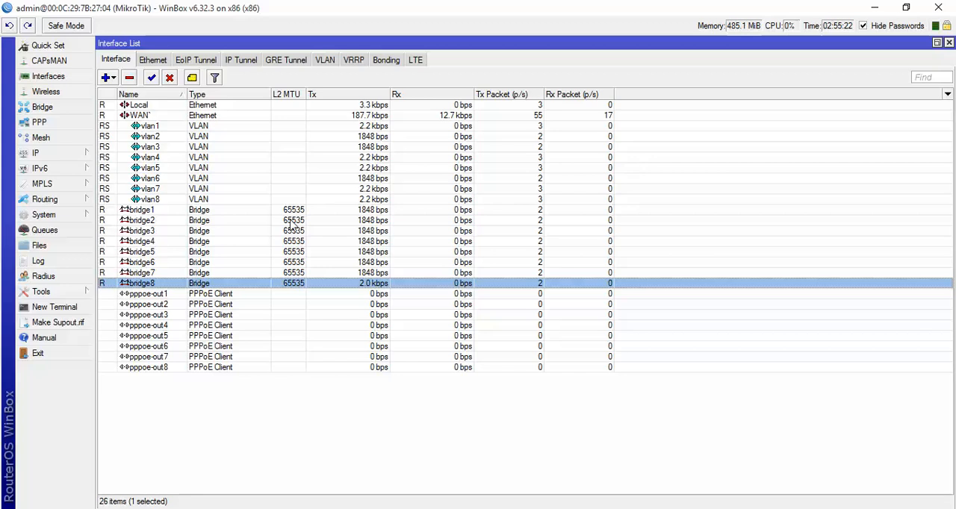
# - Check the MAC addresses of bridge1 and bridge2, and go over the remaining bridges in the interface list
pyautogui.doubleClick(160, 211)
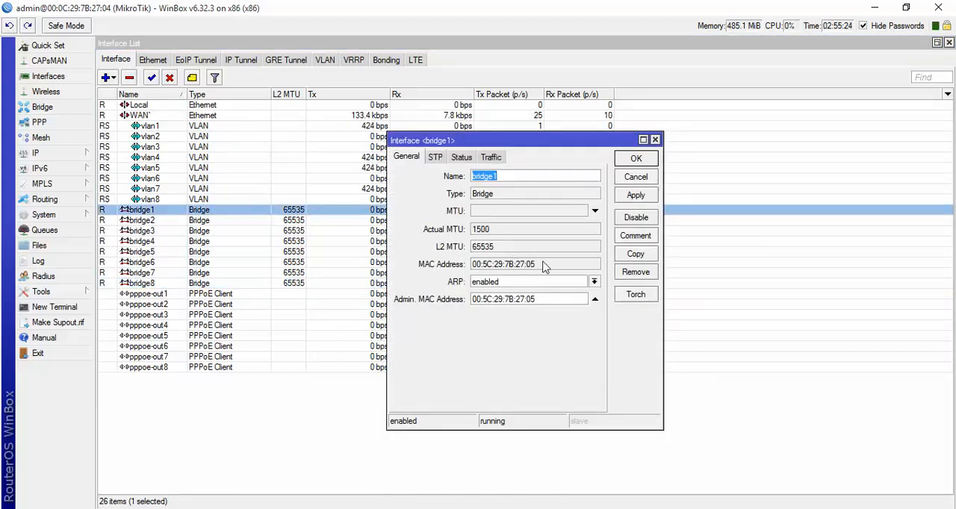
pyautogui.moveTo(543, 267); pyautogui.dragTo(468, 269)
pyautogui.click(632, 163)
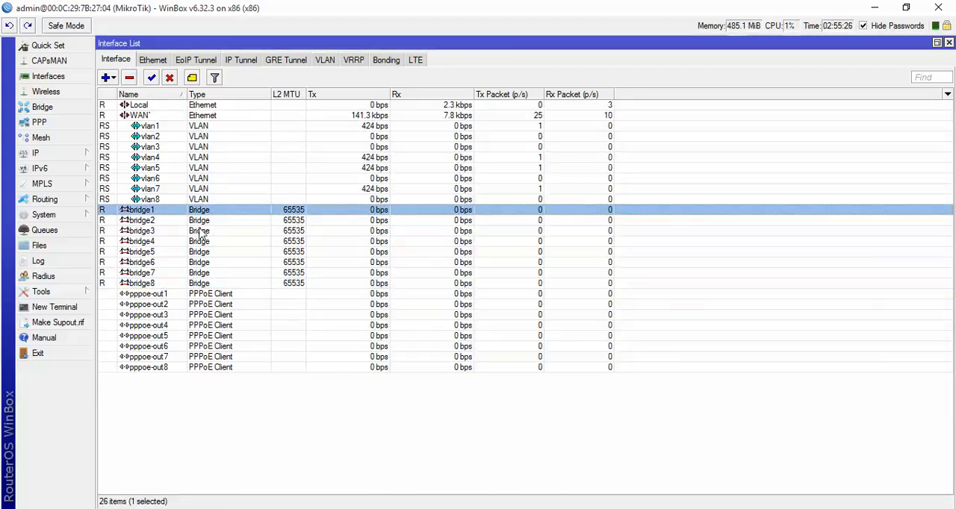
pyautogui.doubleClick(159, 229)
pyautogui.moveTo(534, 265); pyautogui.dragTo(483, 265)
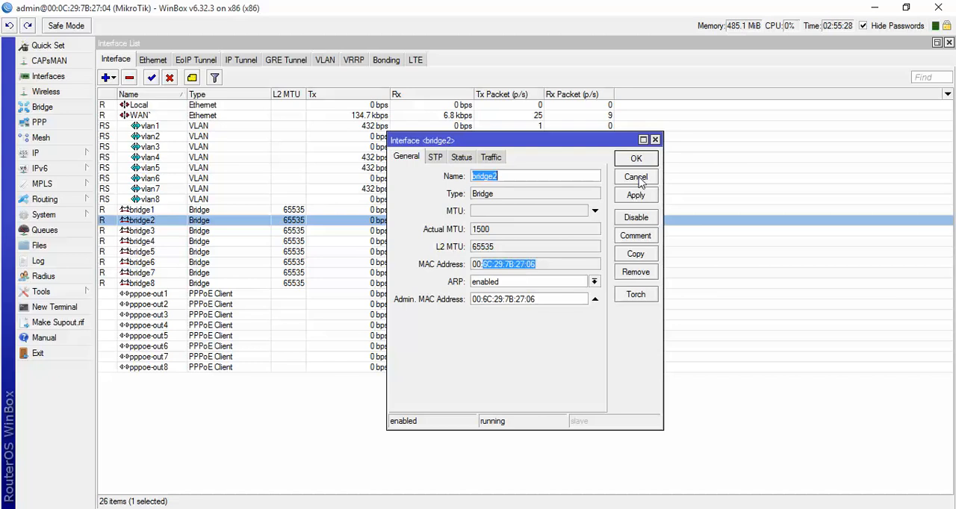
pyautogui.click(633, 159)
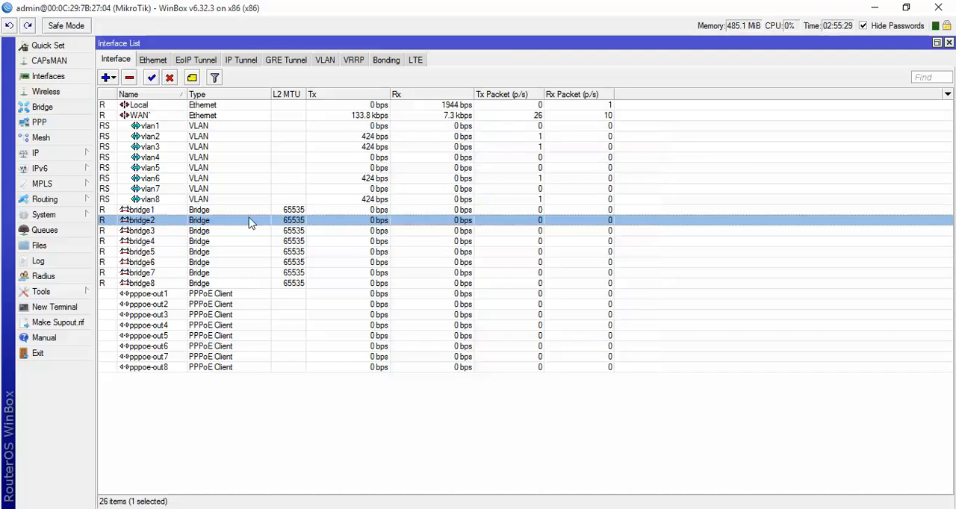
pyautogui.click(147, 240)
pyautogui.click(149, 253)
pyautogui.click(151, 273)
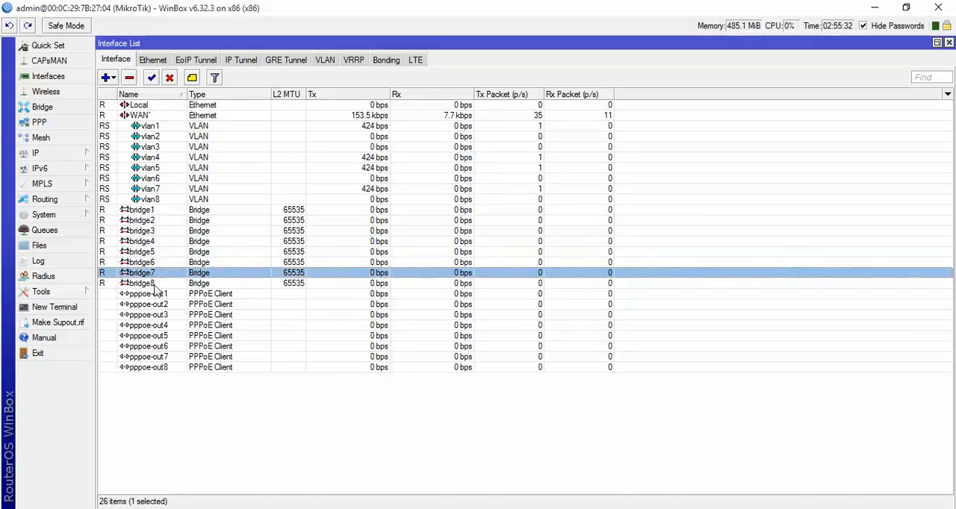
pyautogui.click(153, 284)
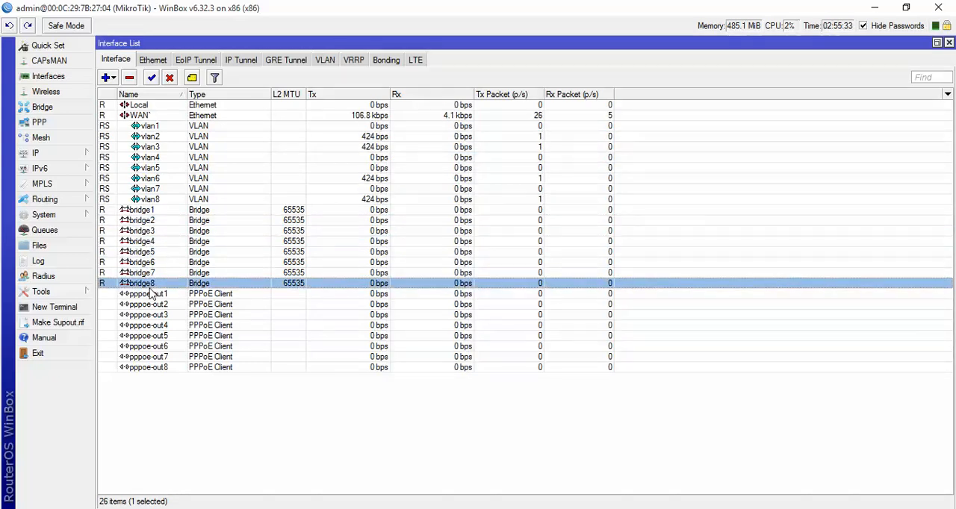
# - Review pppoe-out1's interface setting and the interfaces available for it, and close its properties without changes
pyautogui.doubleClick(150, 295)
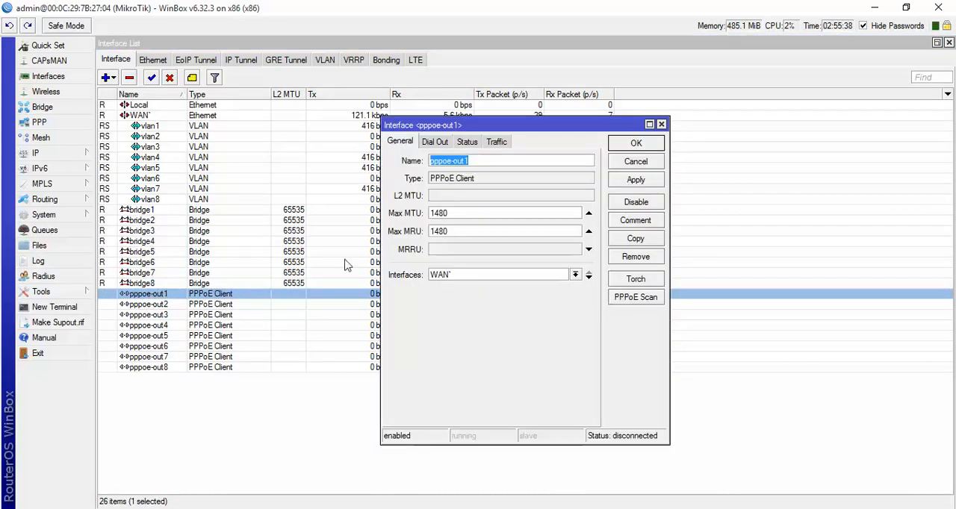
pyautogui.click(441, 276)
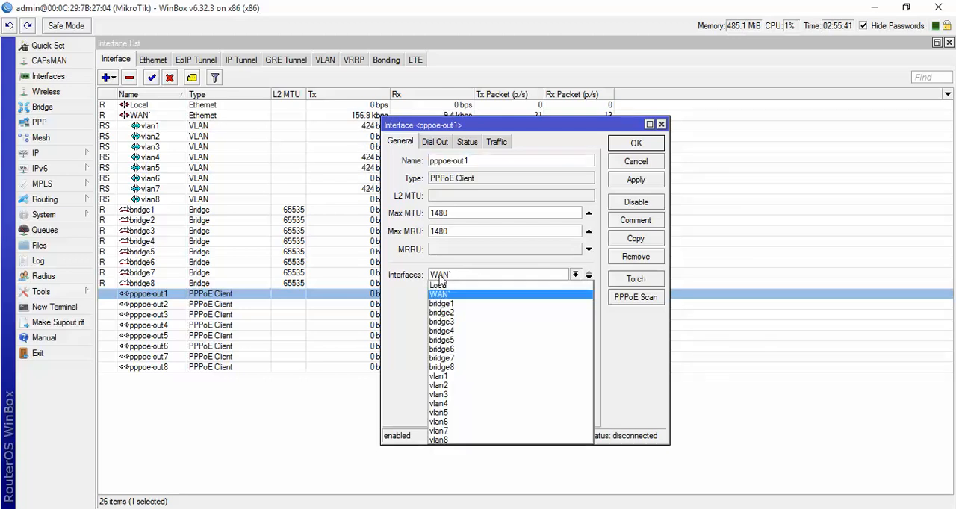
pyautogui.click(448, 297)
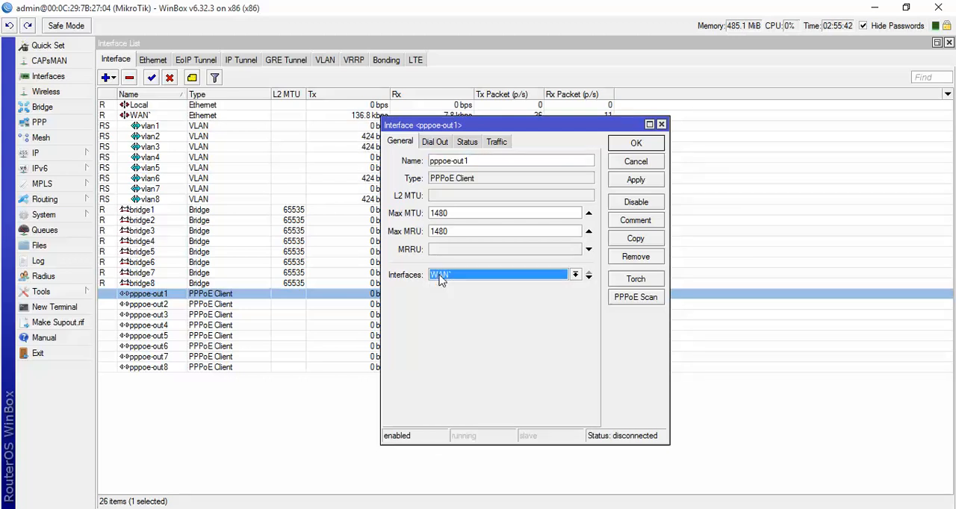
pyautogui.click(634, 165)
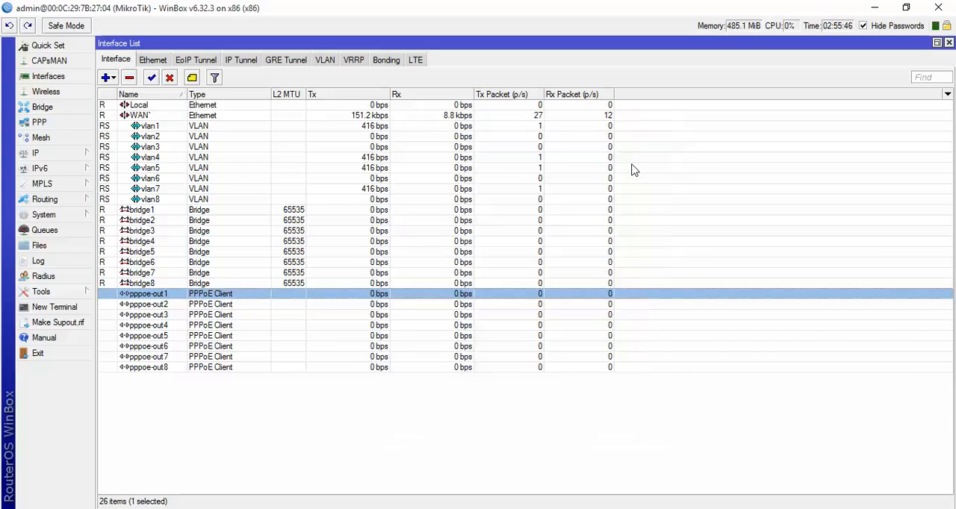
# - Assign pppoe-out1 to the bridge1 interface and confirm the change
pyautogui.click(137, 305)
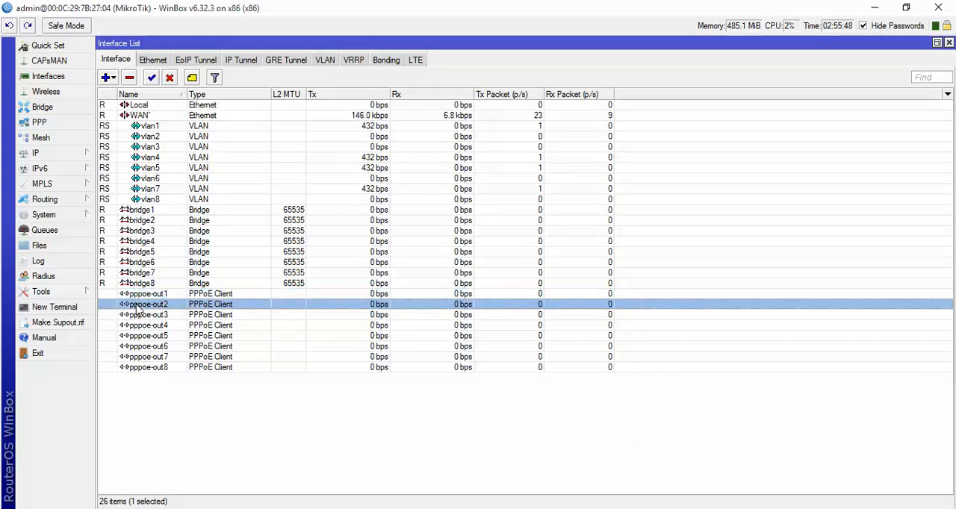
pyautogui.doubleClick(139, 297)
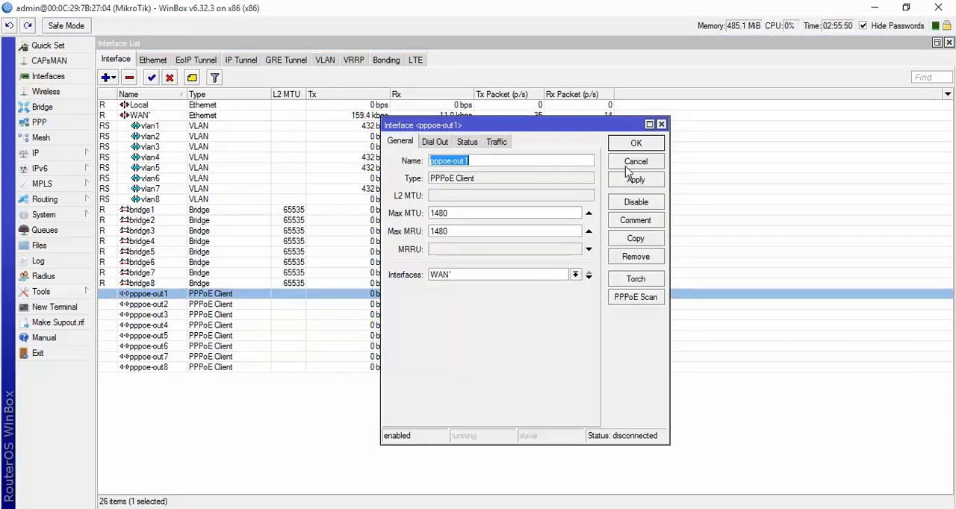
pyautogui.click(458, 277)
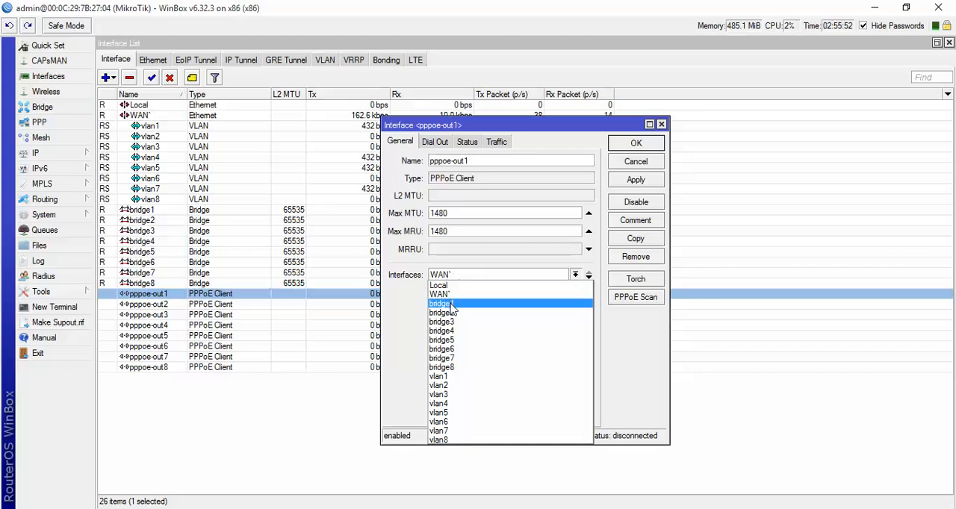
pyautogui.click(452, 303)
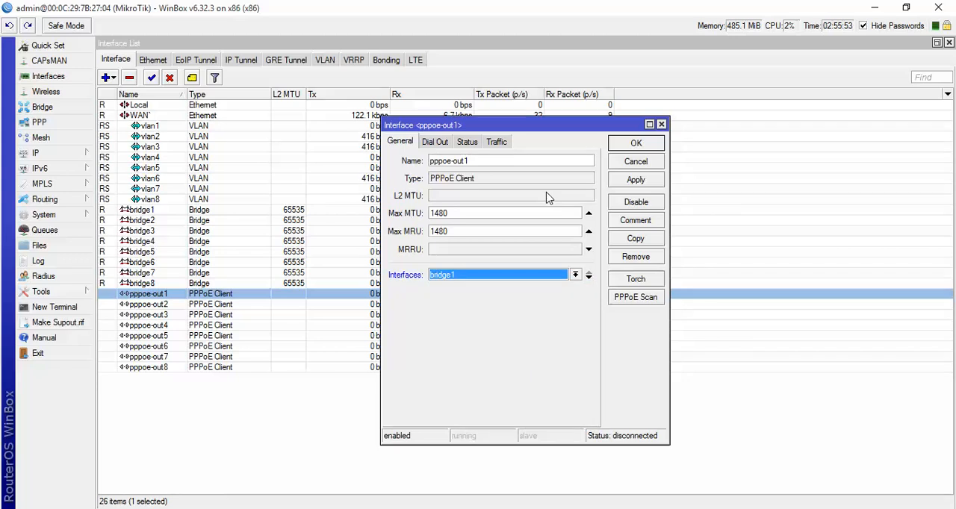
pyautogui.click(627, 179)
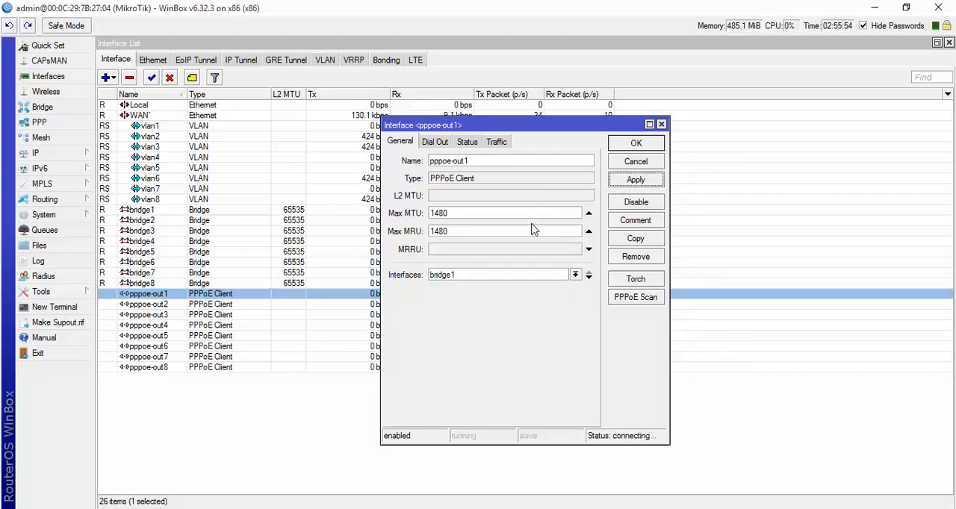
pyautogui.click(636, 145)
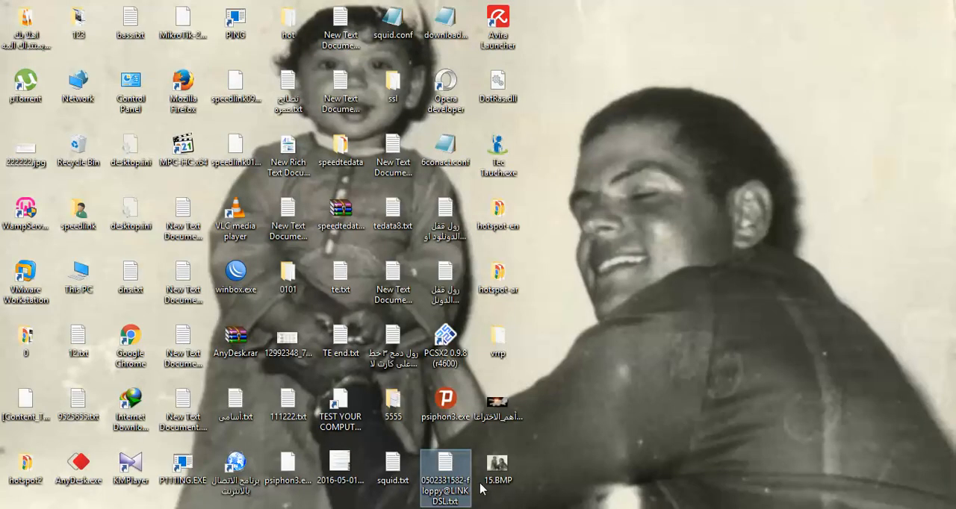
# - On the desktop, copy the account username preceding the @ sign in the LINKDSL text file's name
pyautogui.click(442, 497)
pyautogui.moveTo(447, 492); pyautogui.dragTo(416, 479)
pyautogui.hotkey('ctrl', 'c')
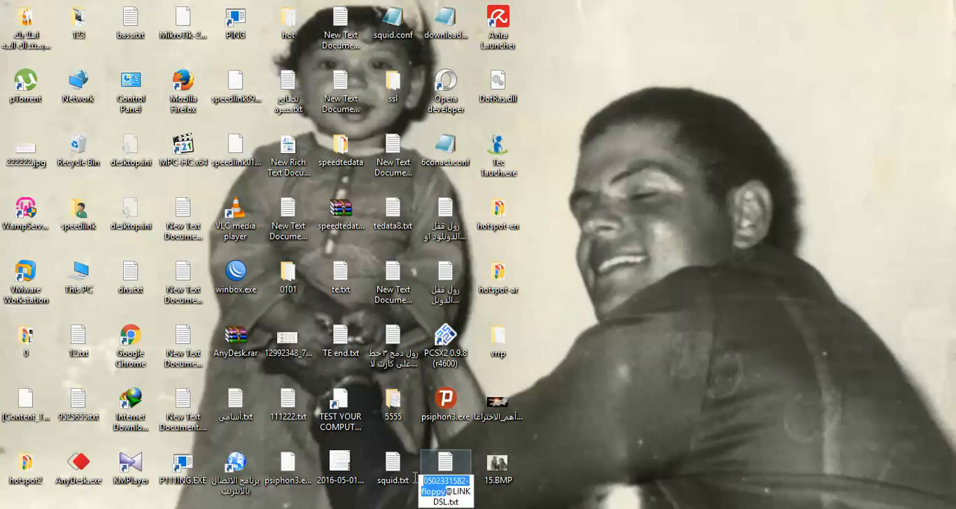
pyautogui.rightClick(436, 486)
pyautogui.click(478, 337)
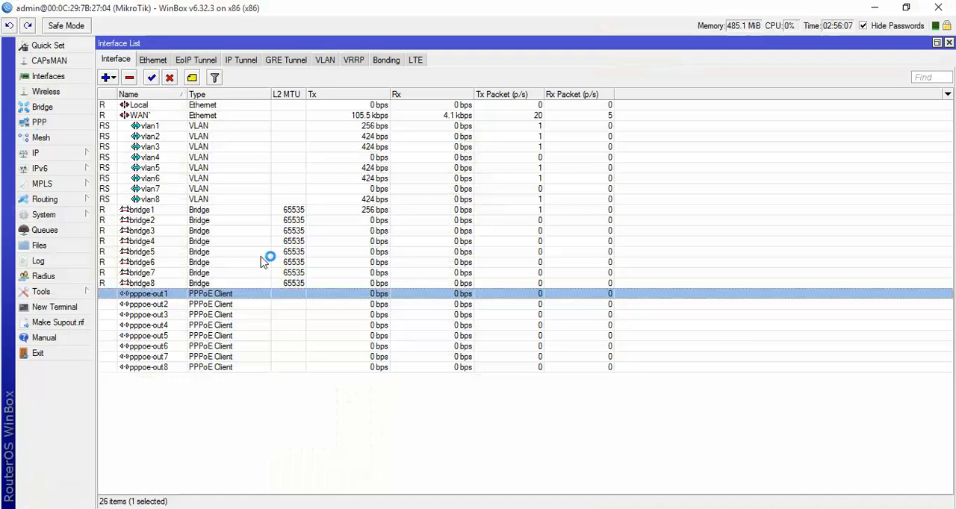
# - In WinBox, replace pppoe-out1's dial-out user with the copied account username, enter the account password, and confirm the changes
pyautogui.doubleClick(158, 295)
pyautogui.click(433, 142)
pyautogui.doubleClick(515, 204)
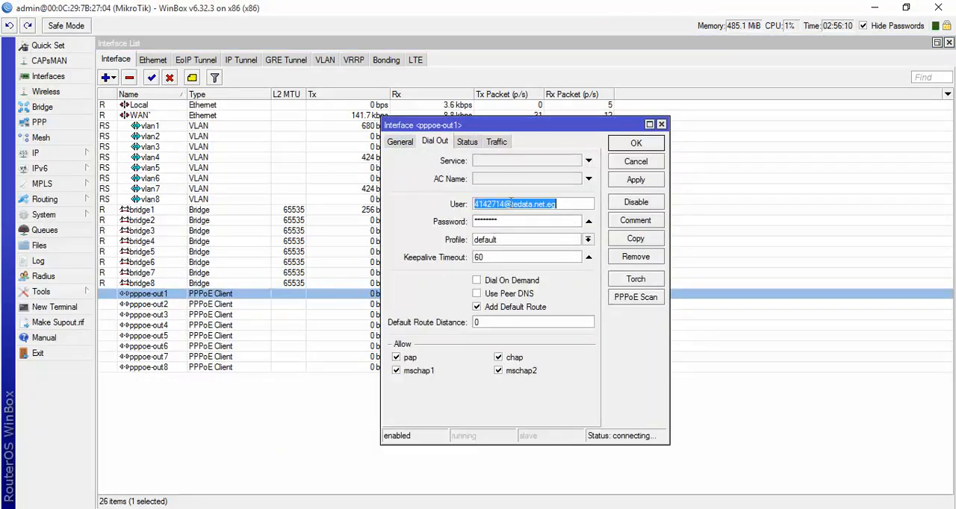
pyautogui.rightClick(511, 204)
pyautogui.click(538, 244)
pyautogui.doubleClick(489, 222)
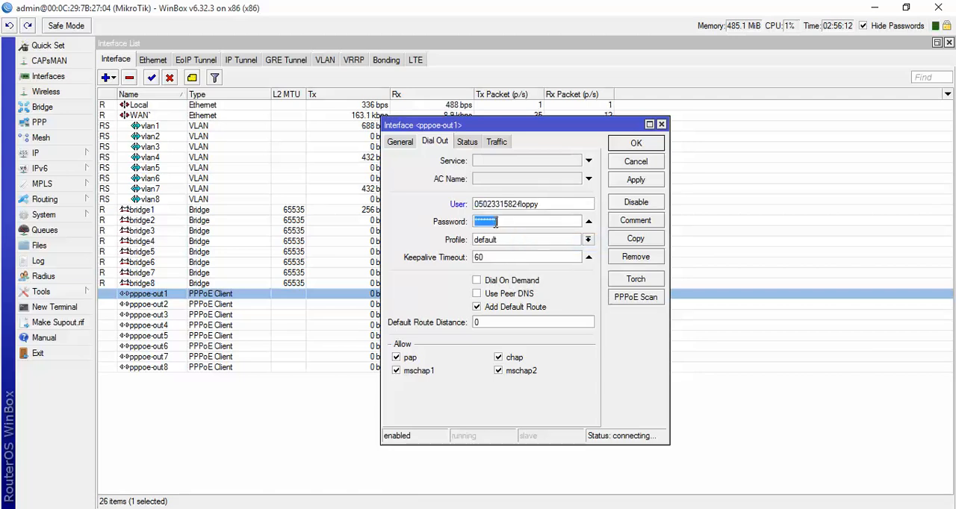
pyautogui.press('BackSpace')
pyautogui.write('***')
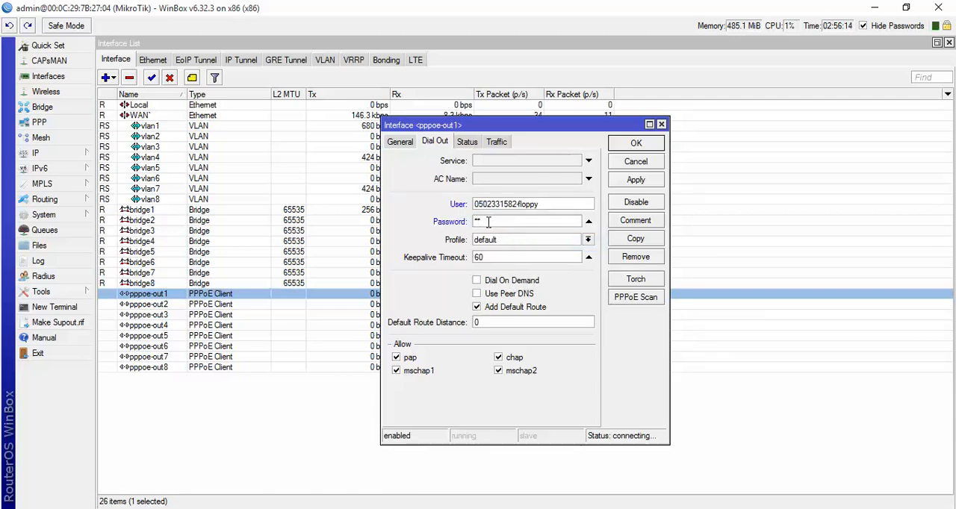
pyautogui.click(620, 183)
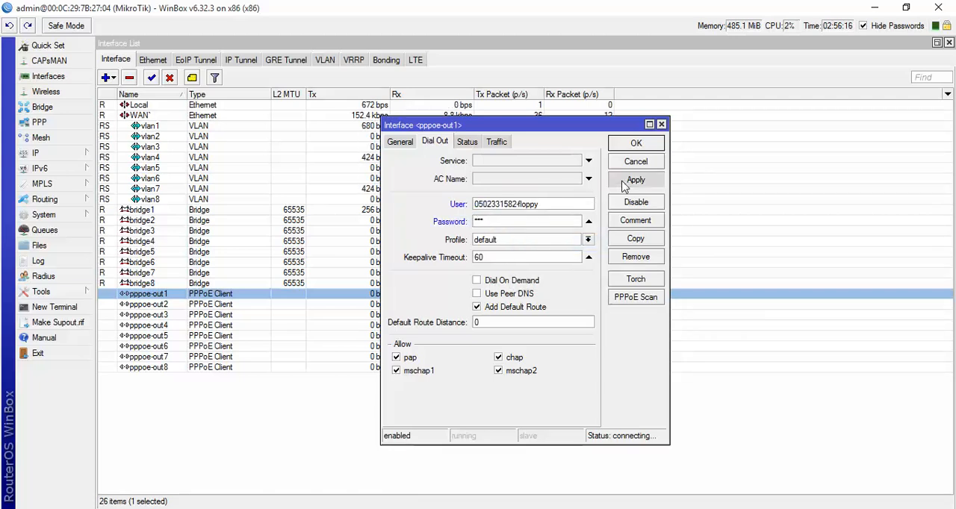
pyautogui.click(633, 143)
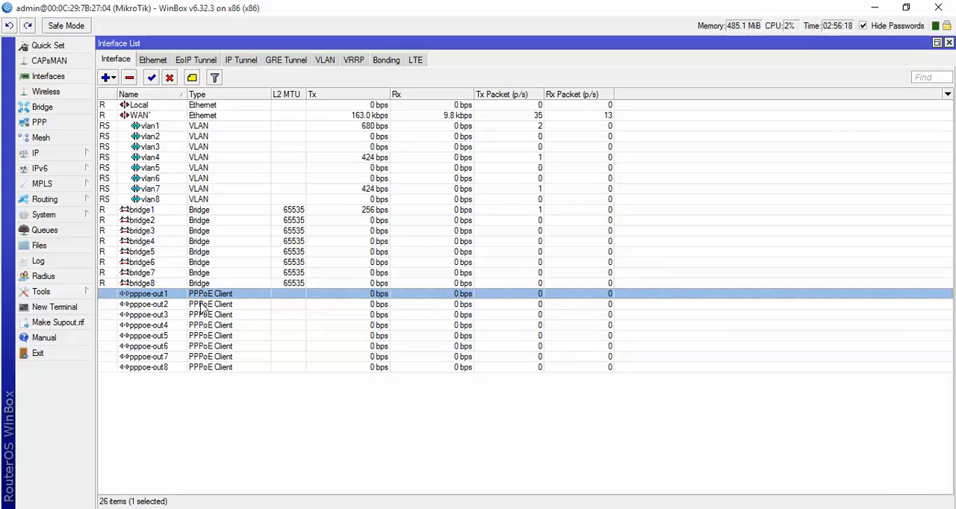
# - For pppoe-out2, enable Add Default Route, replace the dial-out user with the copied account username, and enter the account password
pyautogui.doubleClick(201, 304)
pyautogui.click(477, 307)
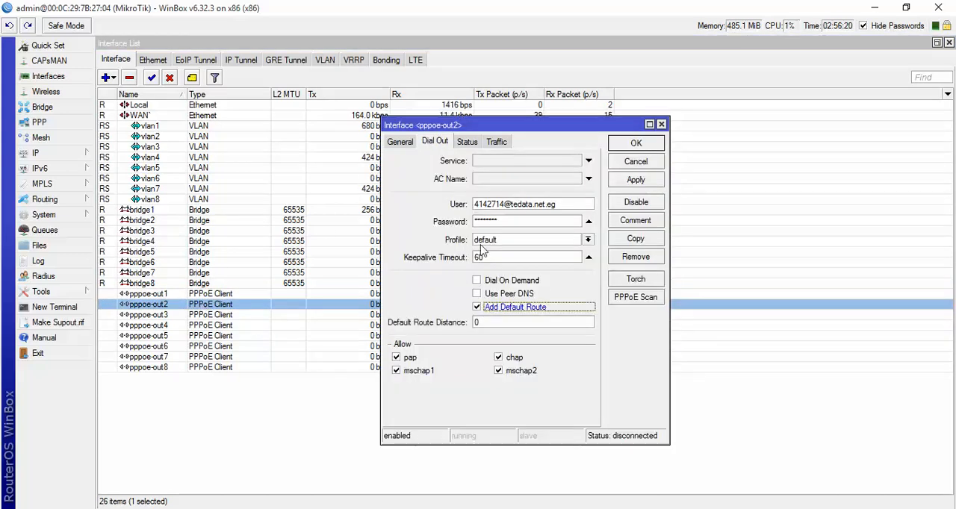
pyautogui.doubleClick(494, 205)
pyautogui.rightClick(496, 212)
pyautogui.click(525, 244)
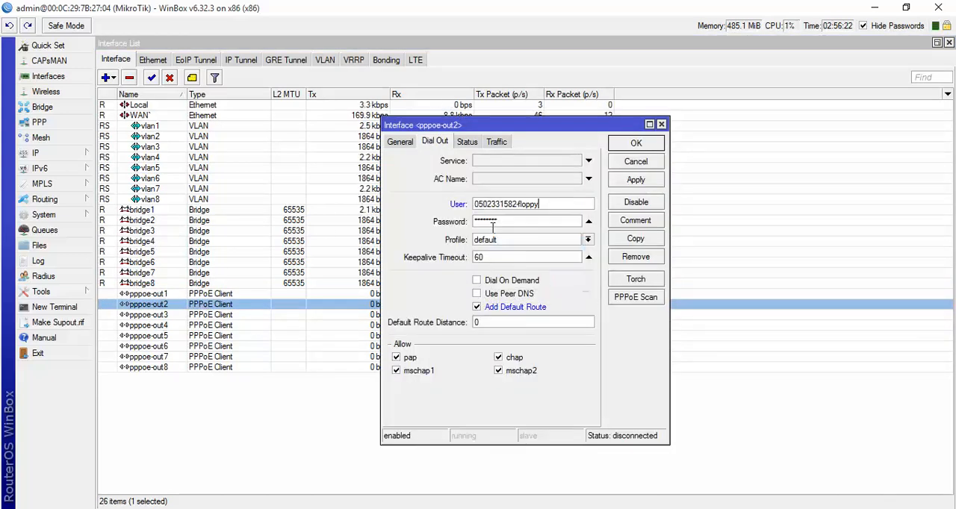
pyautogui.doubleClick(484, 220)
pyautogui.press('BackSpace')
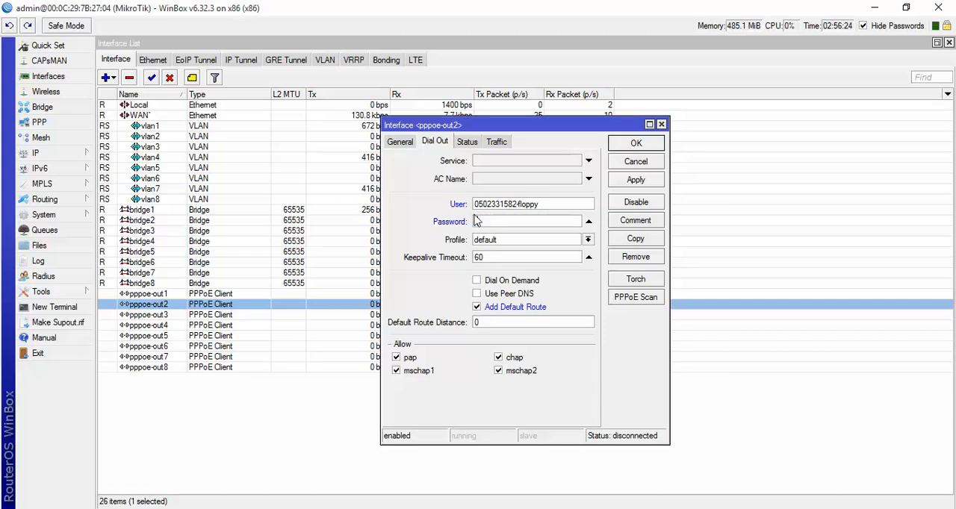
pyautogui.hotkey('ctrl', 'v')
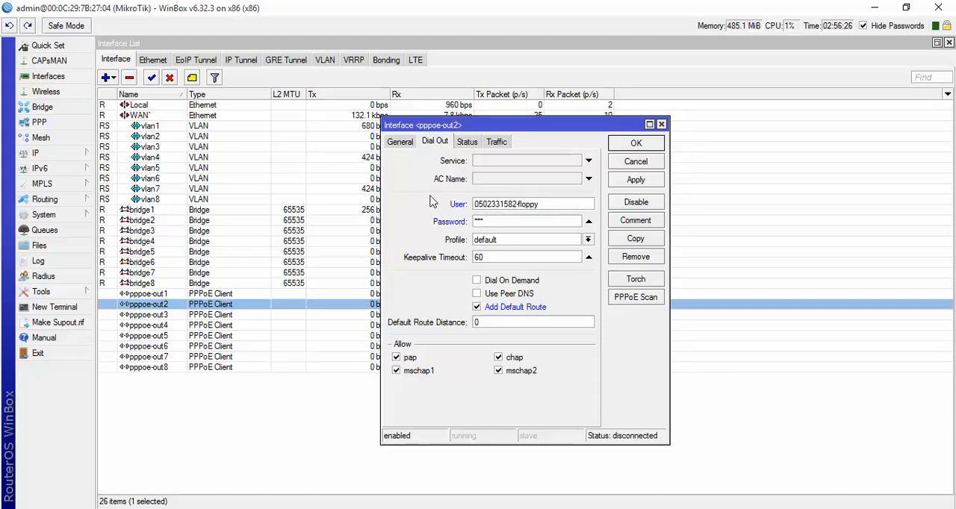
# - Assign pppoe-out2 to the bridge2 interface, keeping MRRU empty, and confirm its settings
pyautogui.click(403, 143)
pyautogui.click(589, 248)
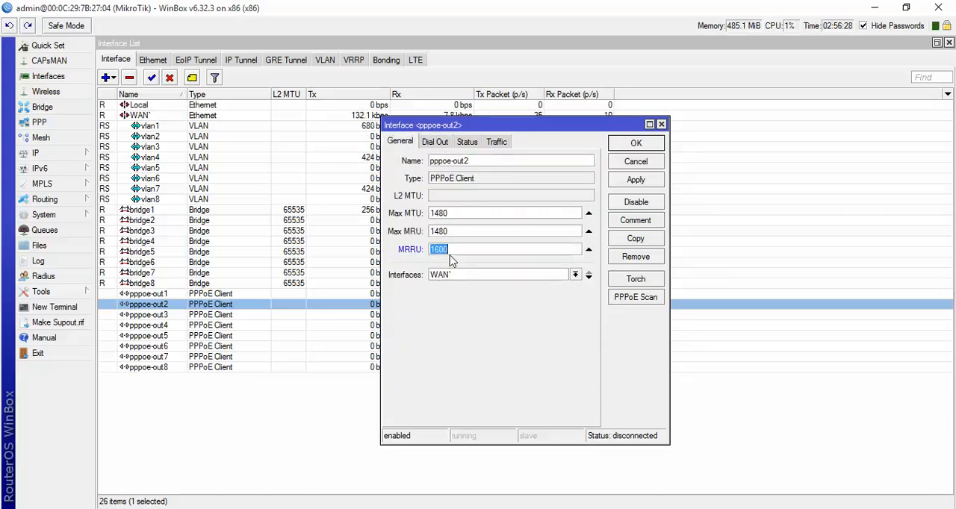
pyautogui.click(588, 248)
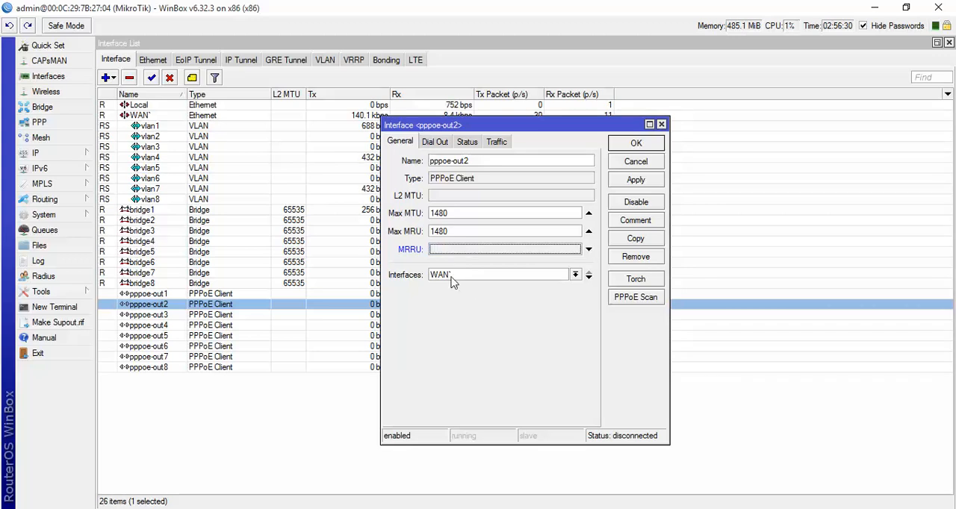
pyautogui.click(457, 275)
pyautogui.click(447, 314)
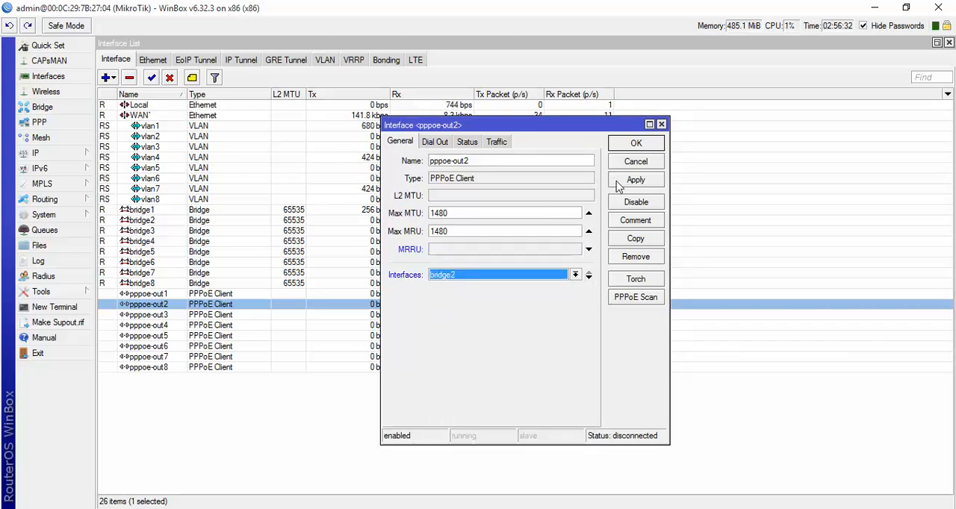
pyautogui.click(631, 180)
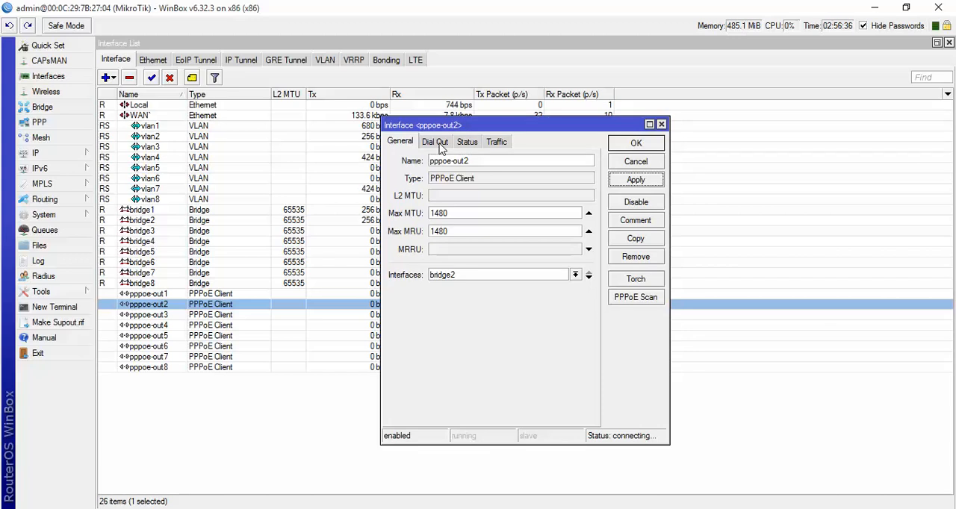
pyautogui.click(635, 143)
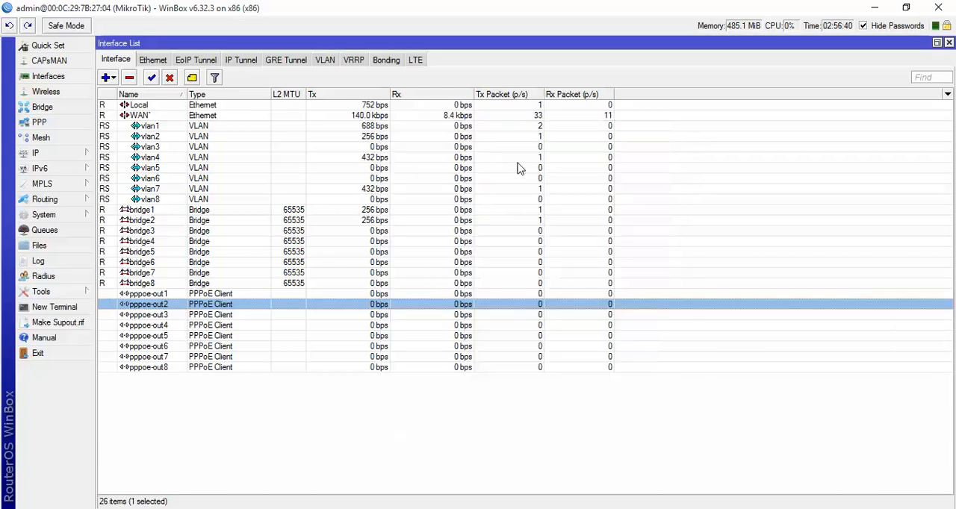
# - Assign pppoe-out3 to the bridge3 interface
pyautogui.click(211, 315)
pyautogui.doubleClick(211, 315)
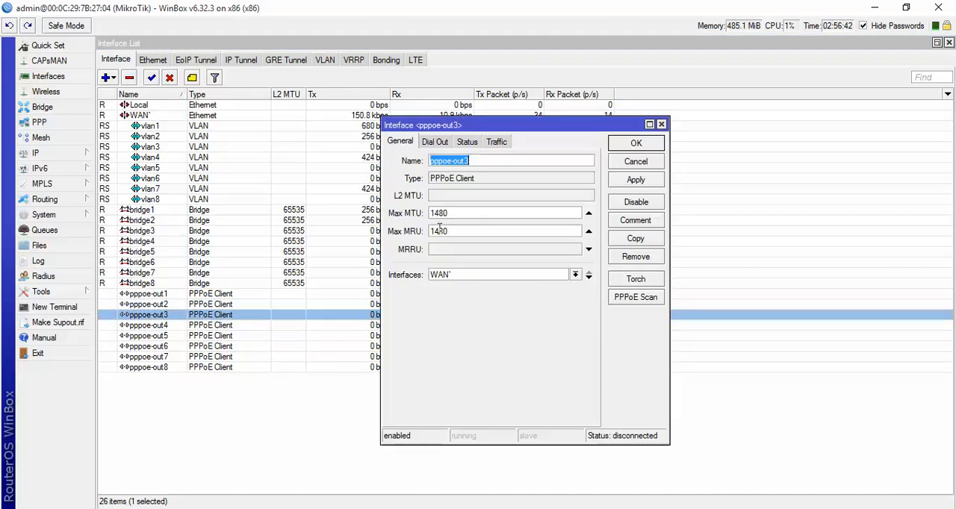
pyautogui.click(458, 275)
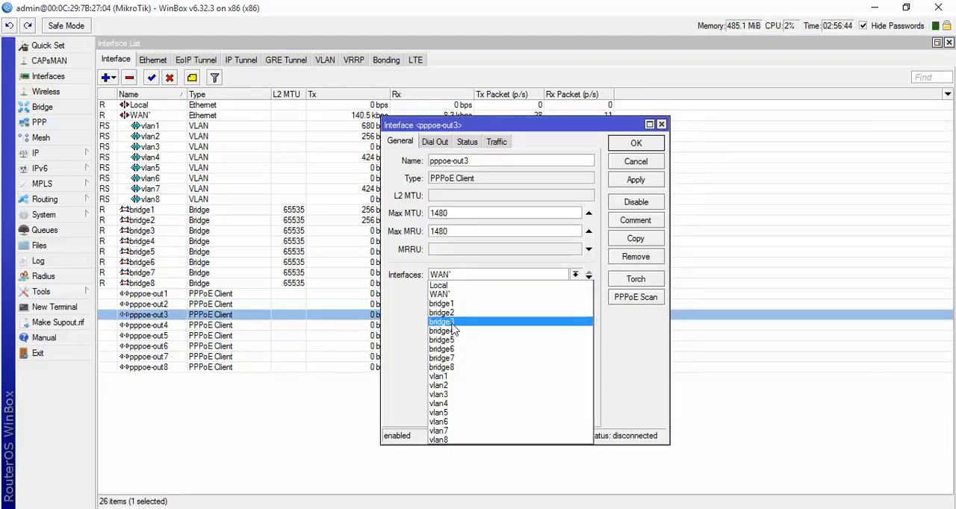
pyautogui.click(453, 322)
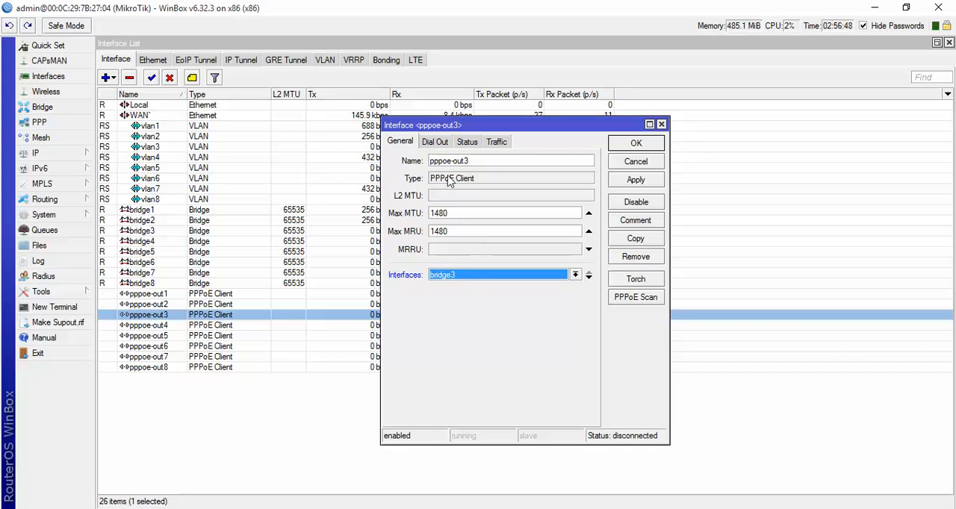
# - For pppoe-out3, paste the copied account username as the user, enter the account password, enable Add Default Route, and confirm
pyautogui.click(435, 142)
pyautogui.doubleClick(501, 206)
pyautogui.rightClick(496, 203)
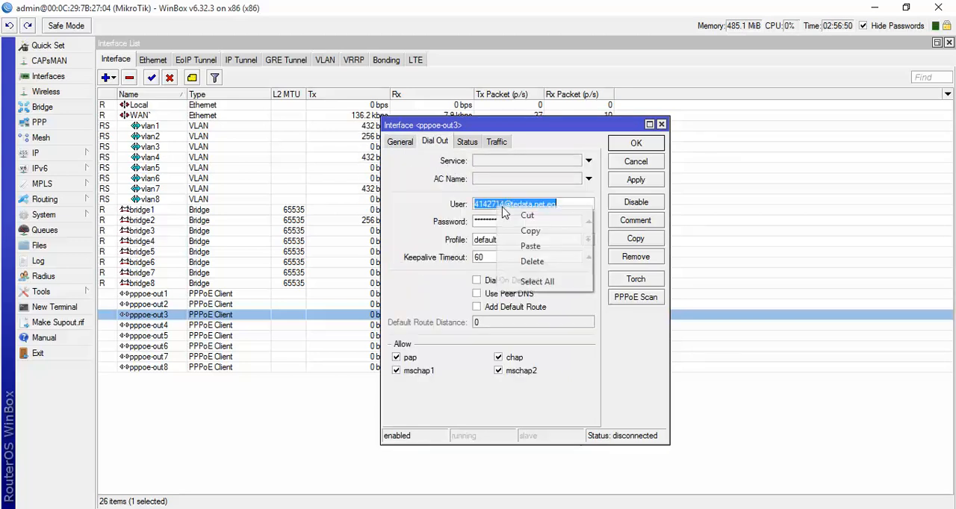
pyautogui.click(515, 246)
pyautogui.doubleClick(500, 224)
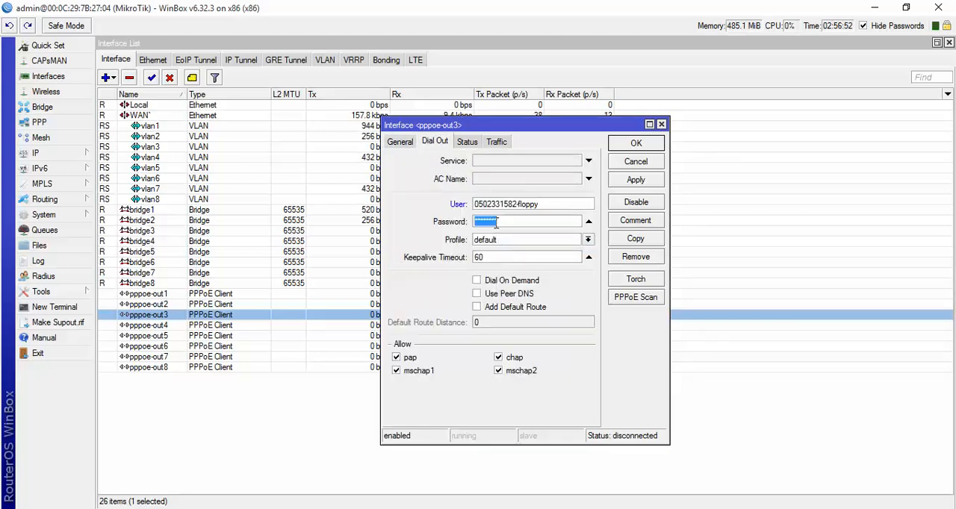
pyautogui.write('123')
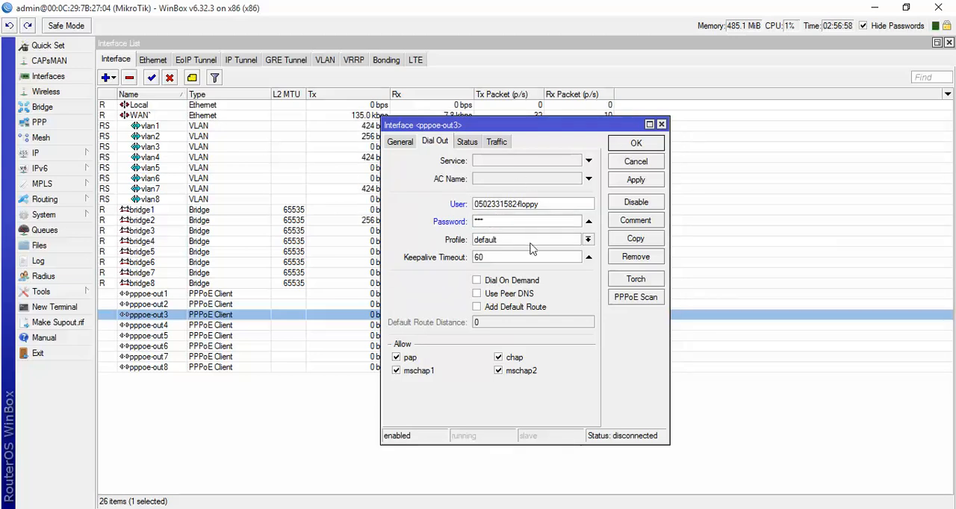
pyautogui.click(519, 307)
pyautogui.click(635, 143)
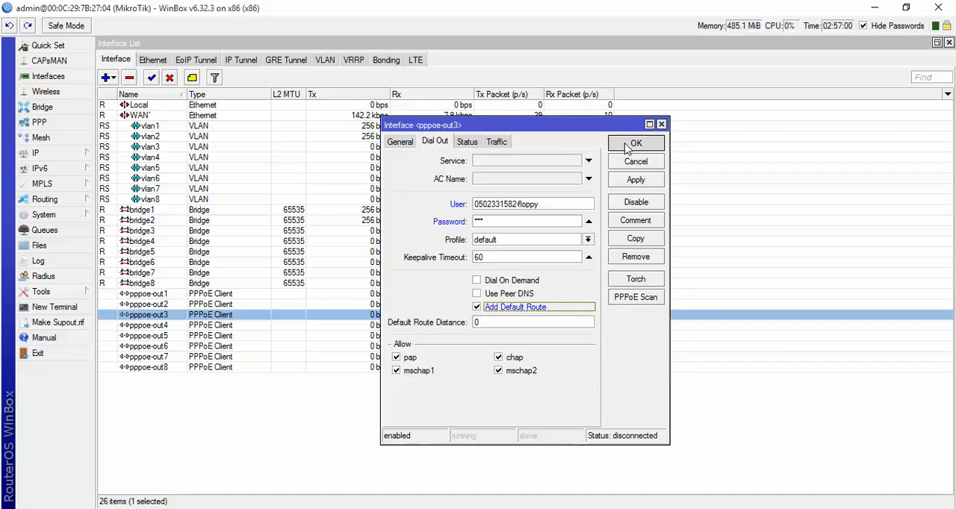
# - Check vlan1's general settings and close its properties
pyautogui.doubleClick(171, 127)
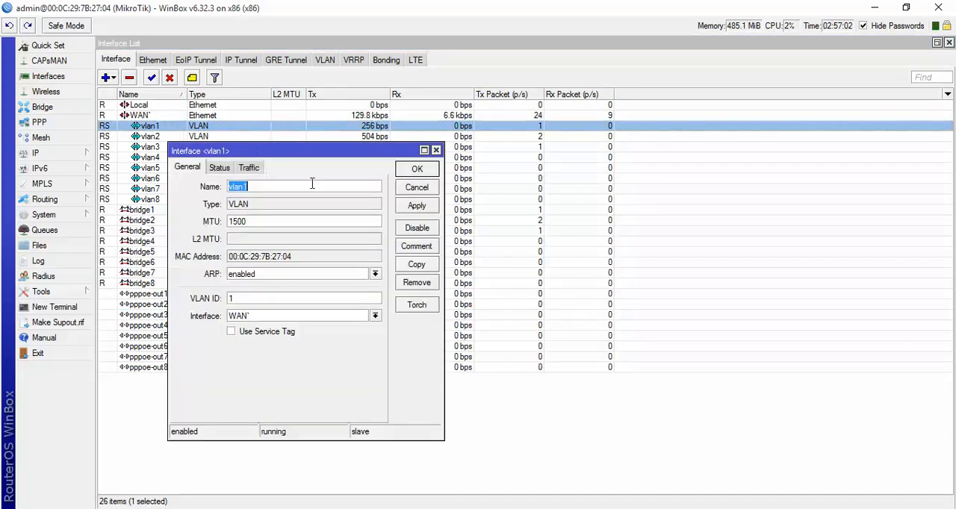
pyautogui.click(418, 171)
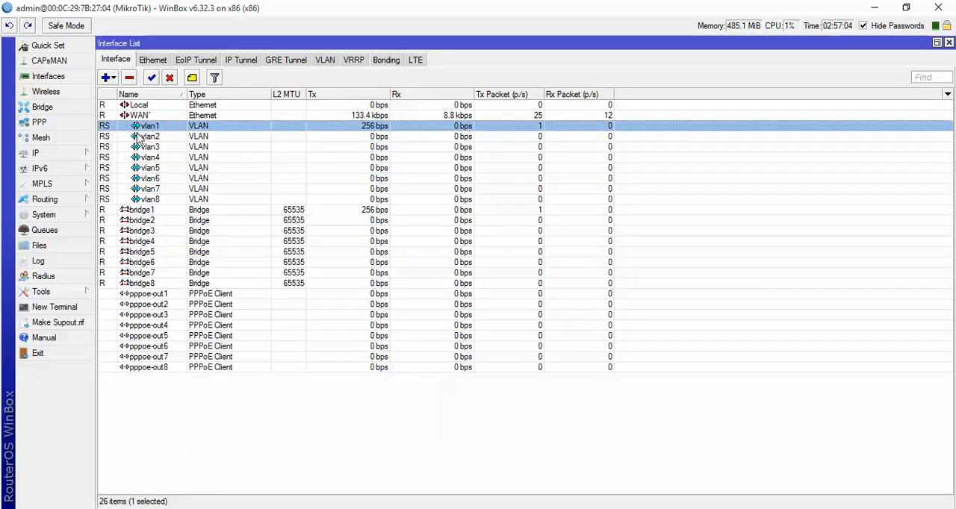
# - Check the general settings of vlan2 and vlan3, closing each interface's properties
pyautogui.click(138, 137)
pyautogui.doubleClick(141, 137)
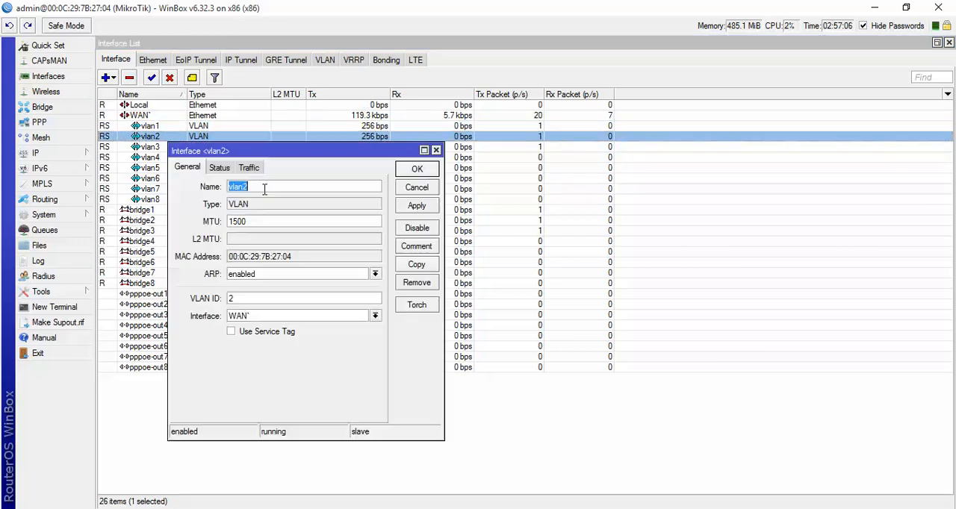
pyautogui.click(417, 171)
pyautogui.doubleClick(173, 146)
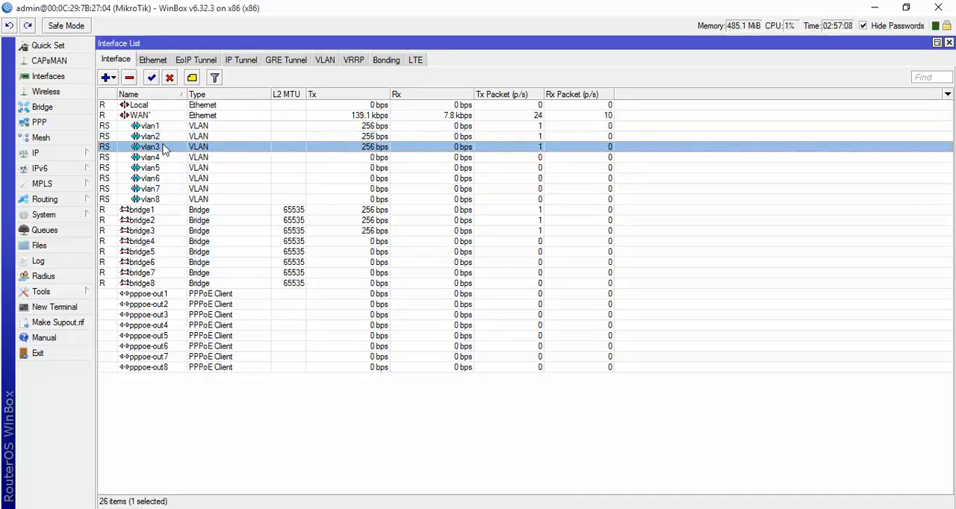
pyautogui.click(411, 171)
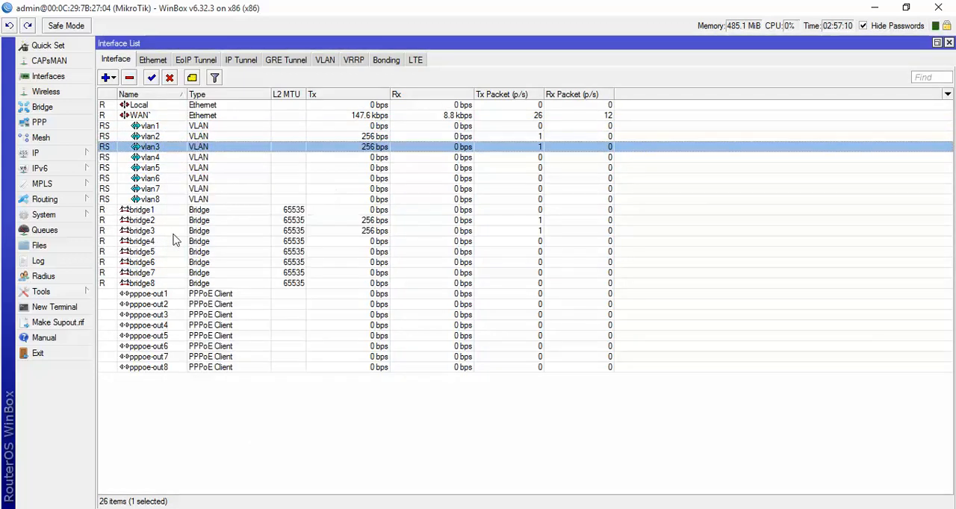
pyautogui.click(160, 212)
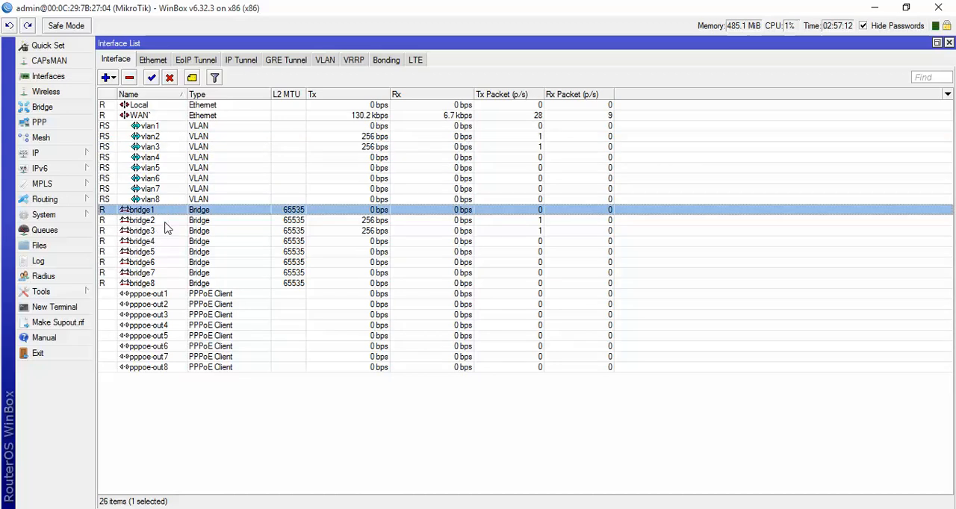
# - For pppoe-out4, paste the copied account username as the user, enter the account password, enable Add Default Route, and apply
pyautogui.doubleClick(164, 327)
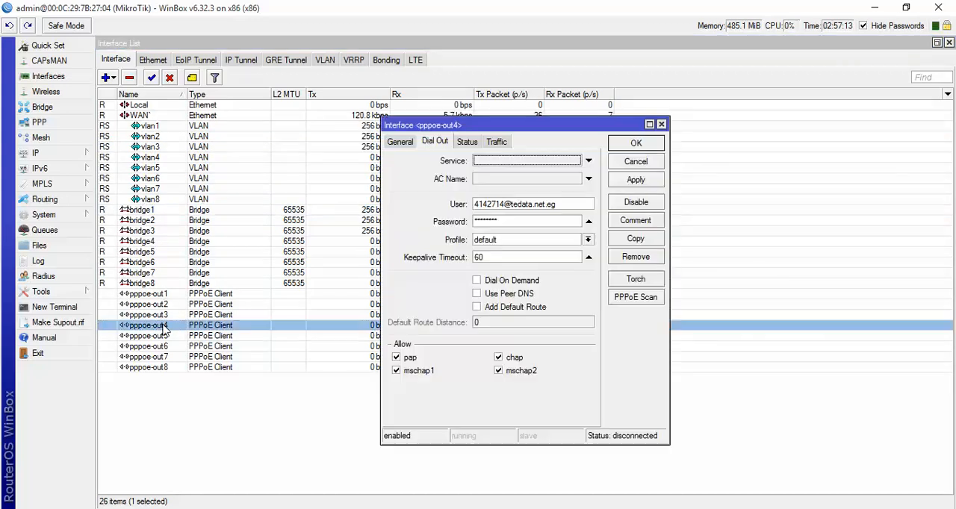
pyautogui.doubleClick(490, 206)
pyautogui.click(498, 246)
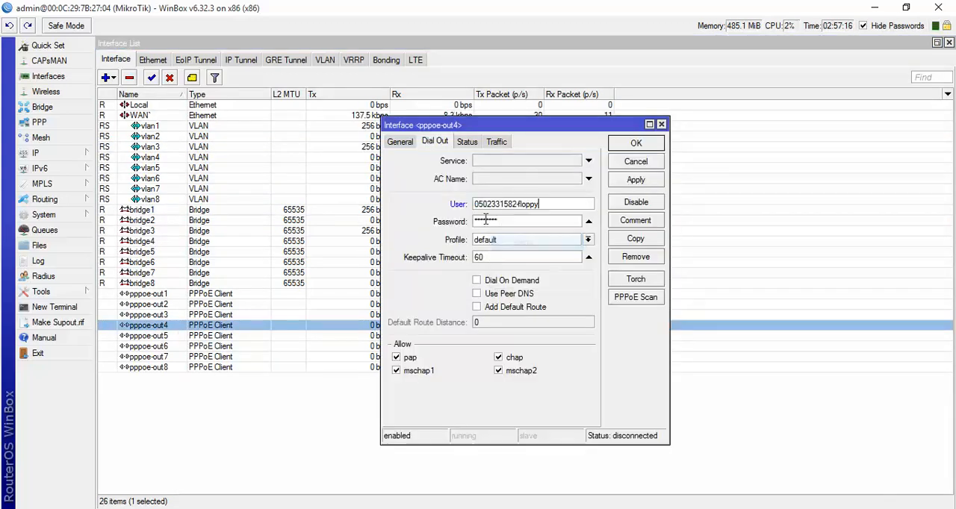
pyautogui.doubleClick(484, 220)
pyautogui.write('*')
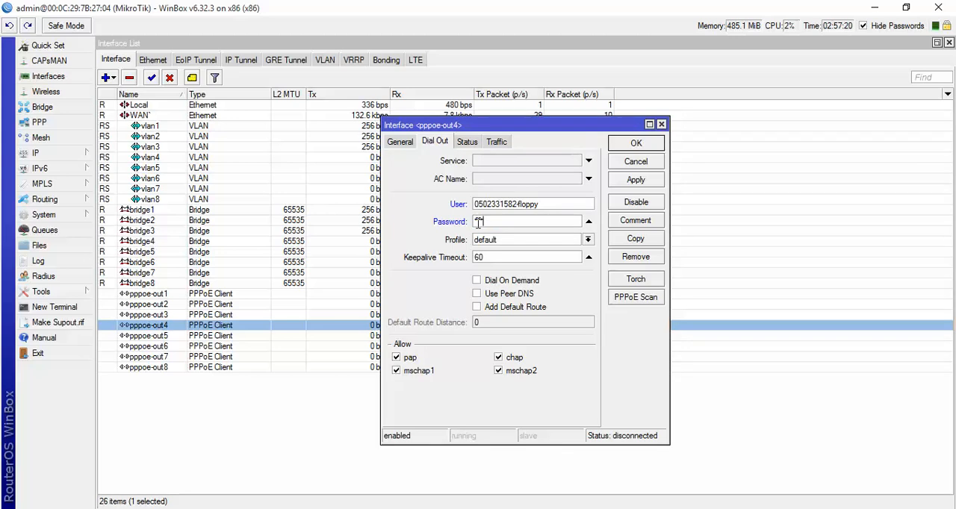
pyautogui.click(476, 307)
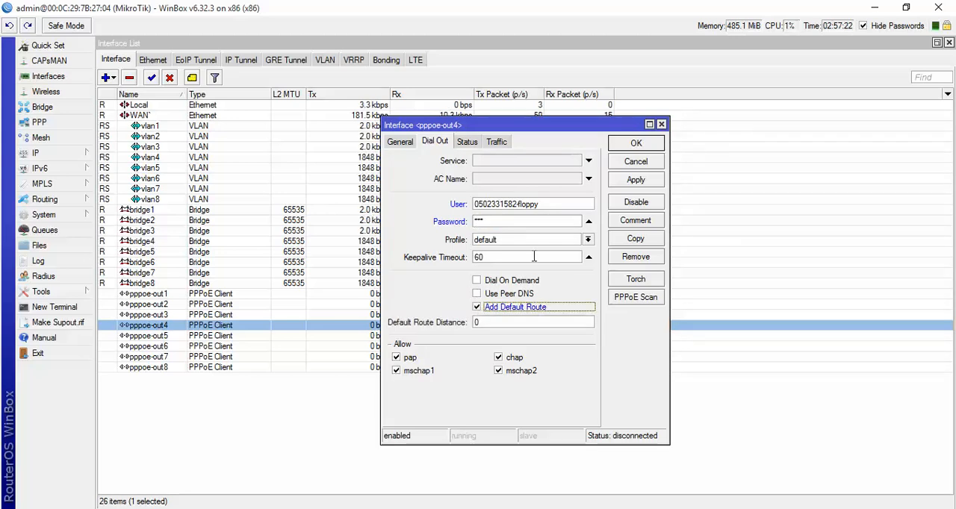
pyautogui.click(619, 176)
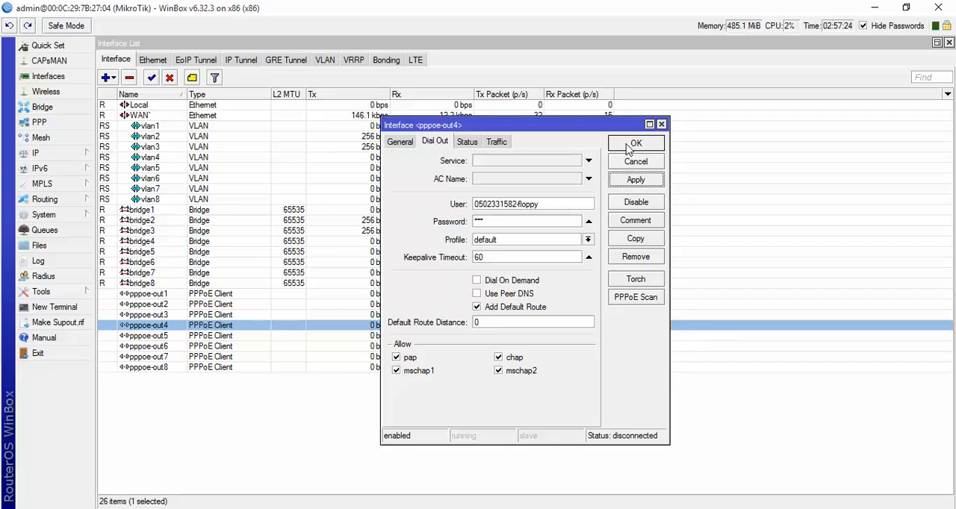
# - Assign pppoe-out4 to the bridge4 interface and confirm its settings
pyautogui.click(409, 147)
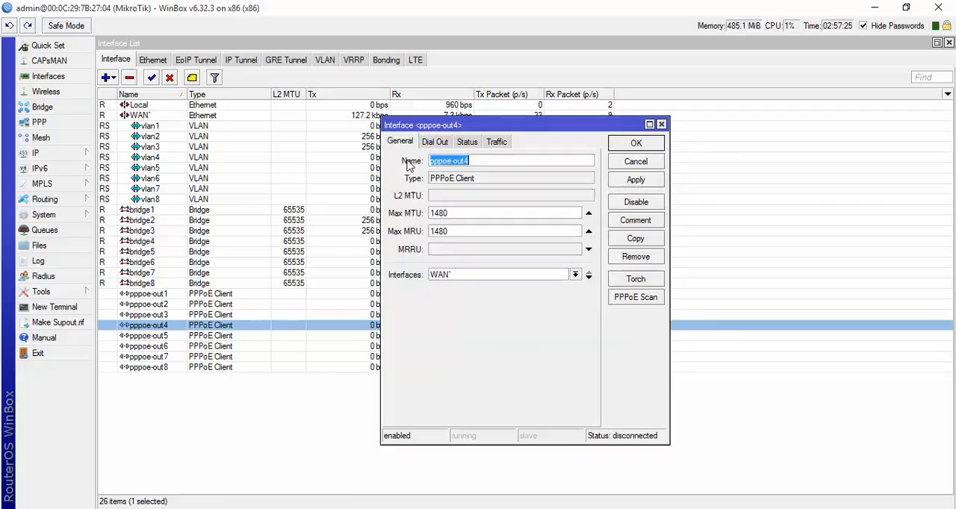
pyautogui.click(440, 278)
pyautogui.click(448, 331)
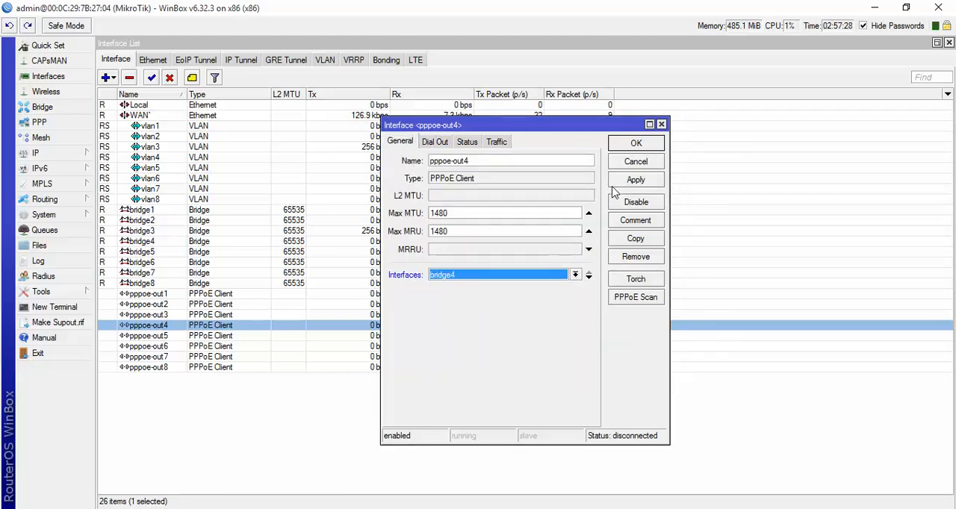
pyautogui.click(635, 180)
pyautogui.click(617, 147)
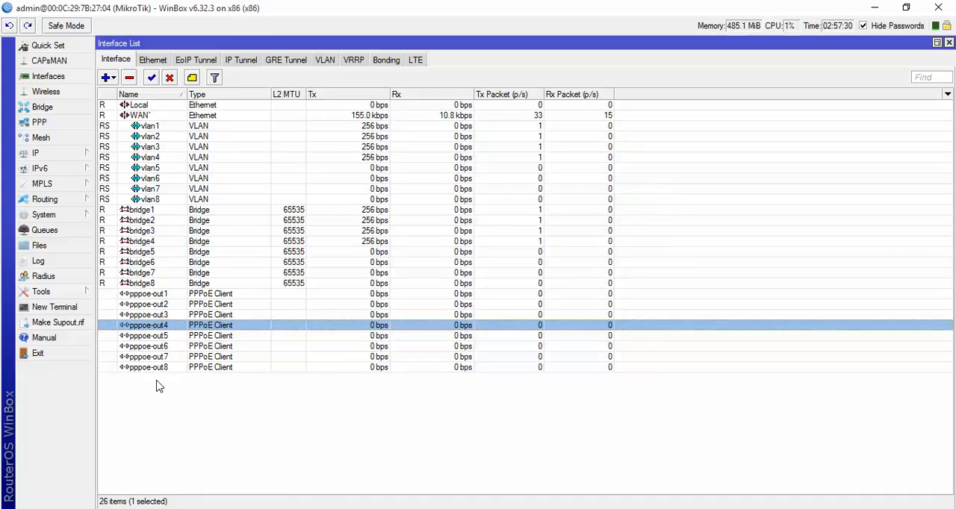
# - Open pppoe-out5's properties and assign it to the bridge5 interface
pyautogui.doubleClick(152, 336)
pyautogui.click(442, 276)
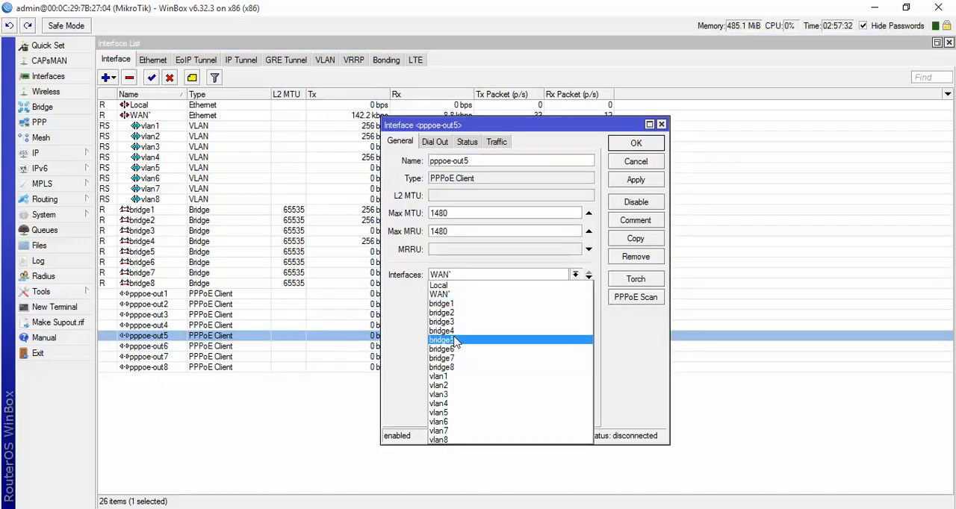
pyautogui.click(447, 338)
# - For pppoe-out5, paste the copied account username as the user, enter the account password, enable Add Default Route, and confirm
pyautogui.click(435, 142)
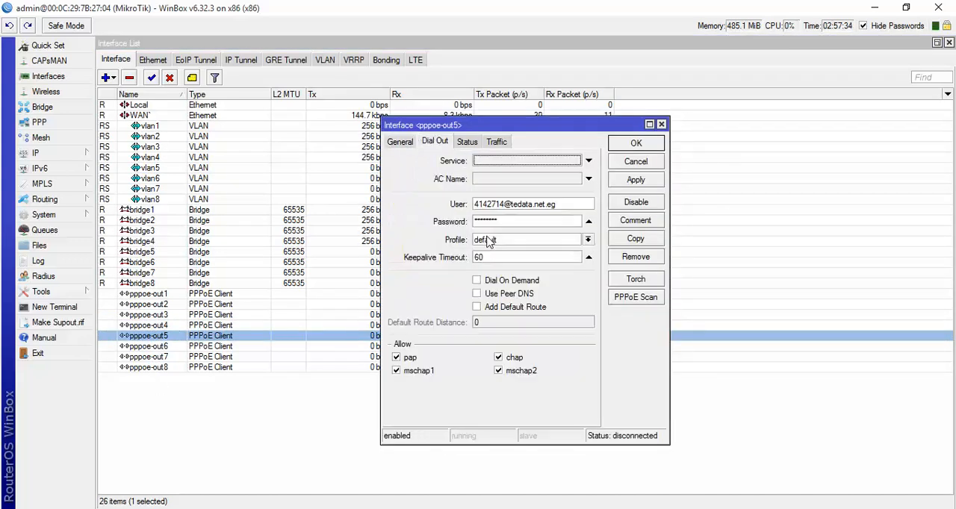
pyautogui.doubleClick(488, 205)
pyautogui.rightClick(488, 206)
pyautogui.click(501, 244)
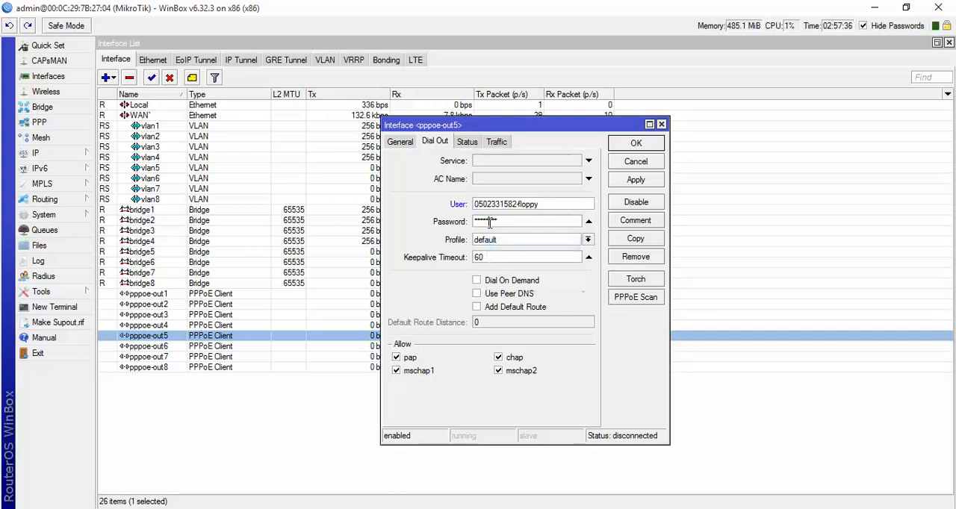
pyautogui.doubleClick(487, 221)
pyautogui.write('**')
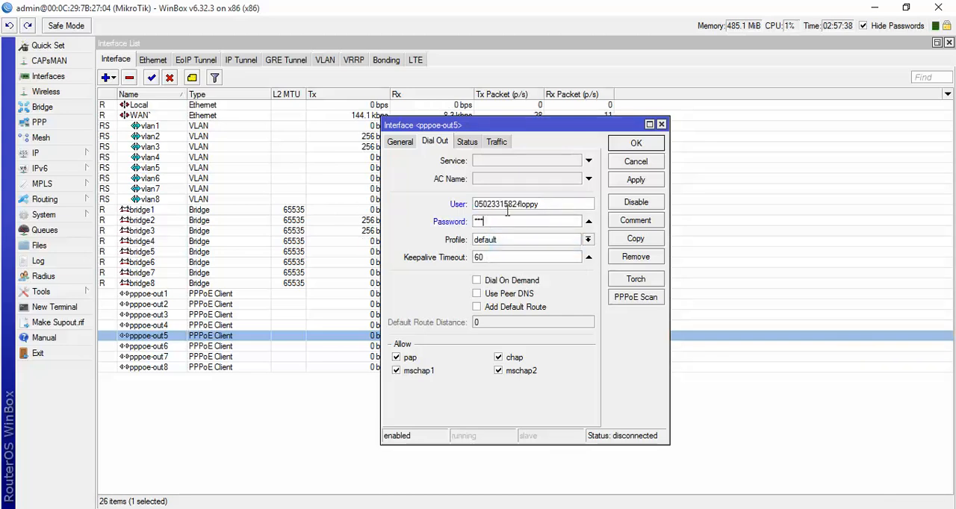
pyautogui.click(621, 182)
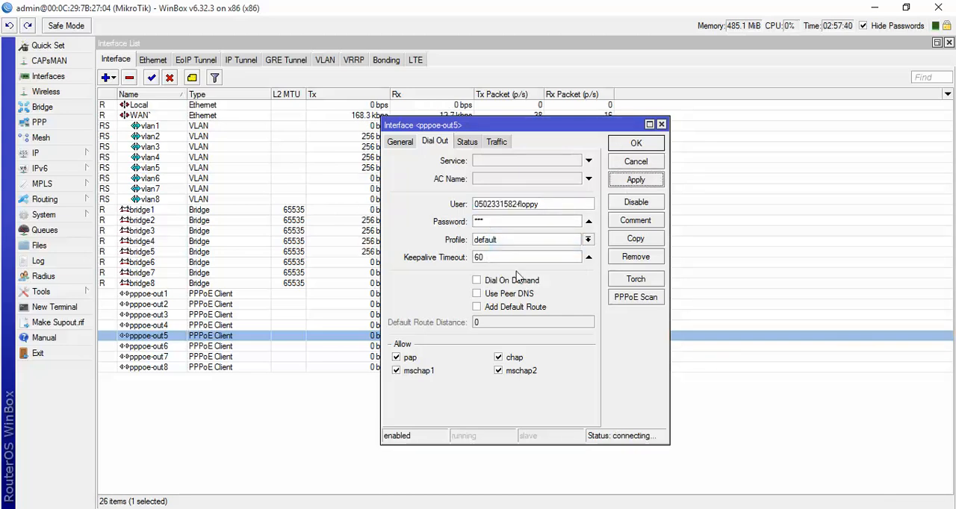
pyautogui.click(515, 308)
pyautogui.click(633, 149)
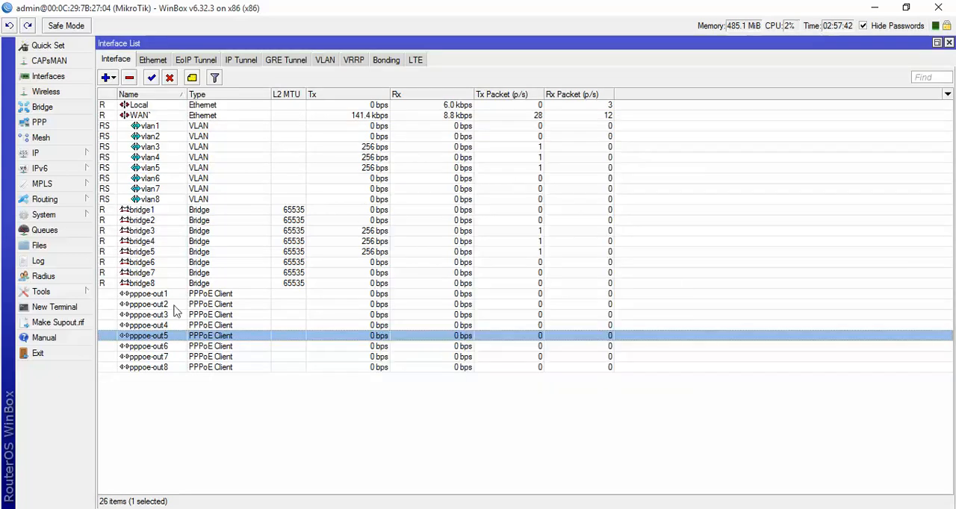
# - For pppoe-out6, paste the copied account username as the user, enter the account password, enable Add Default Route, and confirm
pyautogui.doubleClick(166, 347)
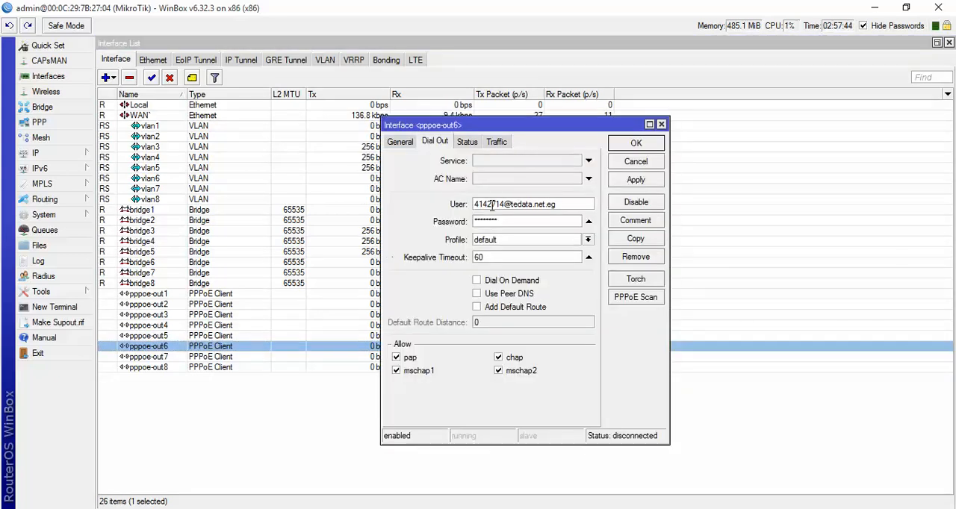
pyautogui.doubleClick(491, 205)
pyautogui.rightClick(501, 206)
pyautogui.click(512, 246)
pyautogui.doubleClick(485, 221)
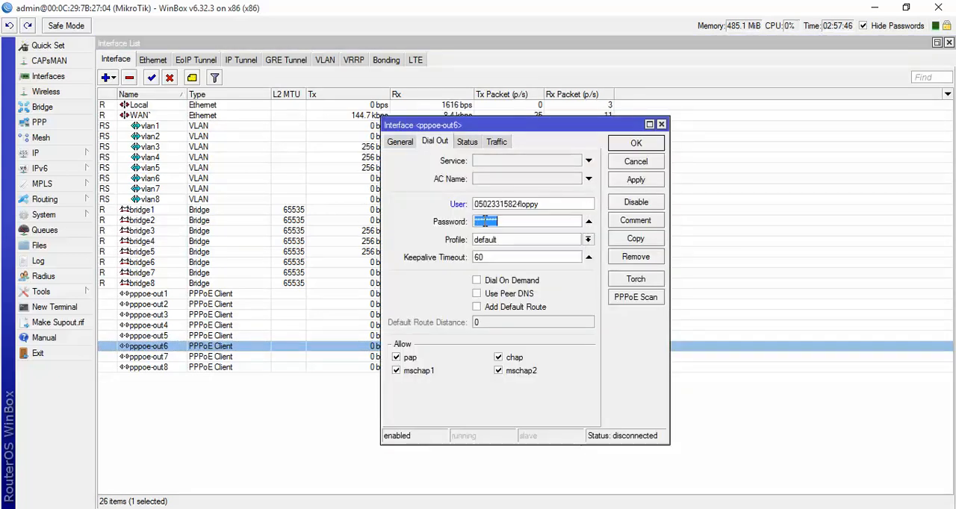
pyautogui.write('***')
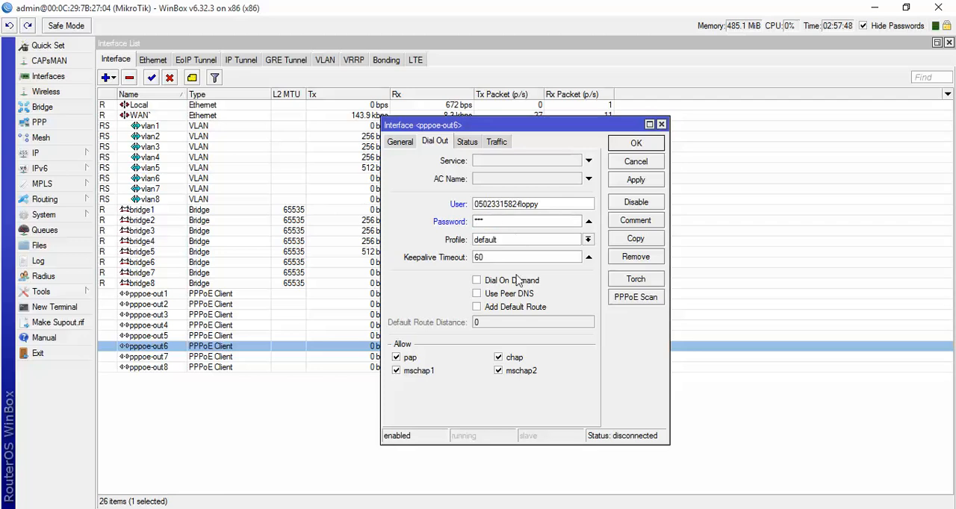
pyautogui.click(505, 307)
pyautogui.click(631, 143)
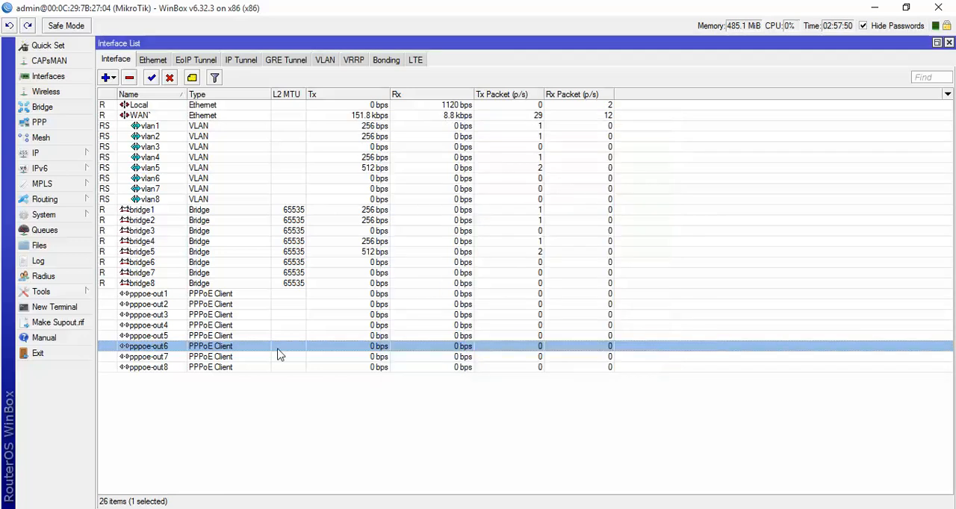
# - For pppoe-out7, paste the copied account username as the user, enter the account password, enable Add Default Route, and confirm
pyautogui.doubleClick(278, 356)
pyautogui.doubleClick(503, 206)
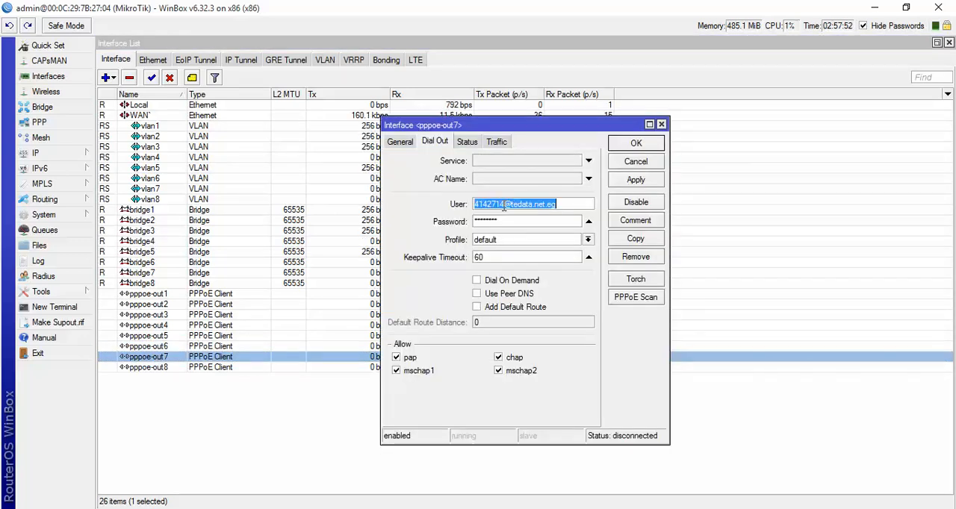
pyautogui.rightClick(503, 206)
pyautogui.click(522, 245)
pyautogui.doubleClick(495, 221)
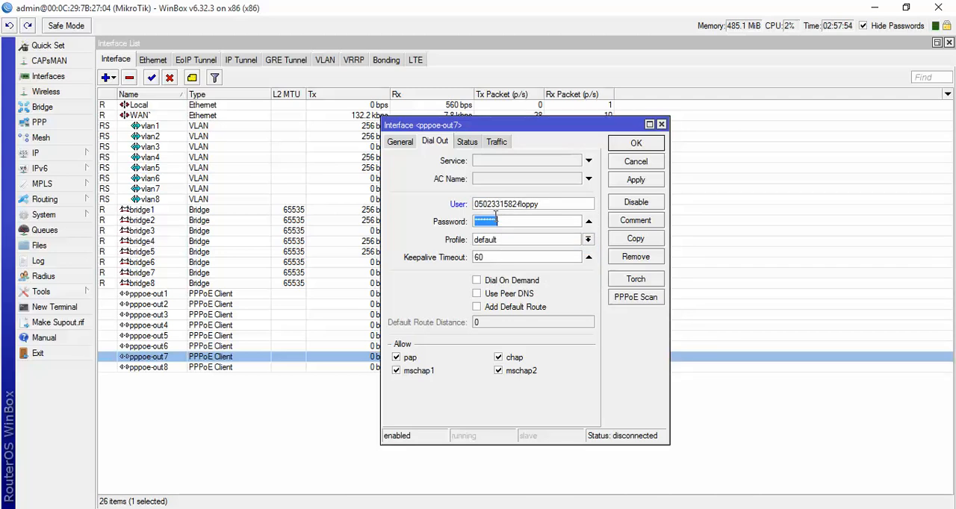
pyautogui.write('***')
pyautogui.click(497, 309)
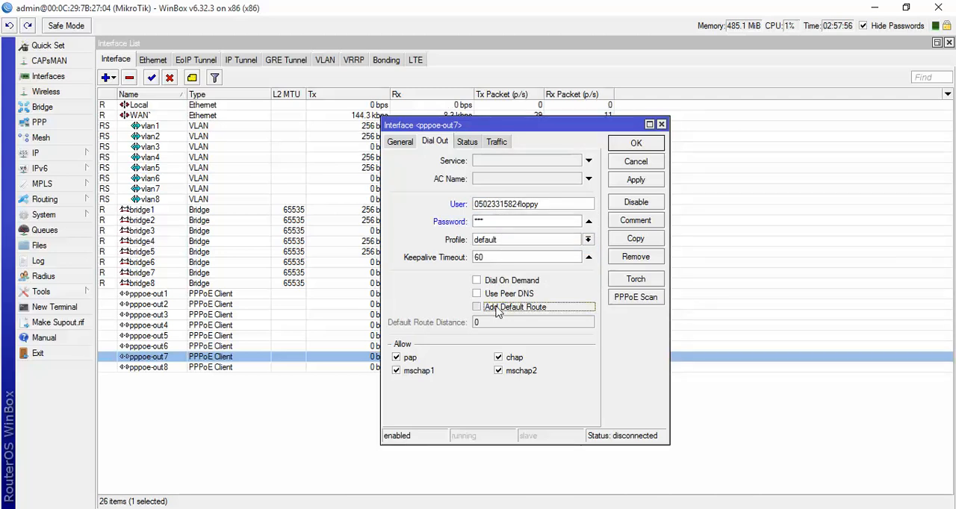
pyautogui.click(623, 144)
# - For pppoe-out8, paste the copied account username as the user, enter the account password, enable Add Default Route, and confirm
pyautogui.click(189, 371)
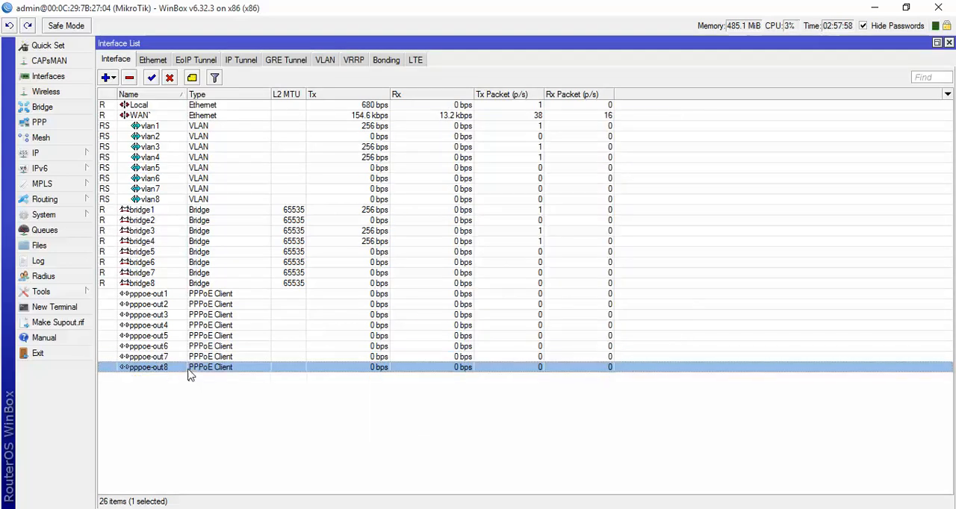
pyautogui.doubleClick(189, 371)
pyautogui.doubleClick(501, 204)
pyautogui.rightClick(499, 202)
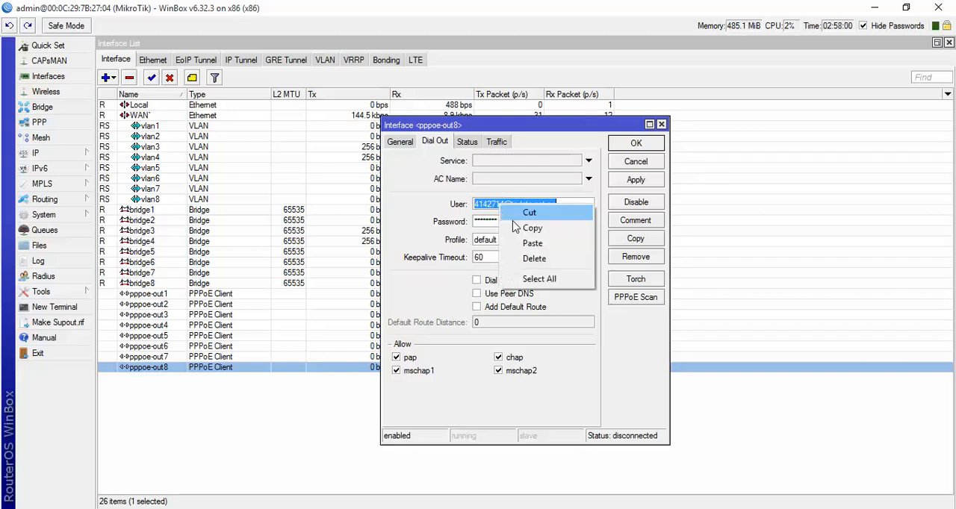
pyautogui.click(527, 241)
pyautogui.doubleClick(493, 221)
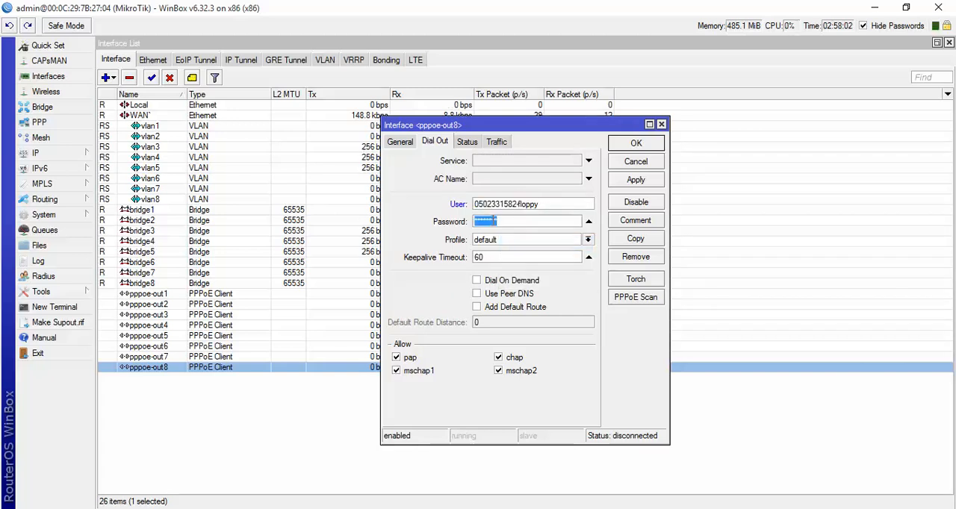
pyautogui.write('*')
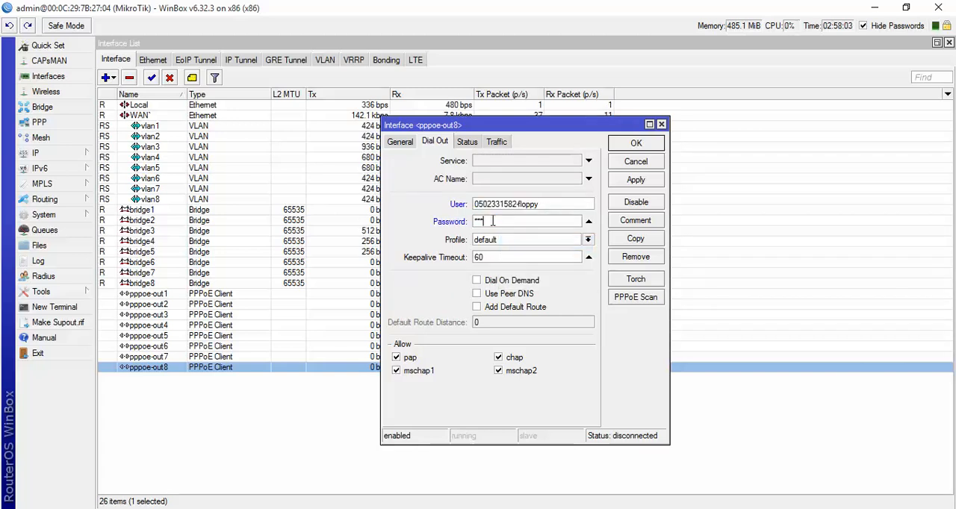
pyautogui.click(500, 309)
pyautogui.click(634, 181)
pyautogui.click(630, 144)
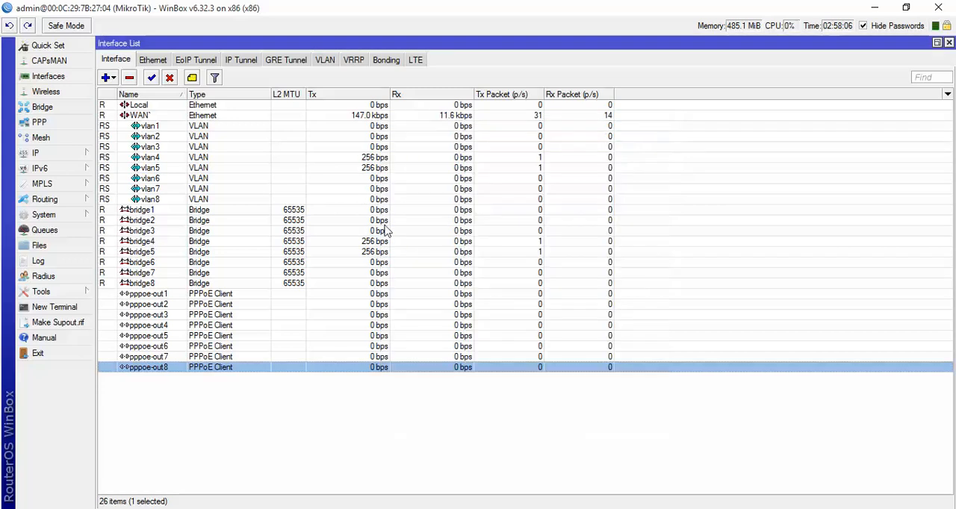
# - Review which interface pppoe-out1 is bound to and the available interface choices, closing its properties without changes
pyautogui.doubleClick(148, 296)
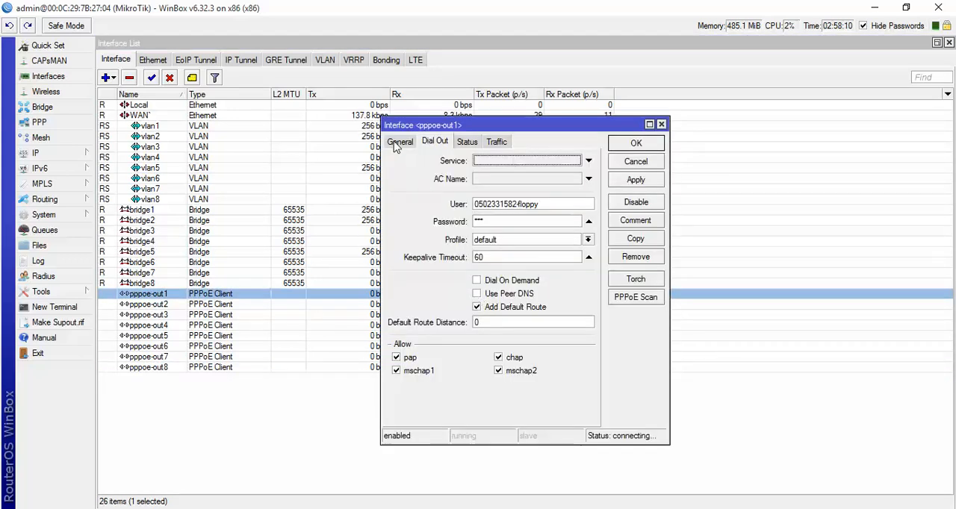
pyautogui.click(399, 142)
pyautogui.click(486, 275)
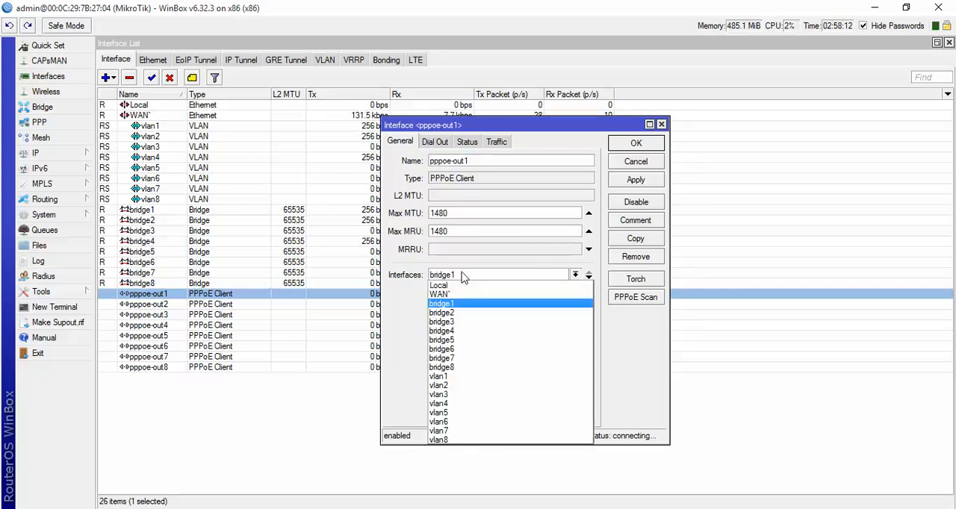
pyautogui.click(396, 299)
pyautogui.click(574, 275)
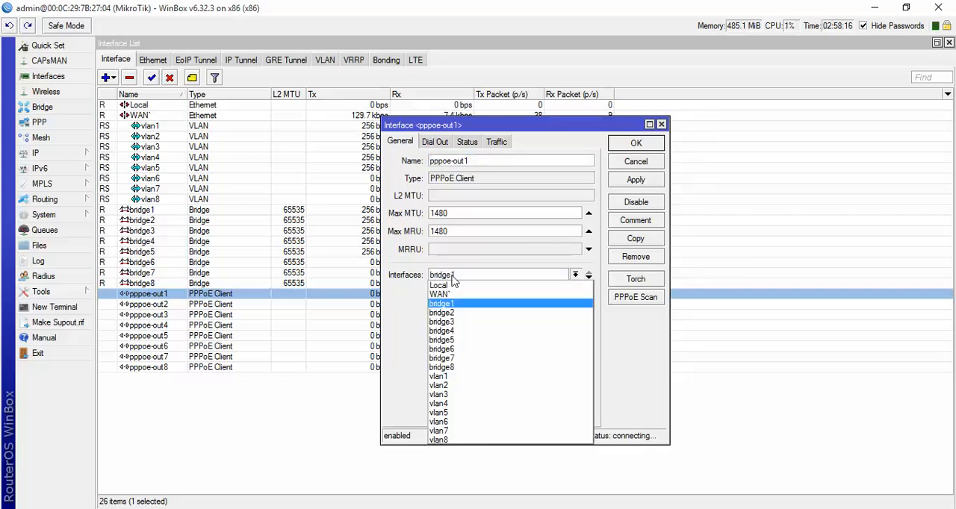
pyautogui.click(400, 330)
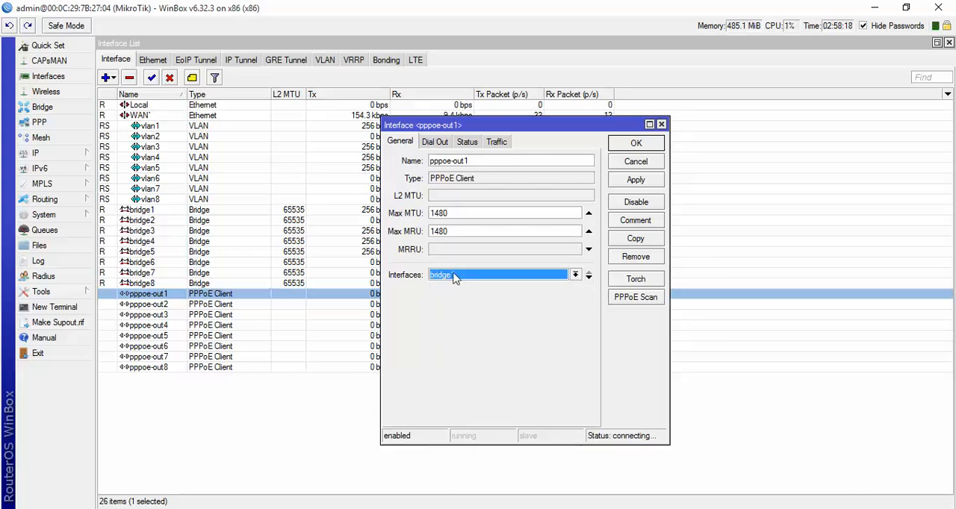
pyautogui.click(631, 164)
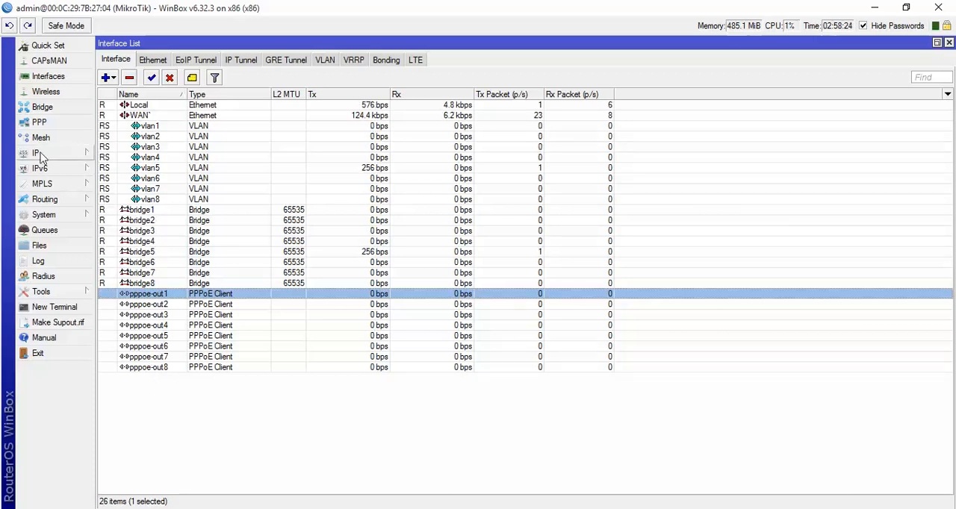
# - Check the router's IP address list, selecting the 192.168.88.1 entry assigned to the Local interface
pyautogui.click(41, 153)
pyautogui.click(119, 185)
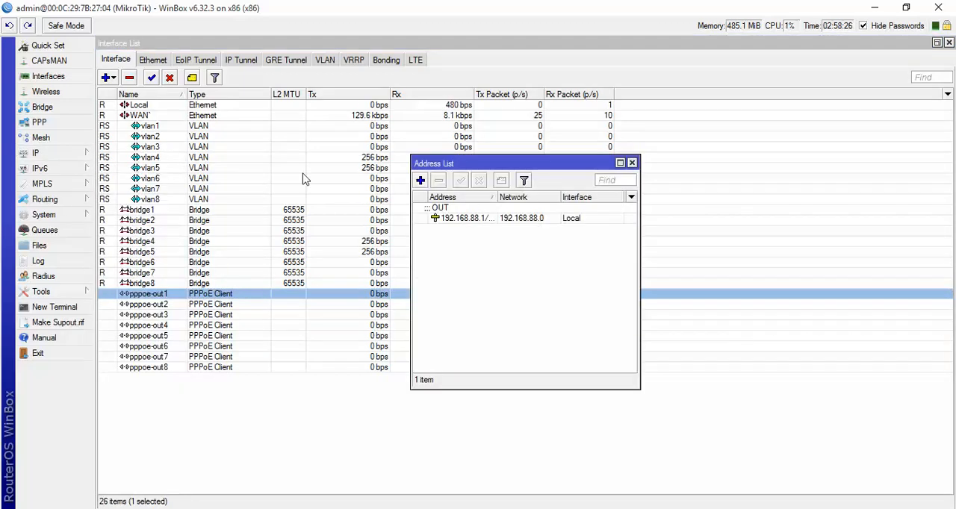
pyautogui.click(489, 219)
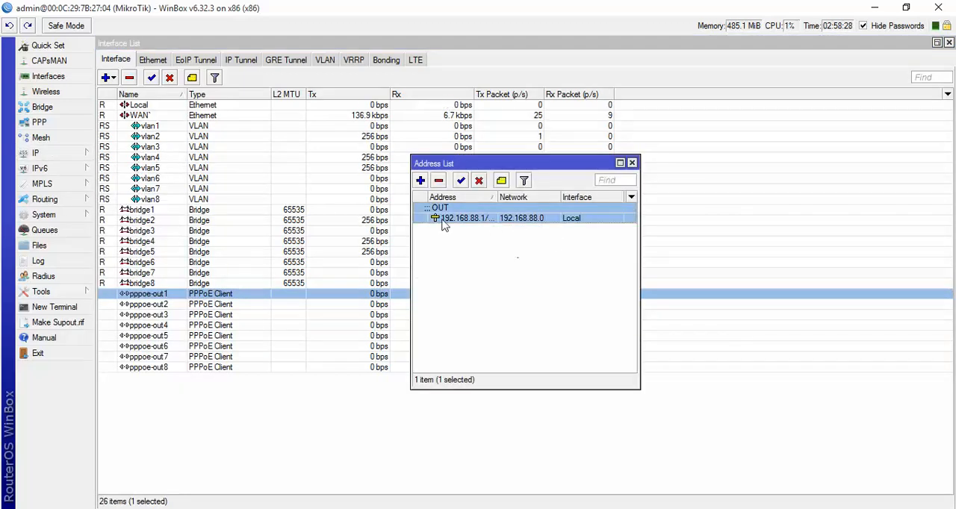
# - Examine the firewall's NAT rules in a maximized window with the Out. Interface column widened enough to read each interface name
pyautogui.click(44, 153)
pyautogui.click(142, 264)
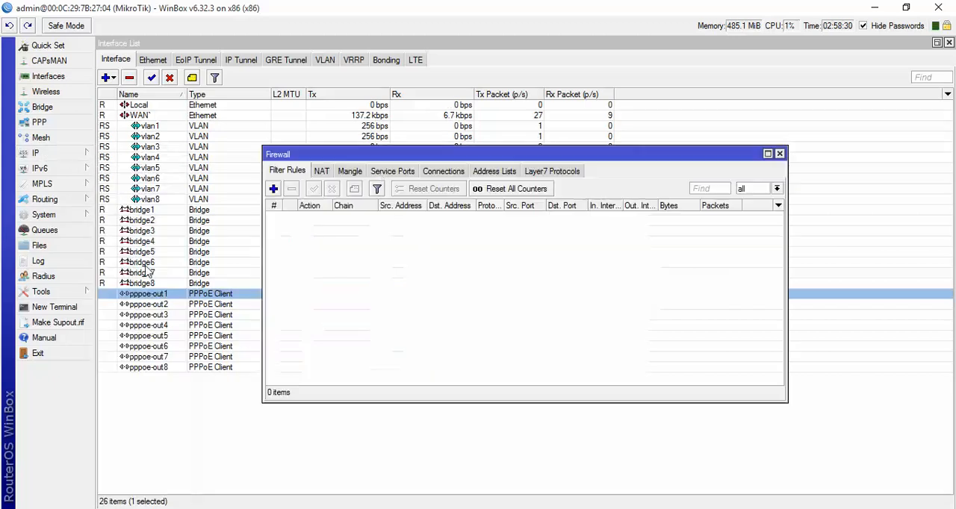
pyautogui.click(323, 172)
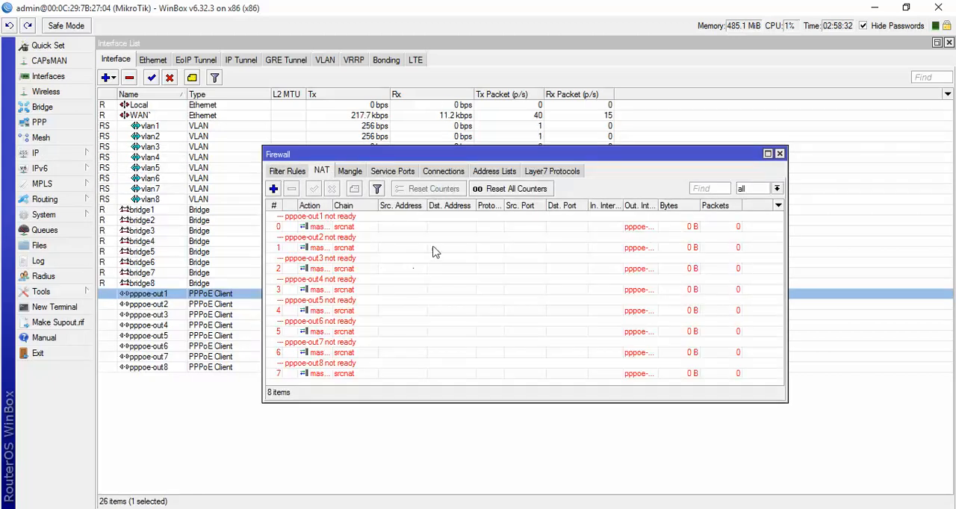
pyautogui.doubleClick(423, 153)
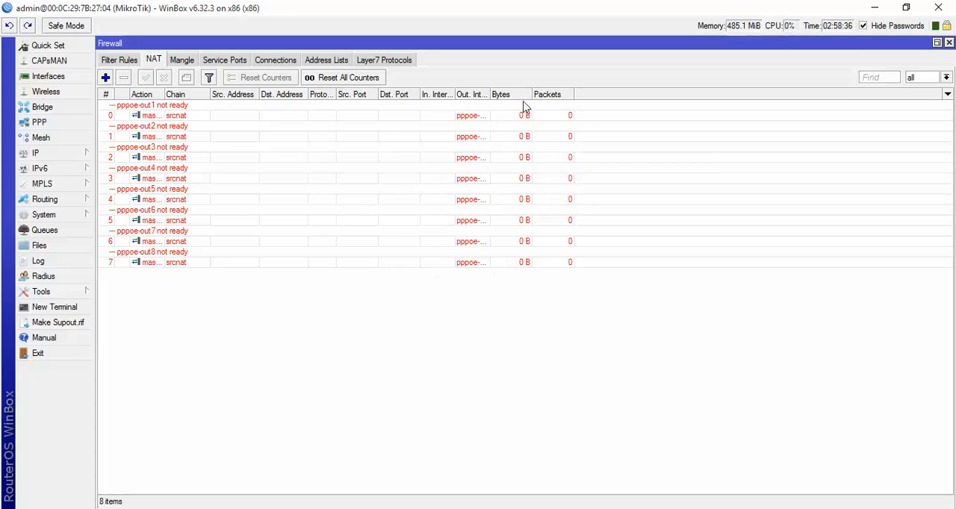
pyautogui.moveTo(489, 94); pyautogui.dragTo(534, 94)
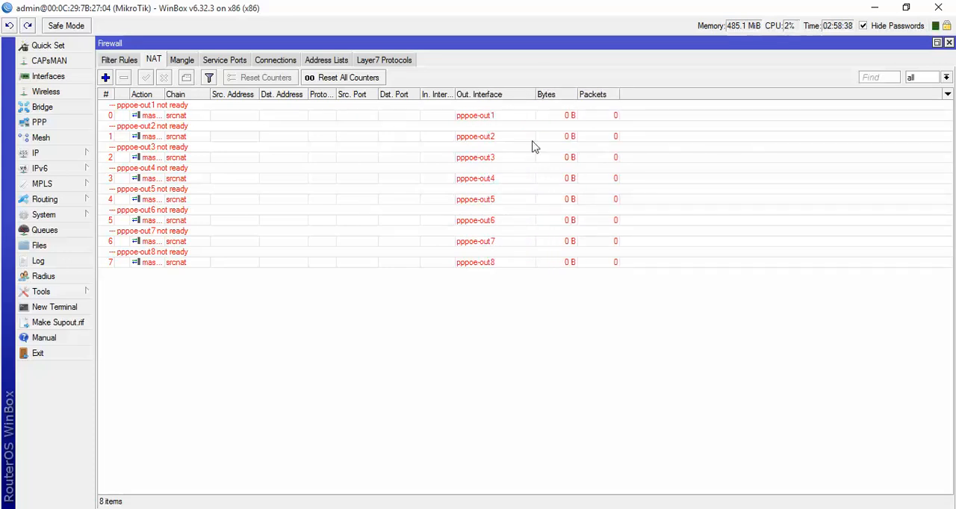
# - Look through the firewall's mangle rules across the input, output and prerouting chains
pyautogui.click(187, 60)
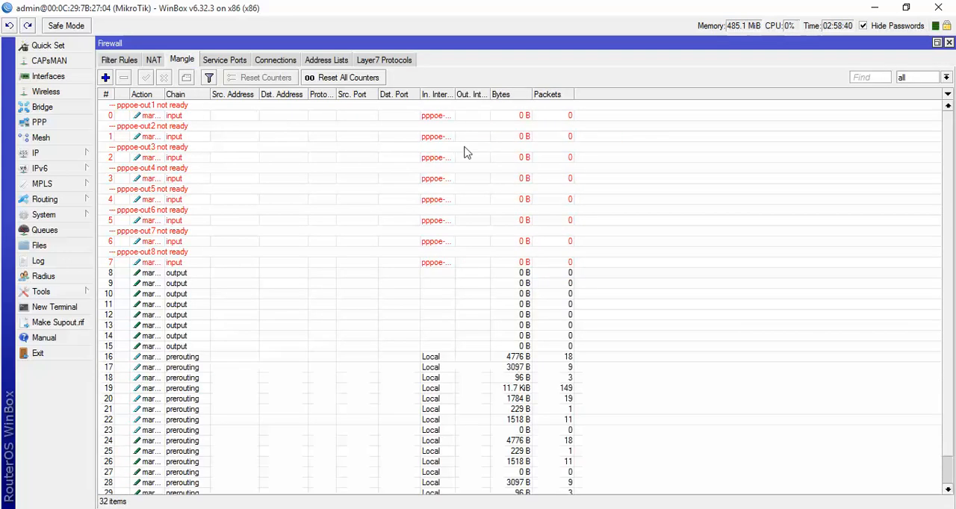
pyautogui.scroll(-1, 469, 218)
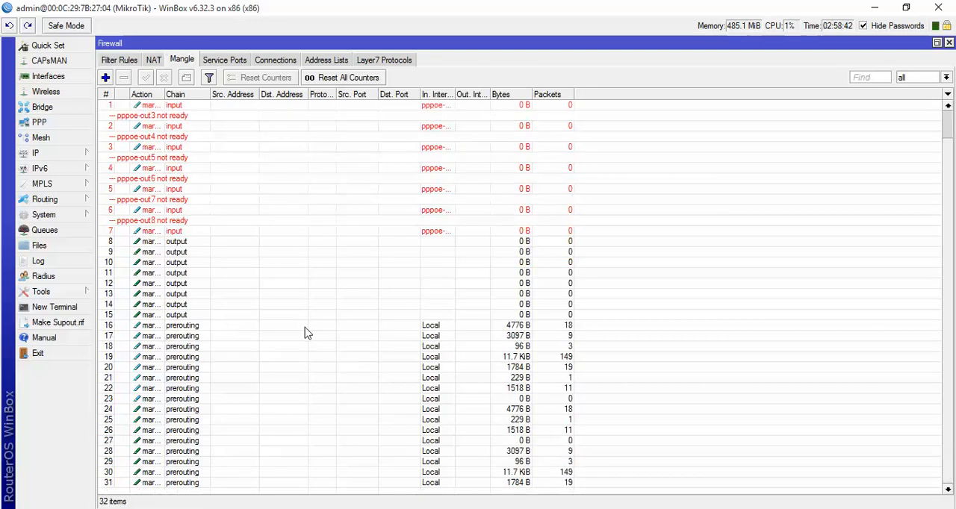
pyautogui.scroll(1, 308, 339)
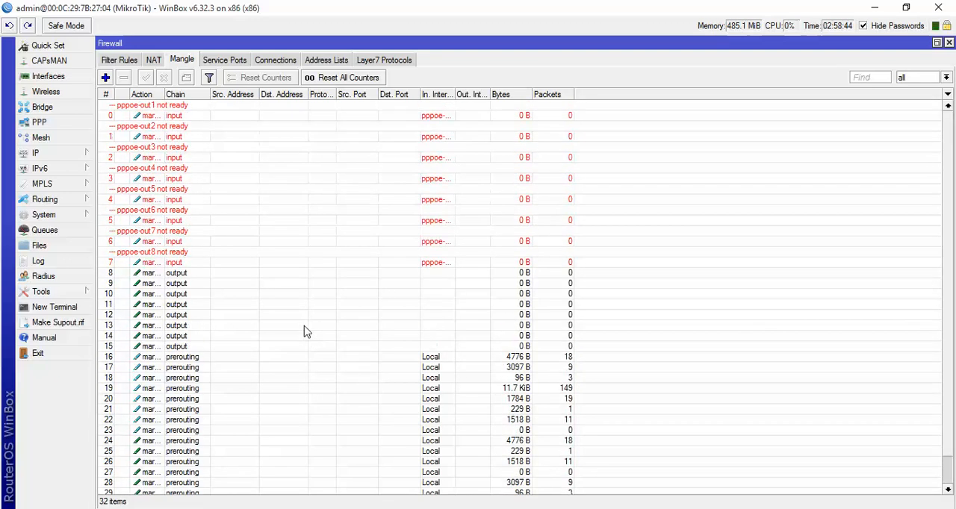
pyautogui.scroll(-1, 302, 330)
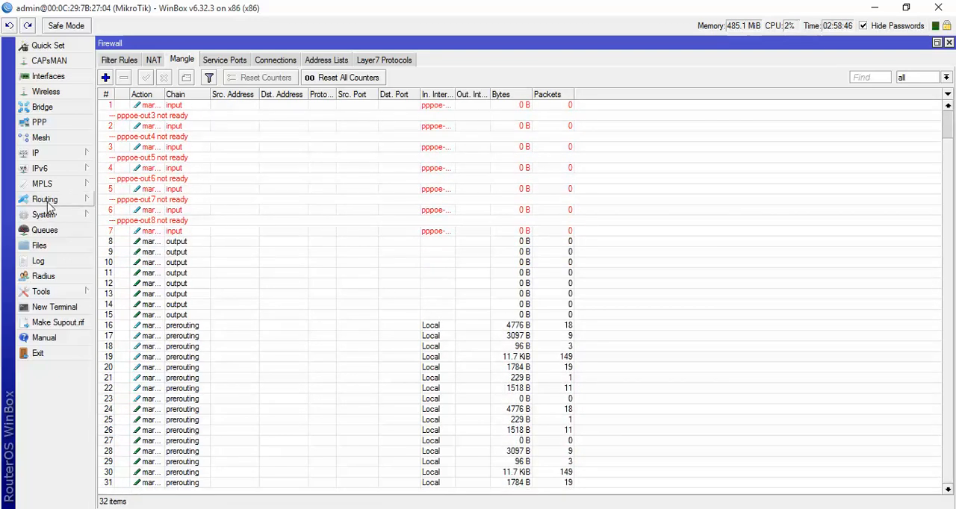
# - Examine the gateways, distances and routing marks in the maximized route list, close it and return to the interface list
pyautogui.click(36, 153)
pyautogui.click(128, 356)
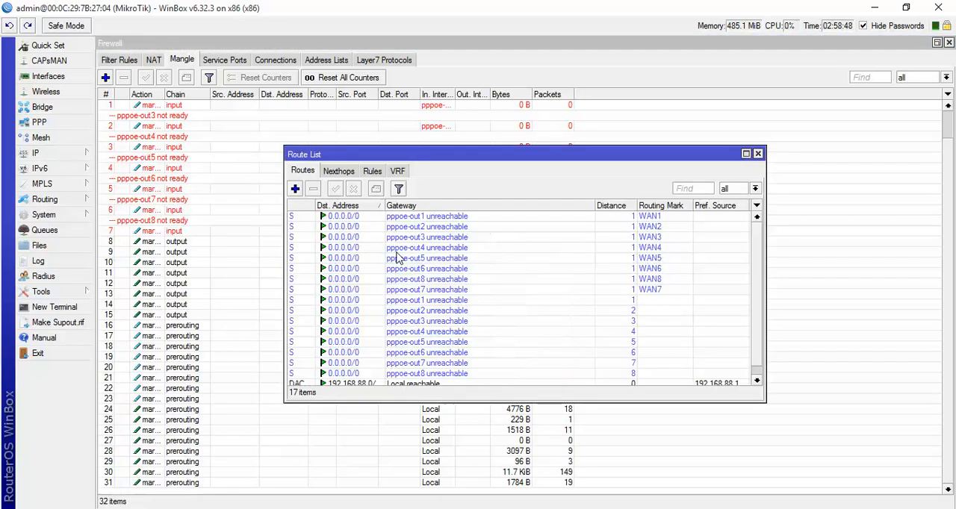
pyautogui.doubleClick(595, 154)
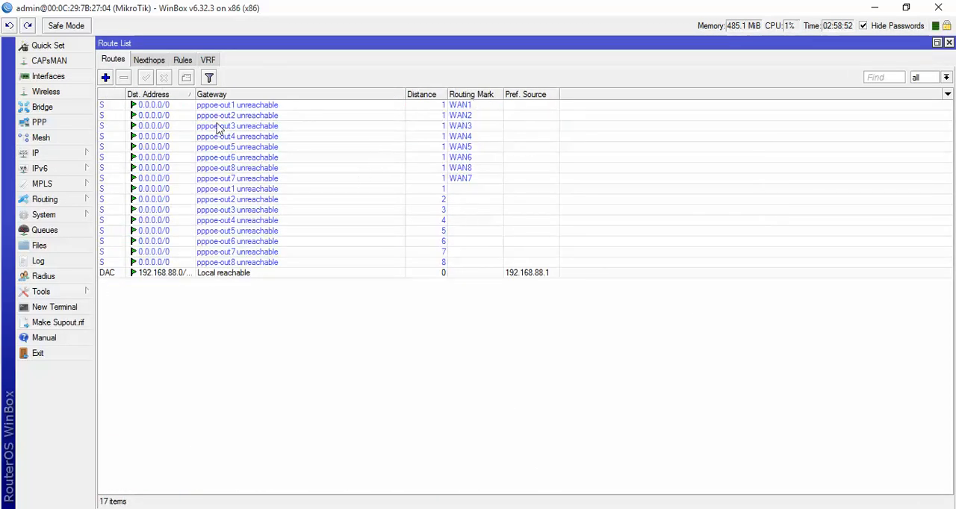
pyautogui.click(207, 157)
pyautogui.click(211, 168)
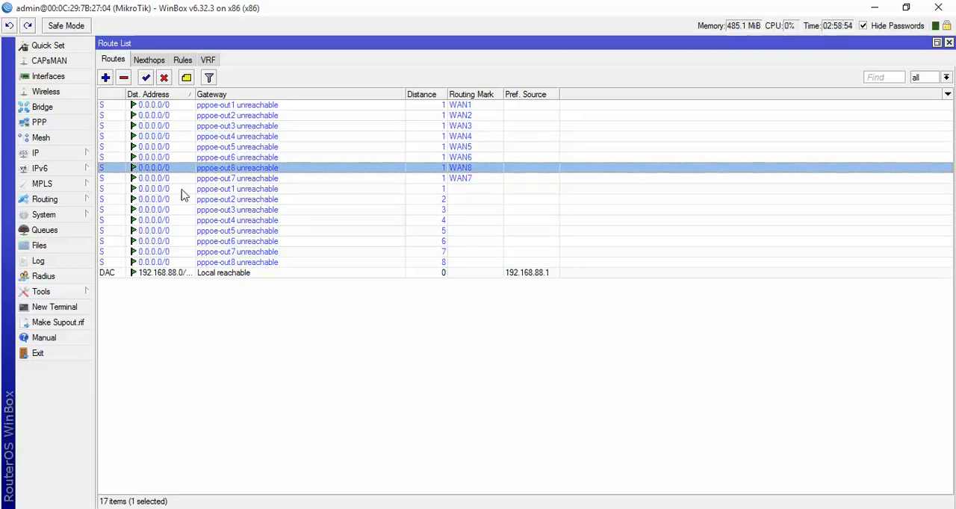
pyautogui.click(948, 44)
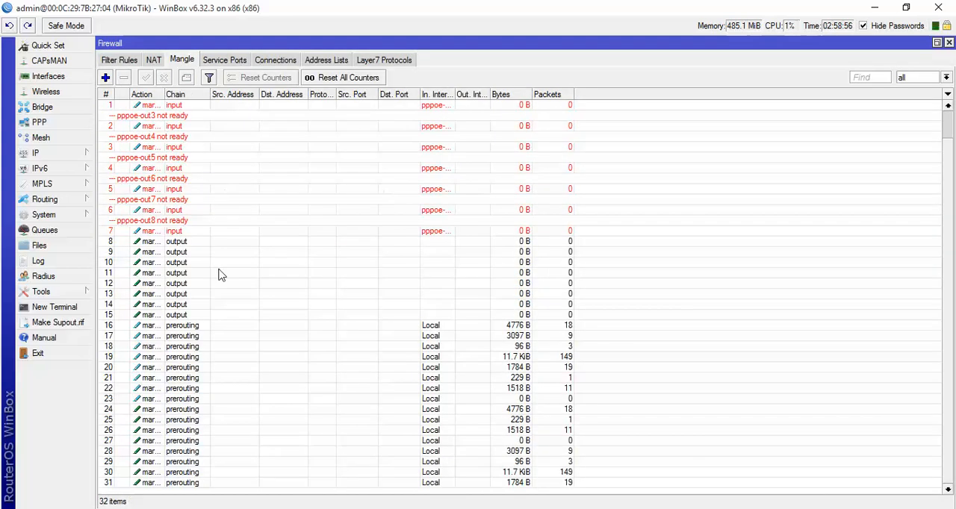
pyautogui.click(66, 77)
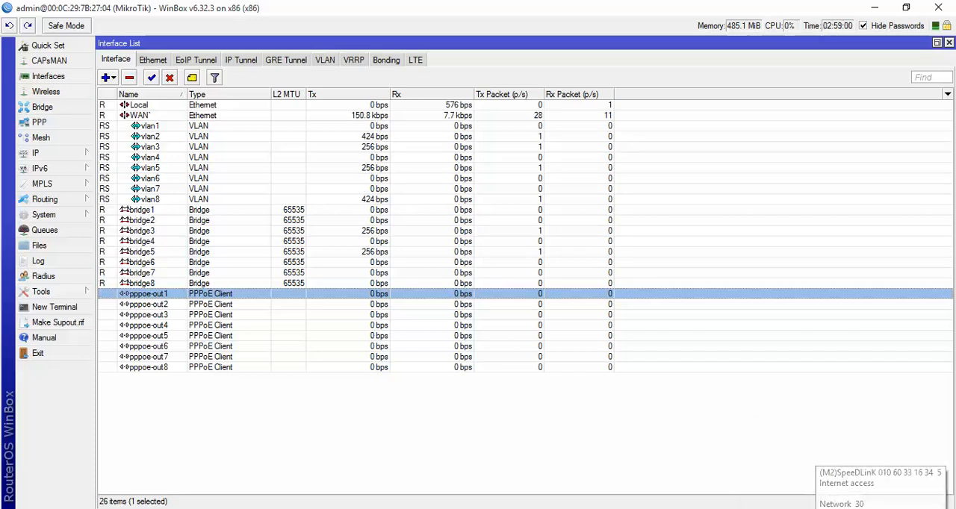
# - In the Windows network connections, set the Ethernet adapter's IPv4 properties to obtain the IP address and DNS server address automatically
pyautogui.click(803, 508)
pyautogui.rightClick(830, 508)
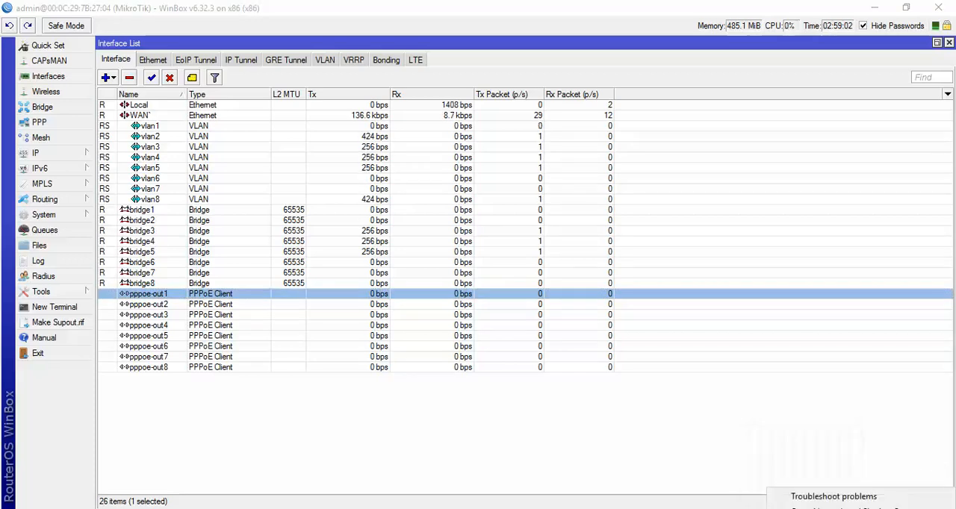
pyautogui.click(830, 507)
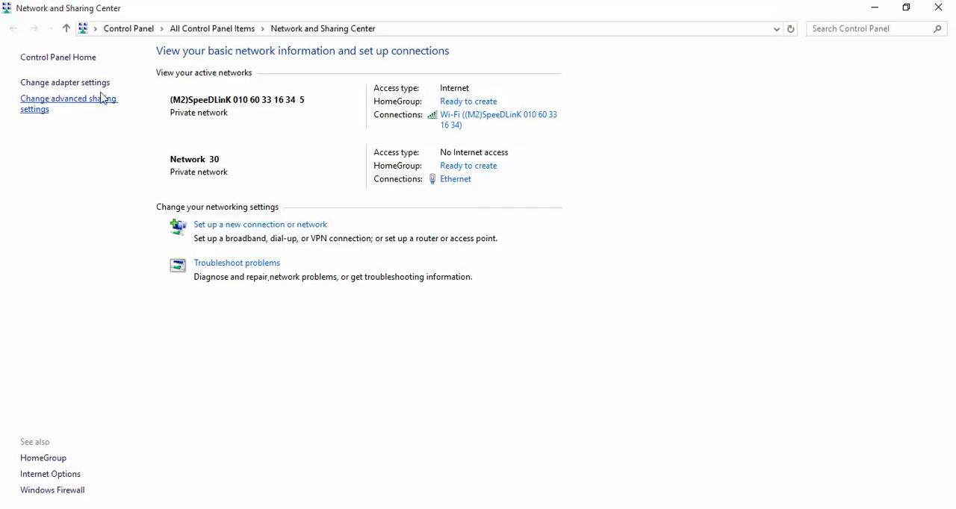
pyautogui.click(67, 83)
pyautogui.doubleClick(62, 98)
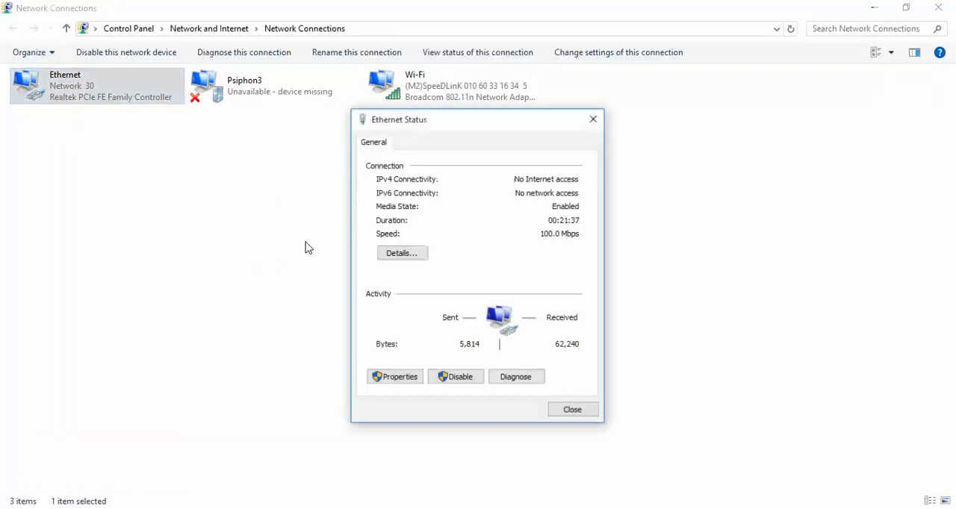
pyautogui.click(393, 380)
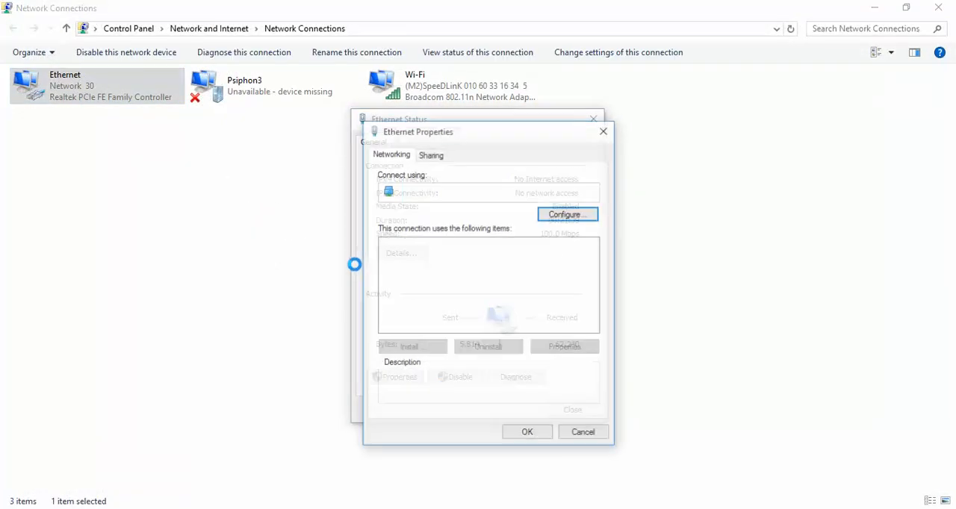
pyautogui.doubleClick(468, 295)
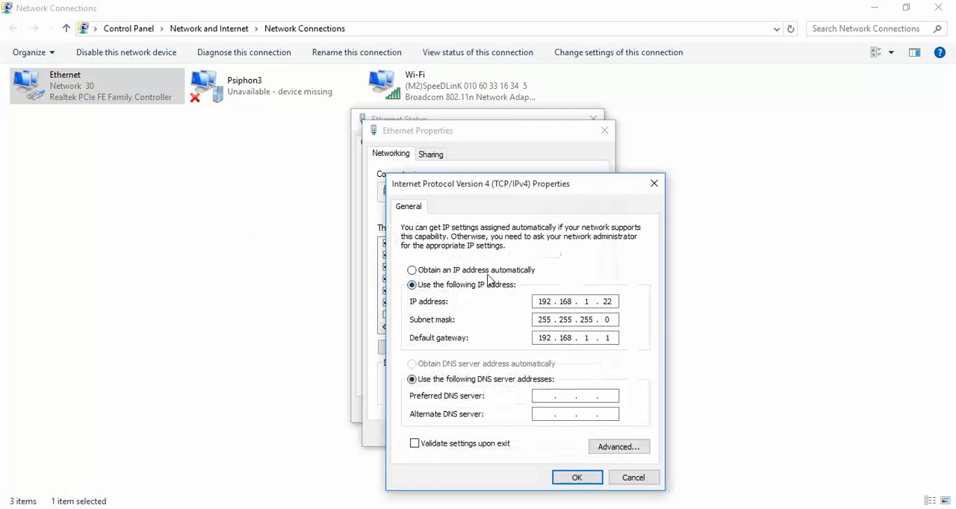
pyautogui.click(478, 270)
pyautogui.click(440, 366)
pyautogui.click(567, 478)
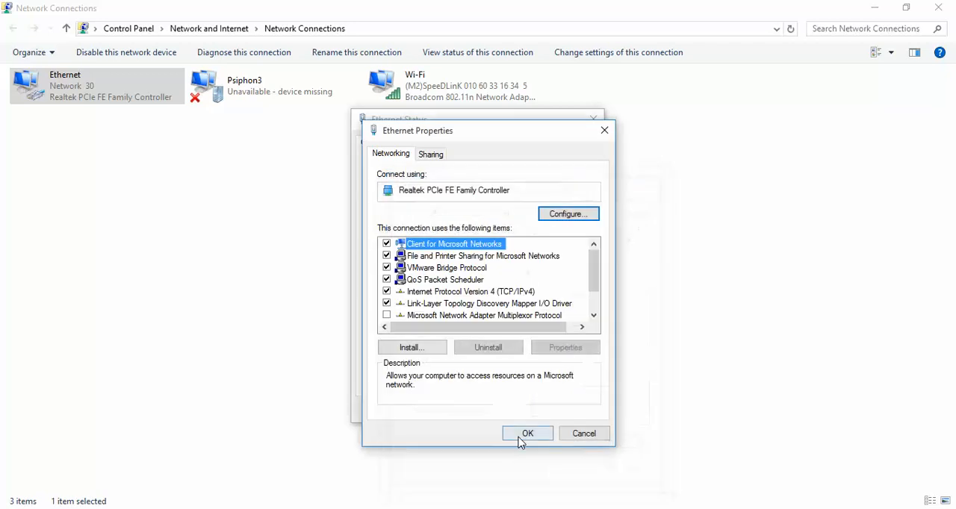
pyautogui.click(523, 435)
pyautogui.click(572, 414)
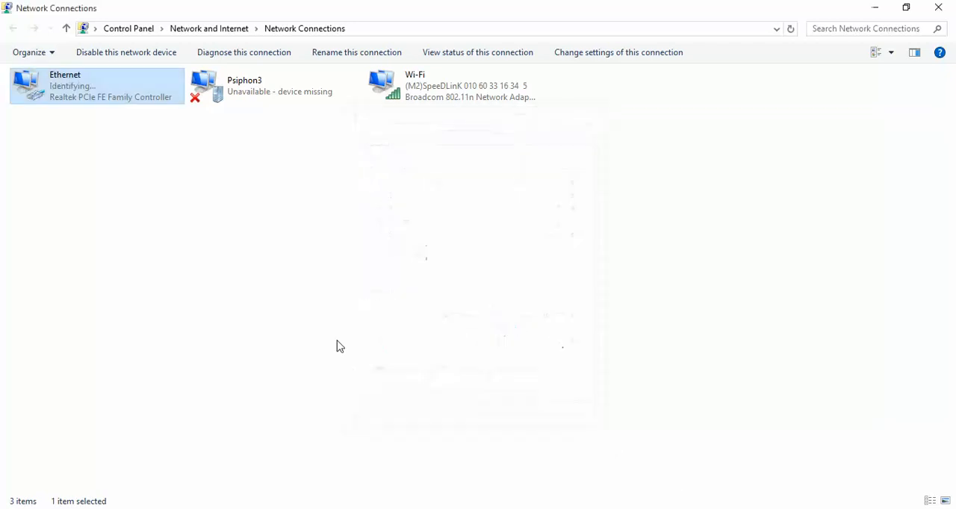
# - Close the WinBox session, reconnect to the router at 00:0C:29:7B:27:04 as admin, and maximize the session and its interface list
pyautogui.click(339, 346)
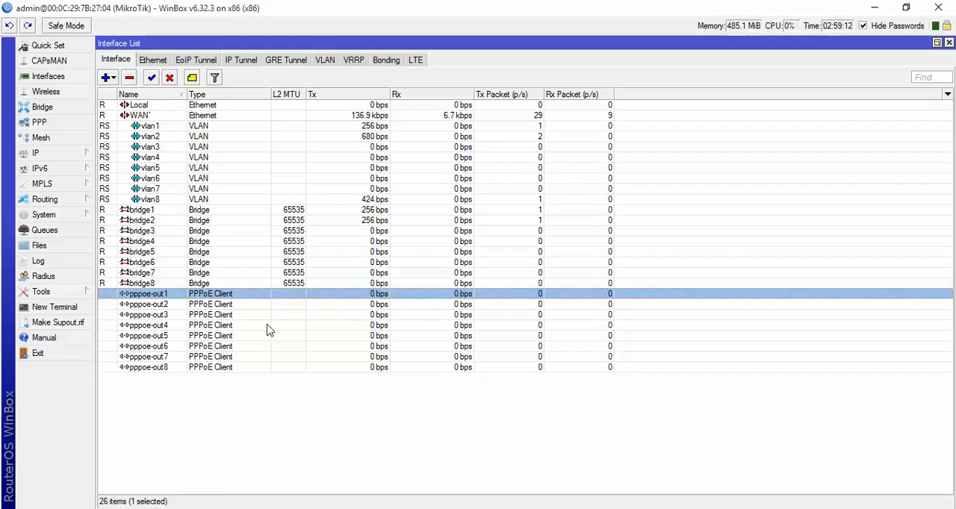
pyautogui.click(511, 272)
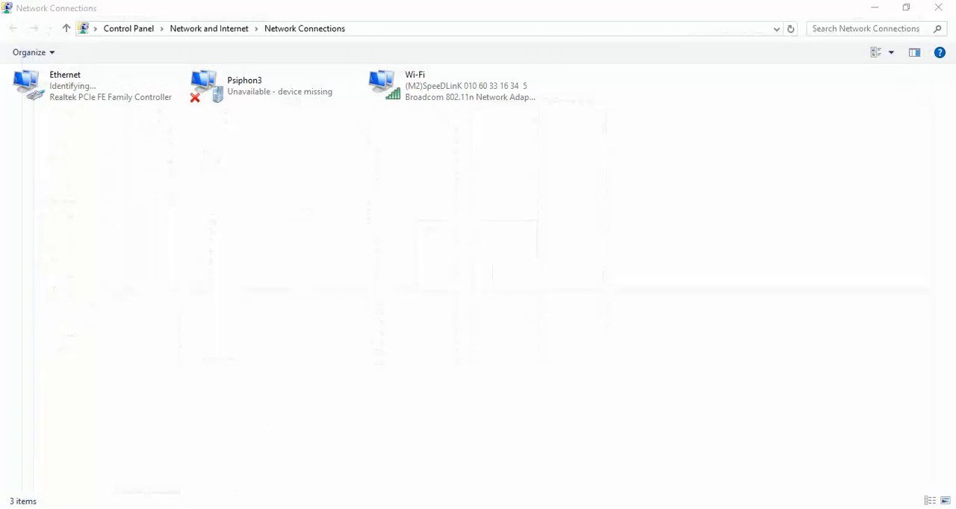
pyautogui.click(745, 137)
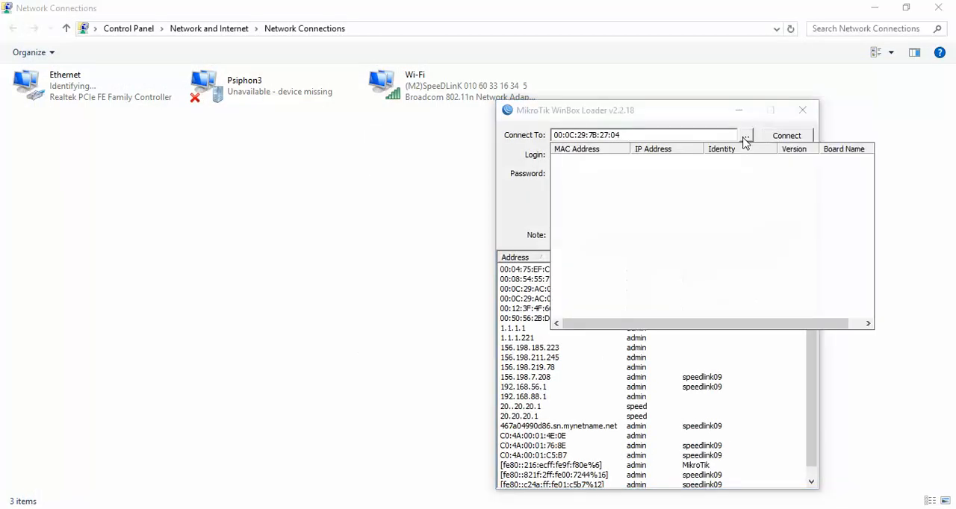
pyautogui.click(776, 140)
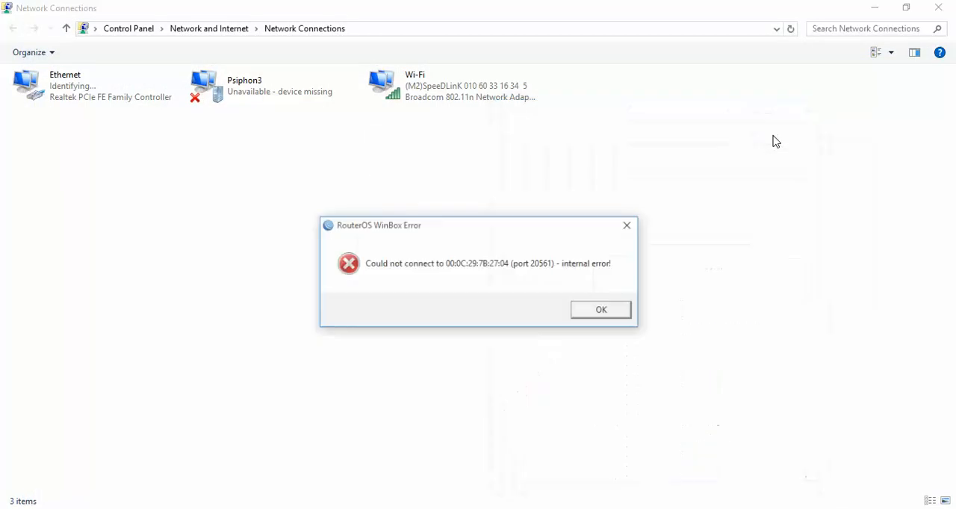
pyautogui.click(569, 309)
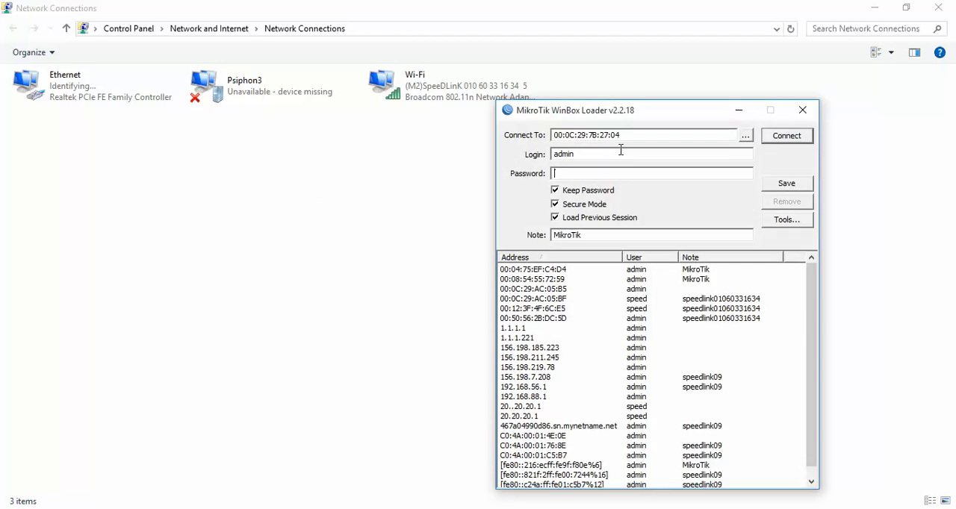
pyautogui.click(780, 135)
pyautogui.click(285, 157)
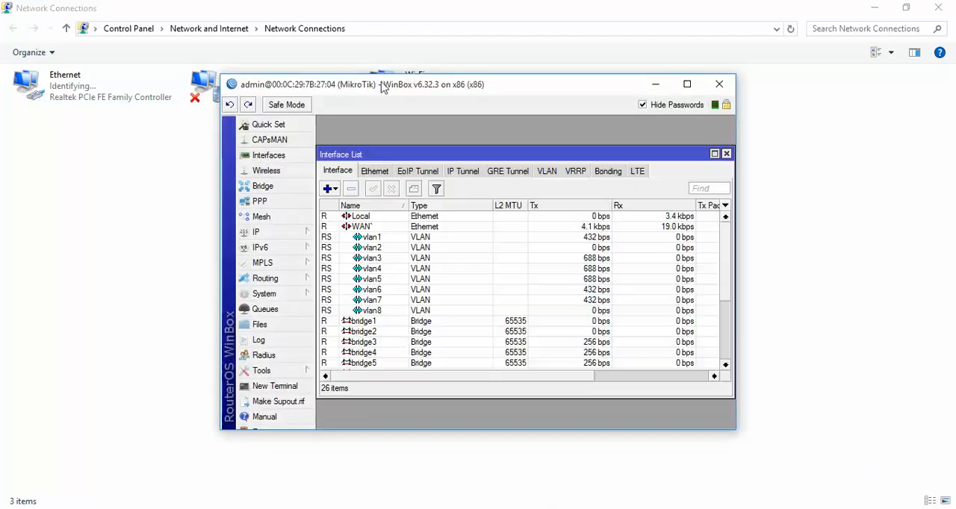
pyautogui.doubleClick(384, 84)
pyautogui.doubleClick(221, 75)
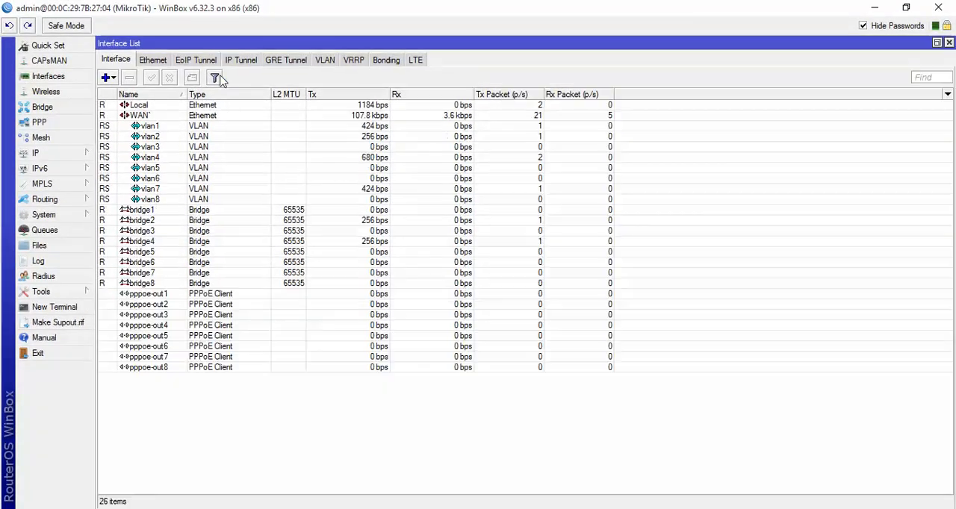
# - Add a DHCP client on the WAN interface with Use Peer DNS disabled
pyautogui.click(68, 155)
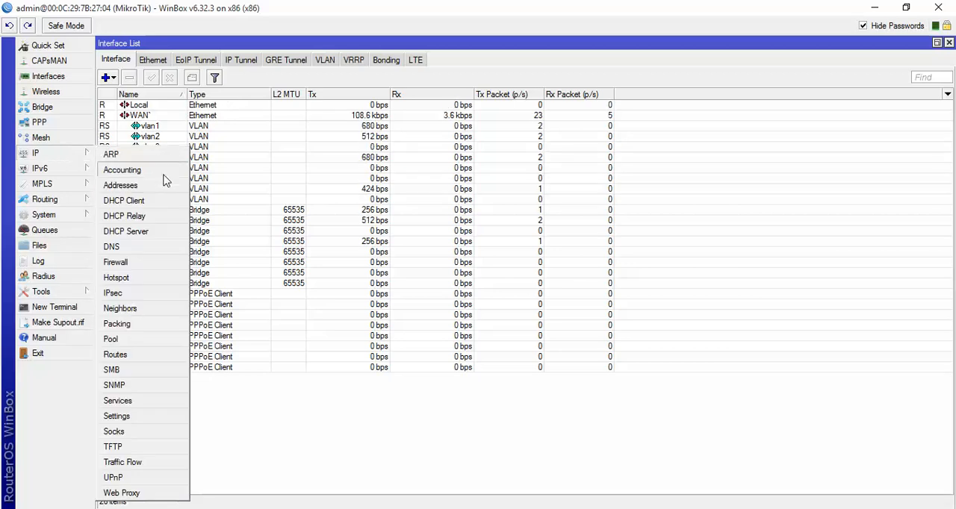
pyautogui.click(161, 198)
pyautogui.click(373, 189)
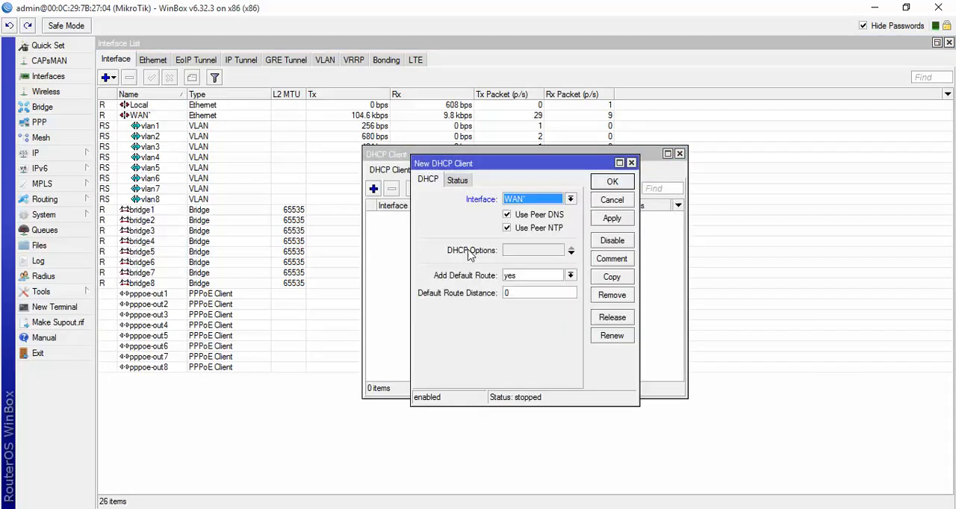
pyautogui.click(524, 215)
pyautogui.click(612, 218)
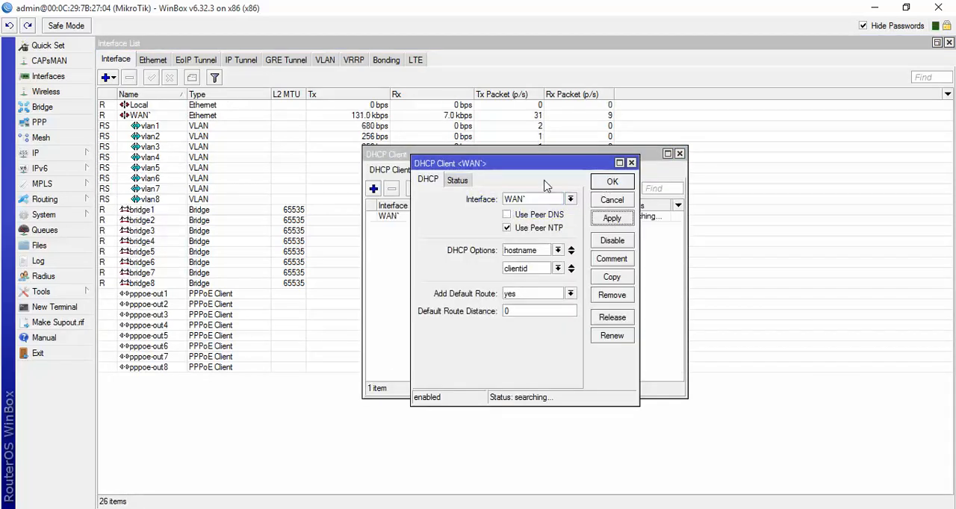
pyautogui.moveTo(528, 163); pyautogui.dragTo(549, 243)
pyautogui.click(616, 264)
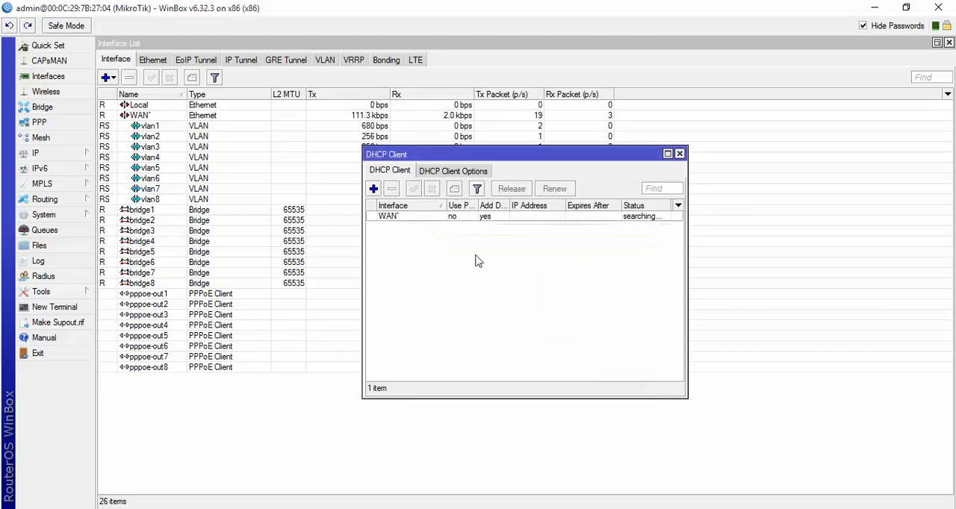
# - Add a DHCP client on the Local interface with Use Peer DNS disabled, and close the DHCP client list
pyautogui.click(373, 189)
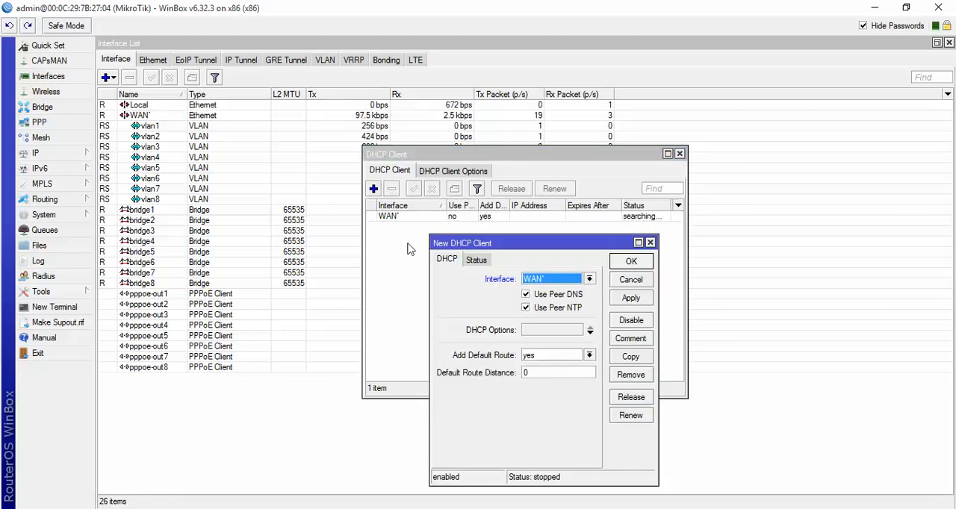
pyautogui.click(534, 282)
pyautogui.click(533, 290)
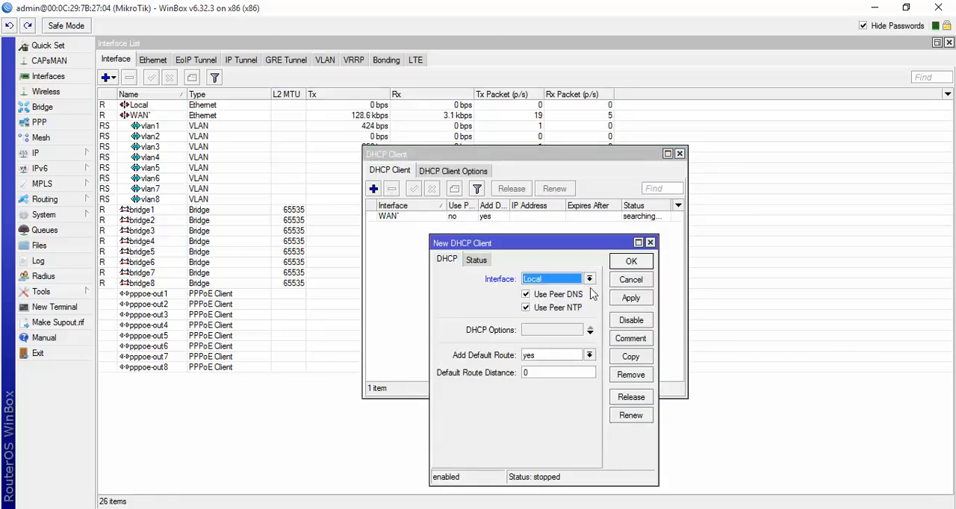
pyautogui.click(630, 297)
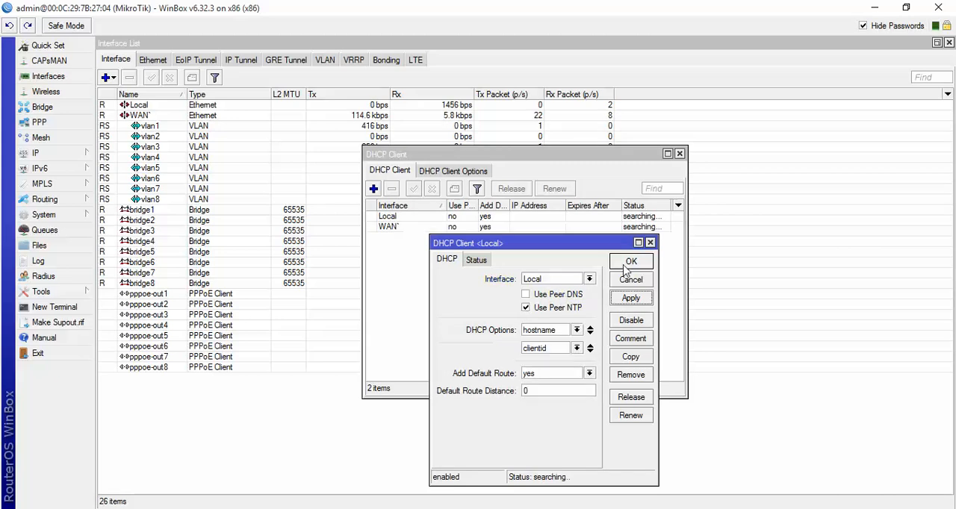
pyautogui.click(625, 265)
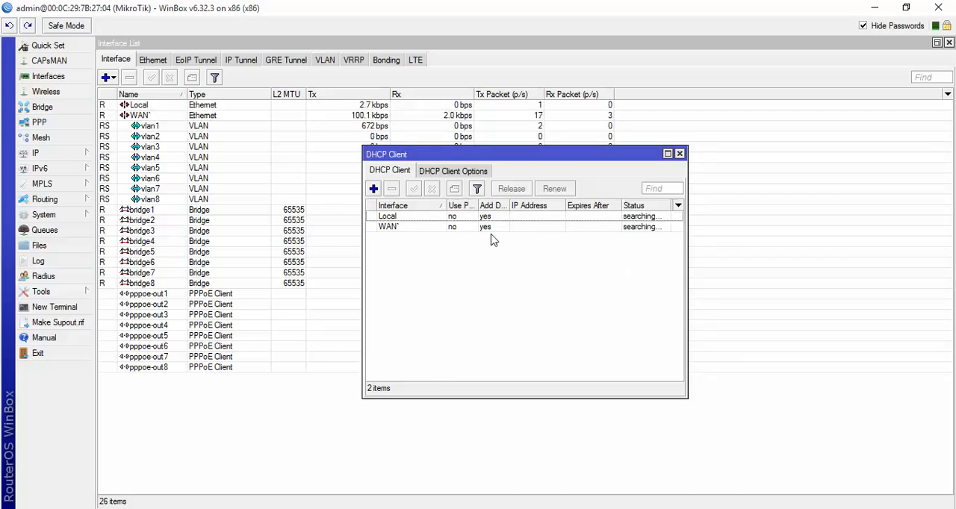
pyautogui.click(679, 154)
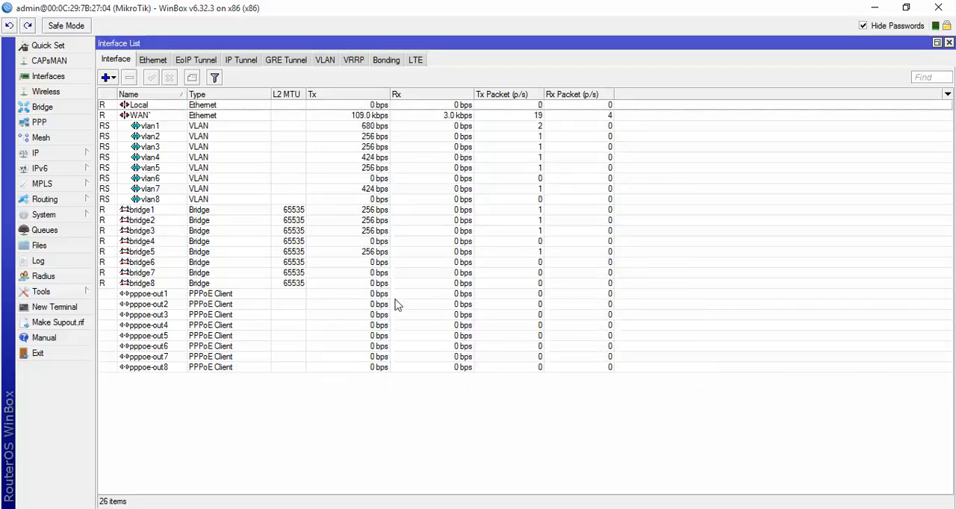